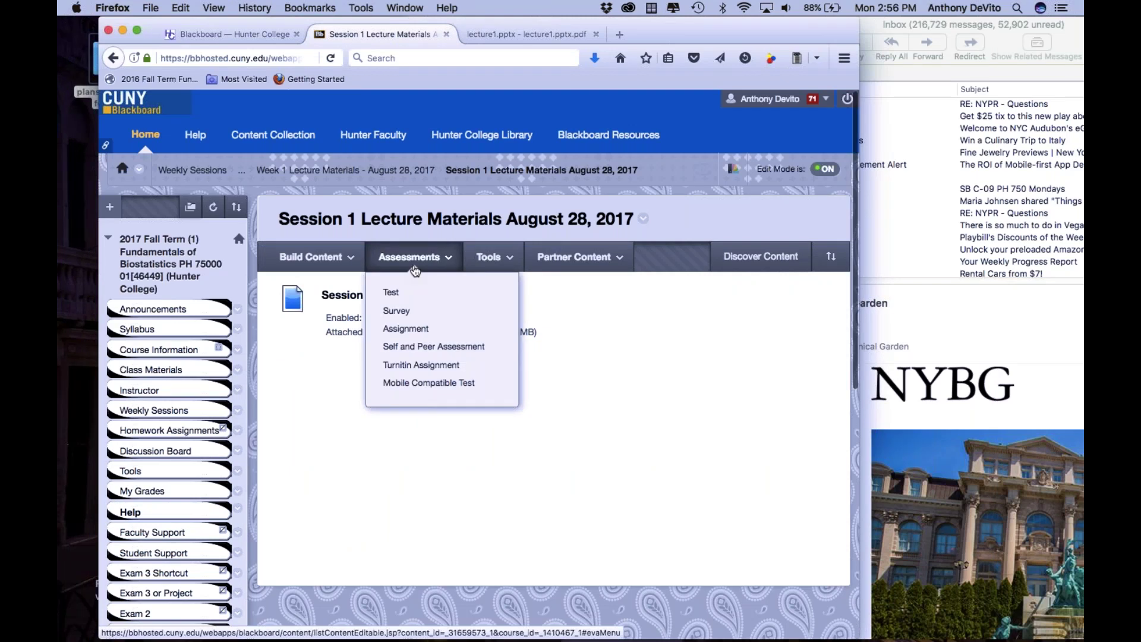
Return to the Week 1 August 28, 2017 folder and open Week 1 Lab Materials.
left_click(113, 58)
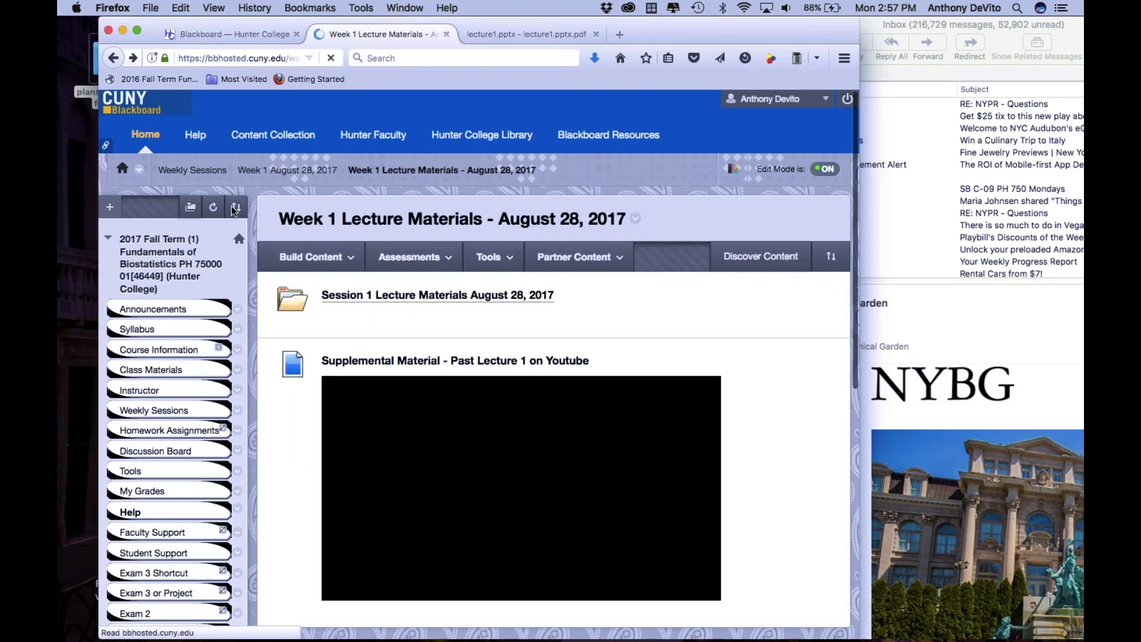
scroll(523, 356, "down", 5)
left_click(115, 58)
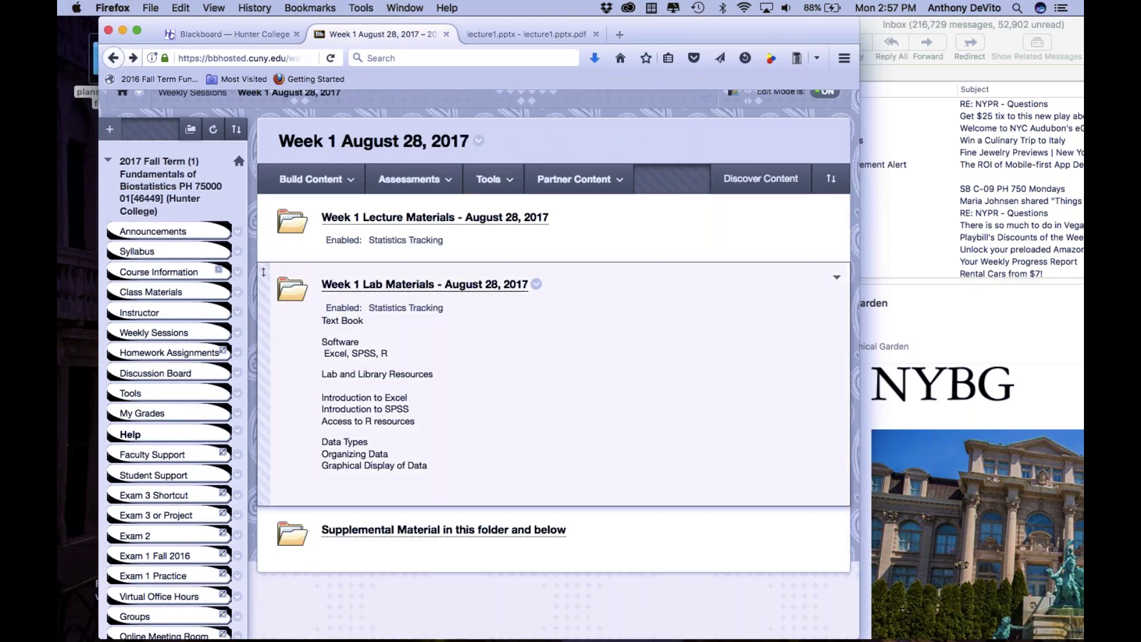
left_click(407, 289)
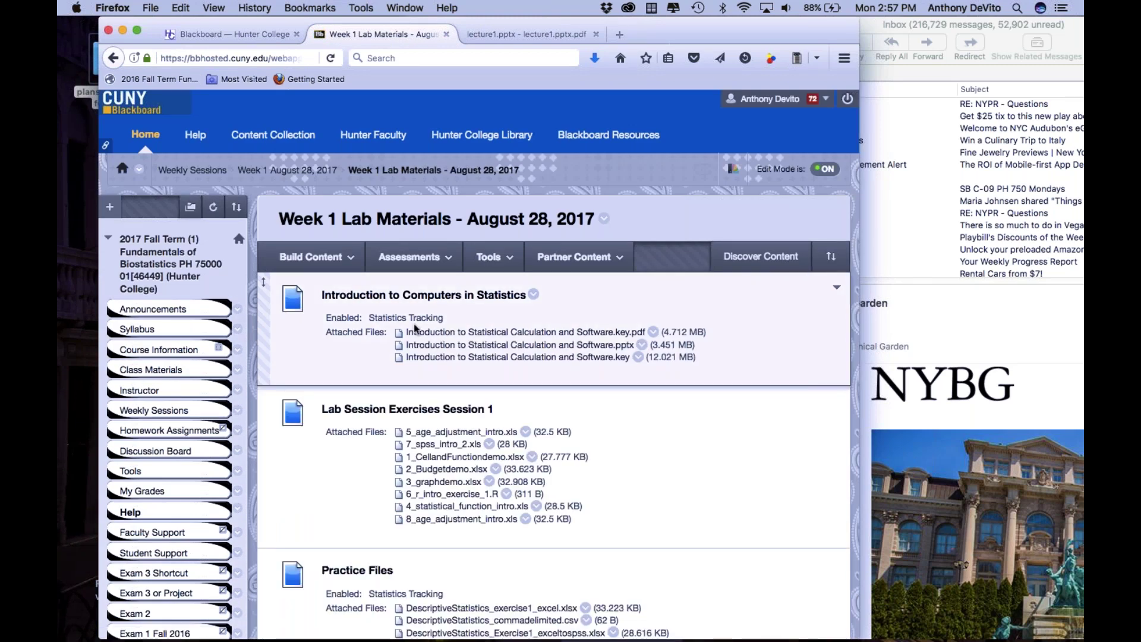
Open 1_CellandFunctiondemo.xlsx from Lab Session Exercises Session 1 in Microsoft Excel.
scroll(414, 328, "down", 2)
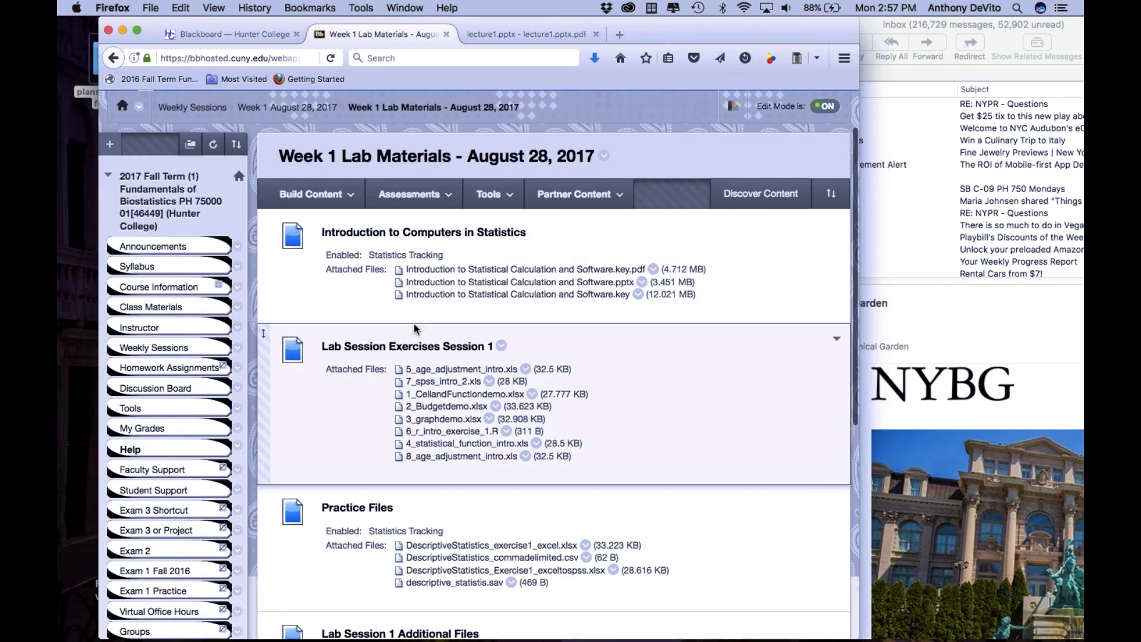
scroll(414, 327, "down", 10)
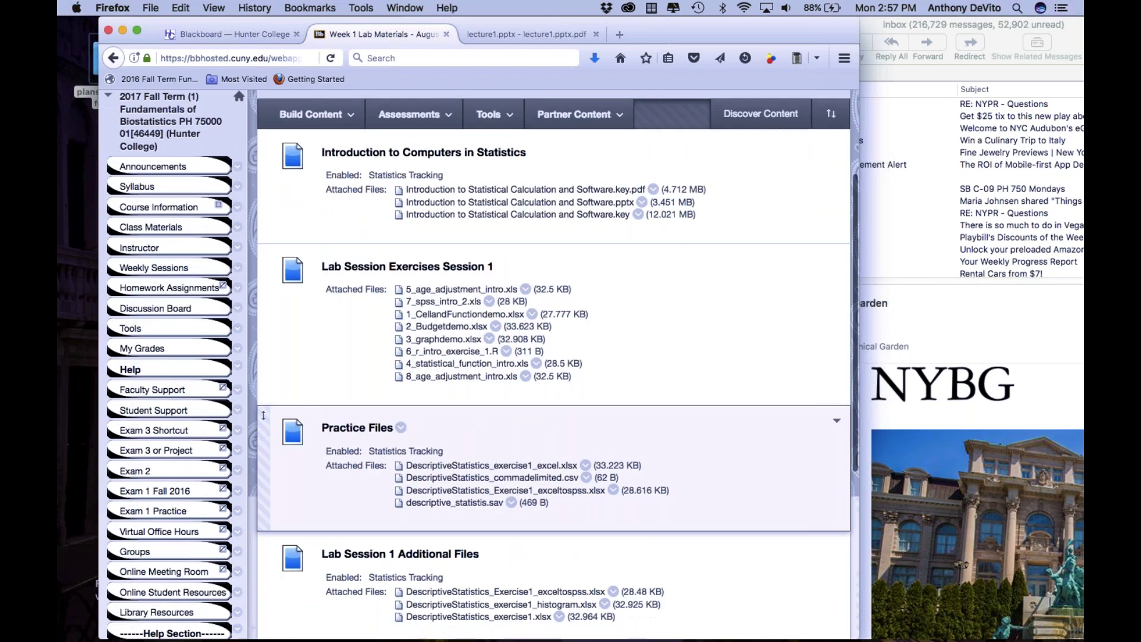
scroll(414, 451, "down", 1)
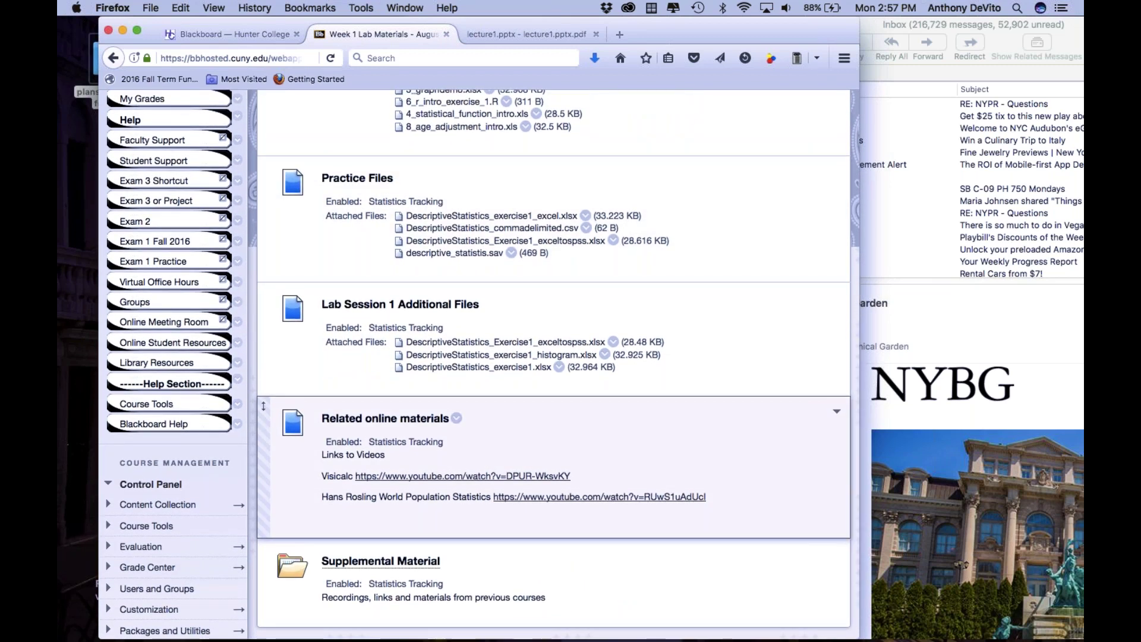
scroll(414, 451, "up", 6)
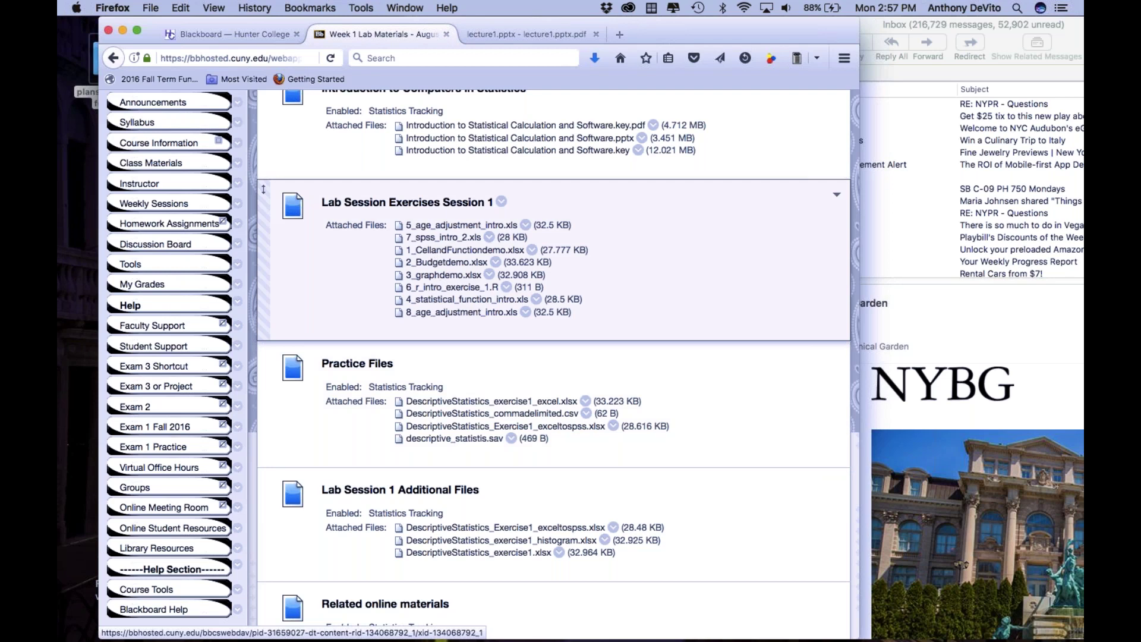
left_click(439, 250)
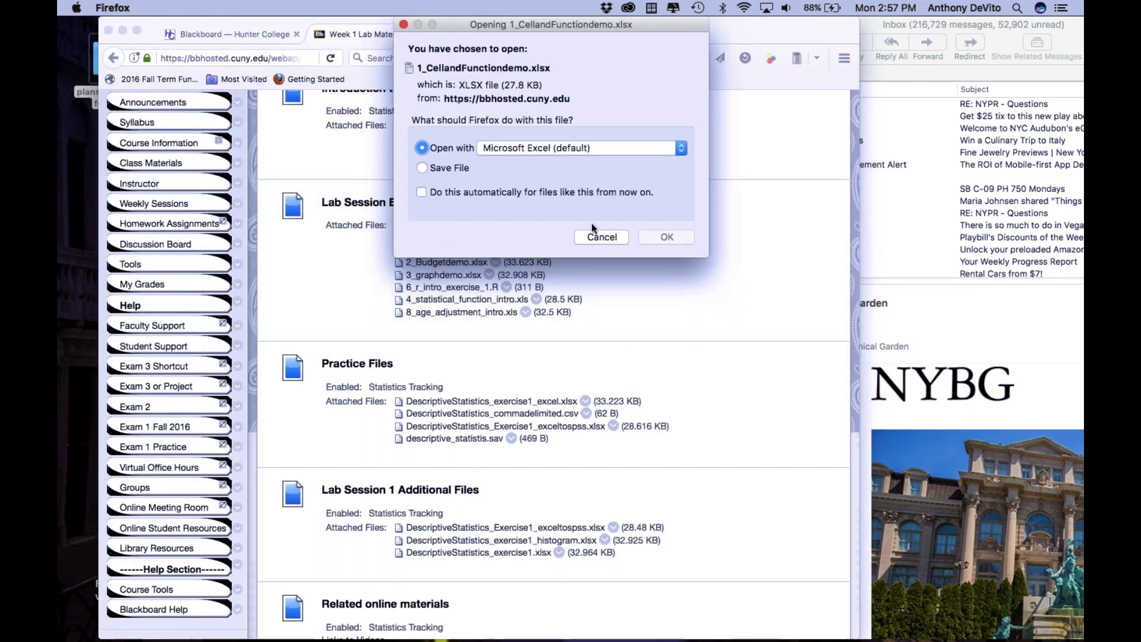
left_click(645, 236)
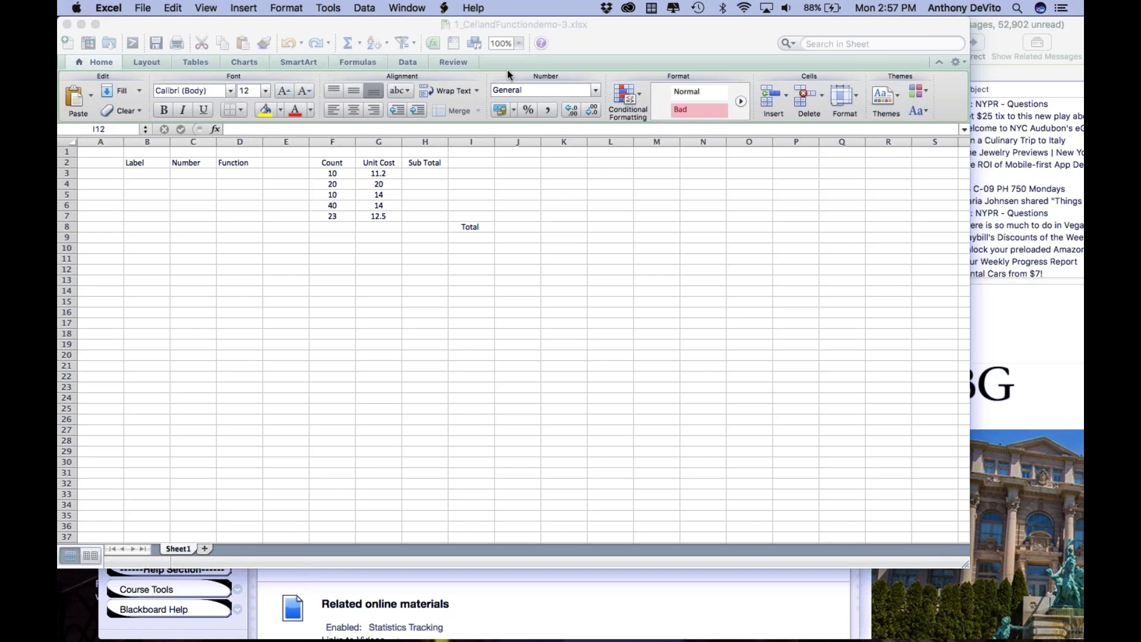
Set the worksheet zoom to 200%.
left_click(521, 44)
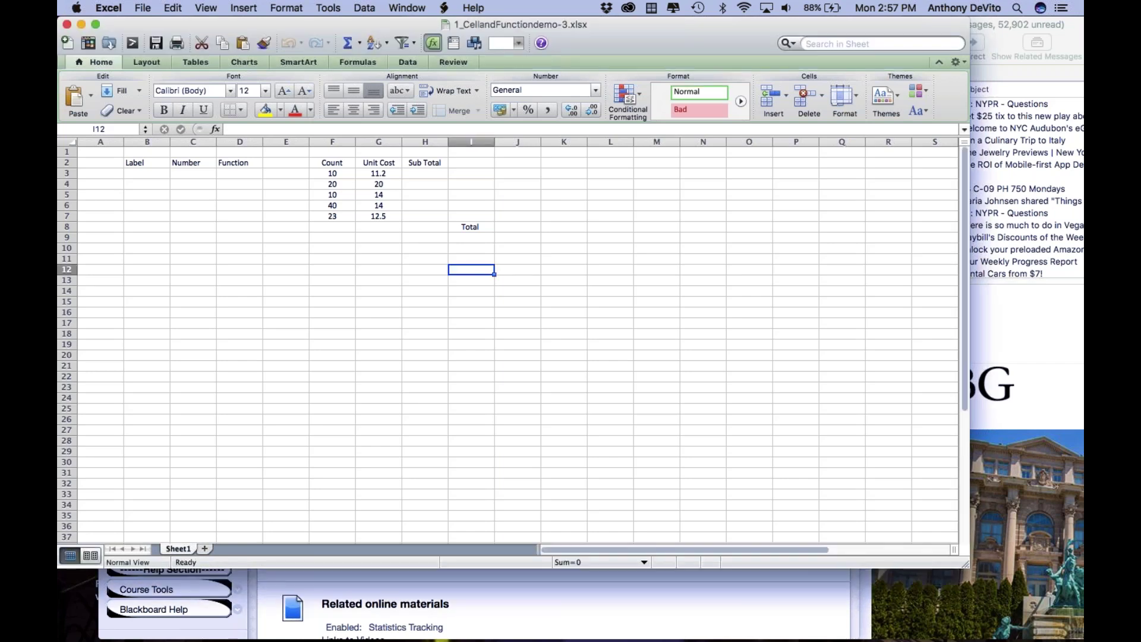
left_click(521, 43)
left_click(521, 60)
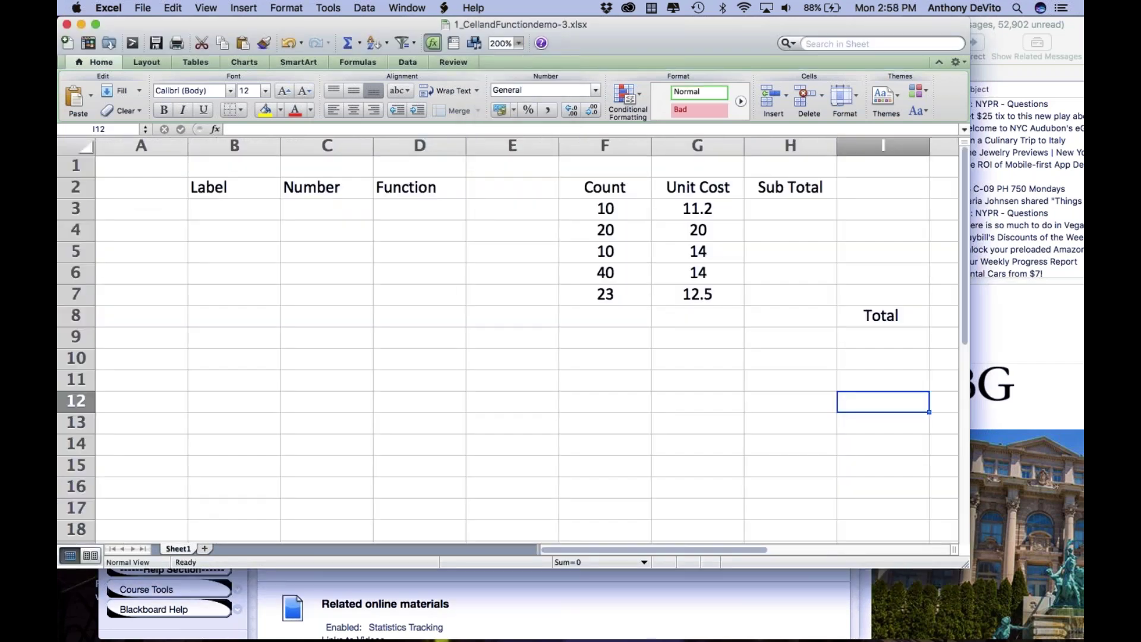
Enter the label january in cell B5 and the number 234 in cell B6.
left_click(419, 273)
left_click(292, 281)
left_click(231, 249)
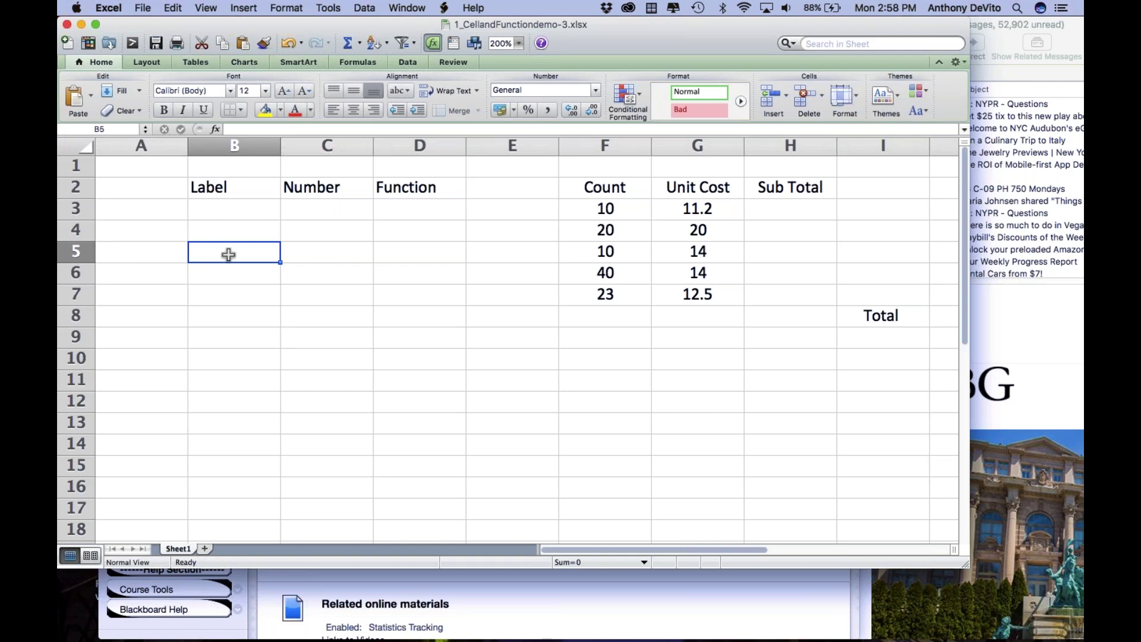
type("janu")
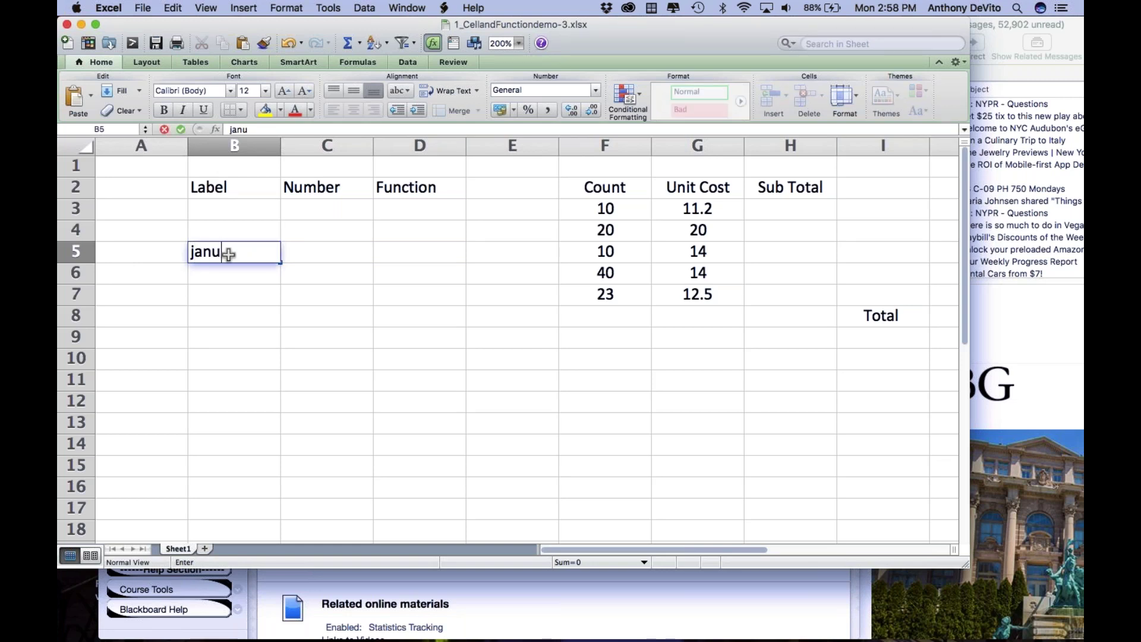
type("ary")
key("Return")
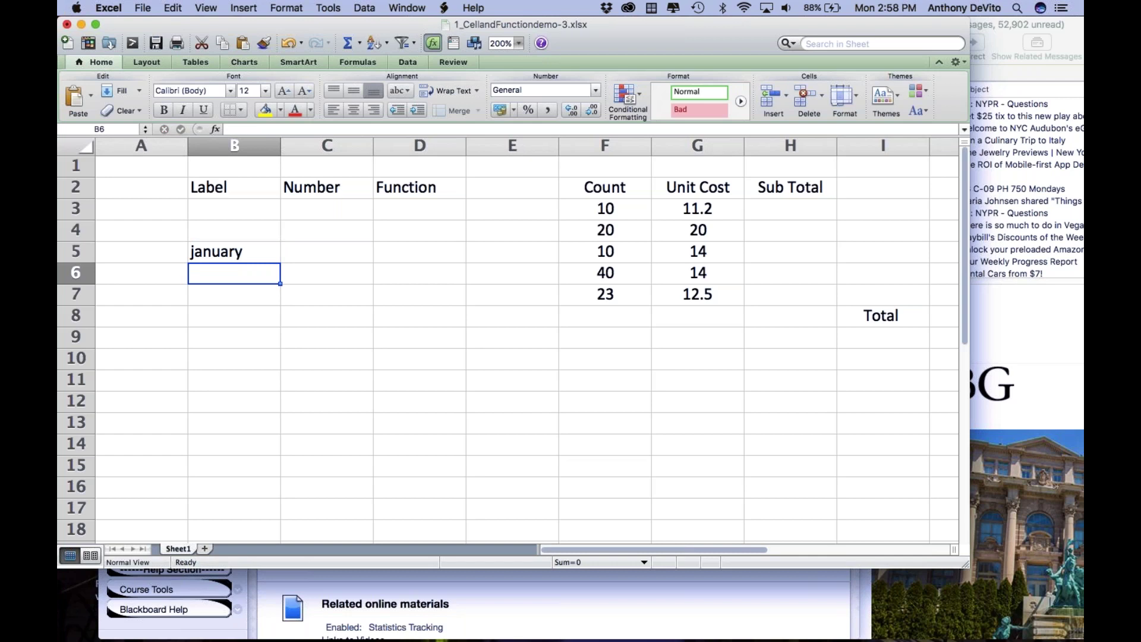
type("234")
key("Return")
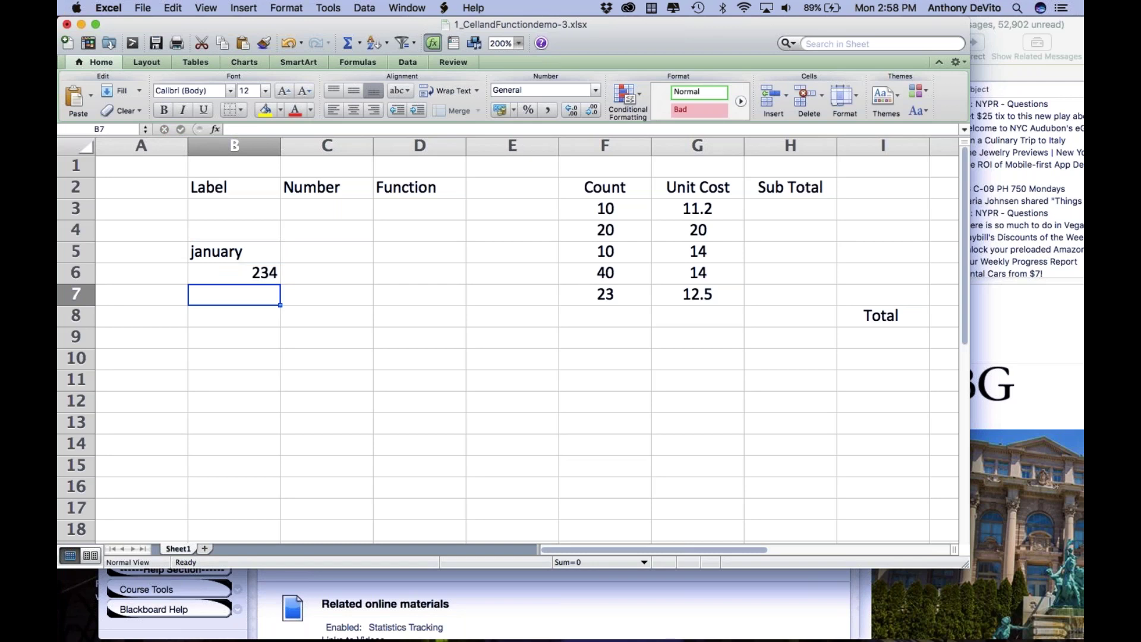
Enter the addition formula =12+10 in cell B7.
type("=")
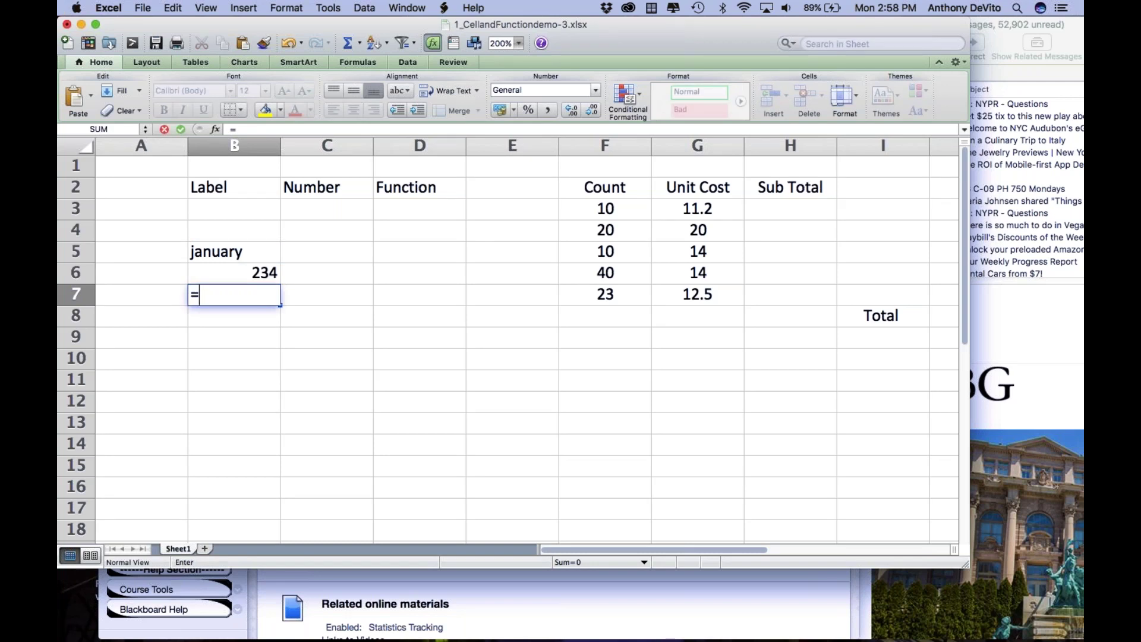
key("BackSpace")
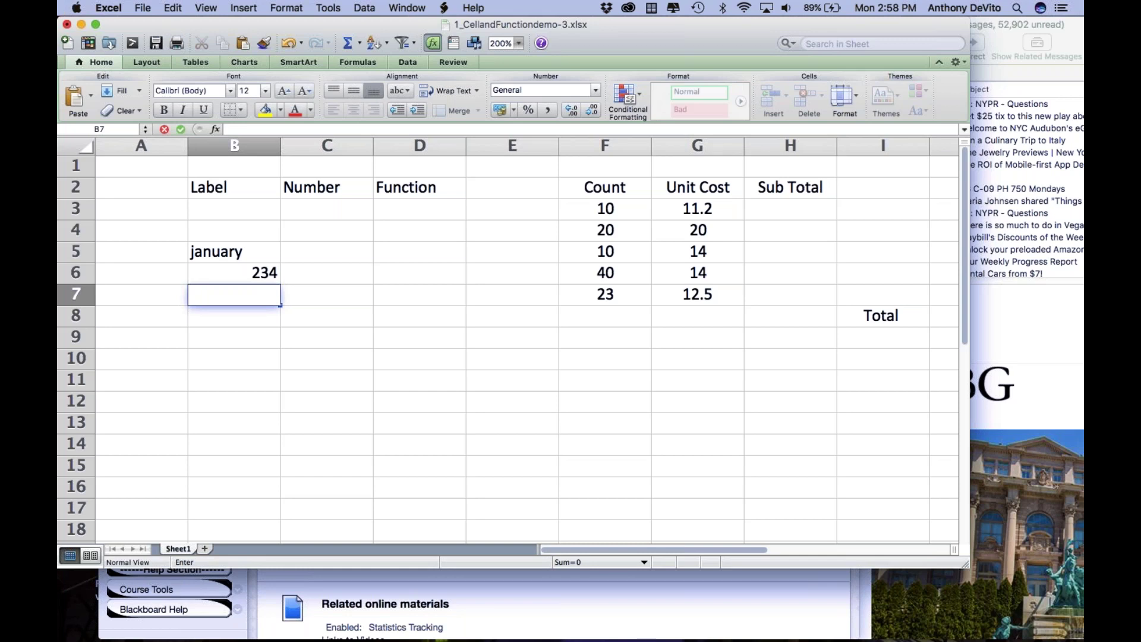
type("=")
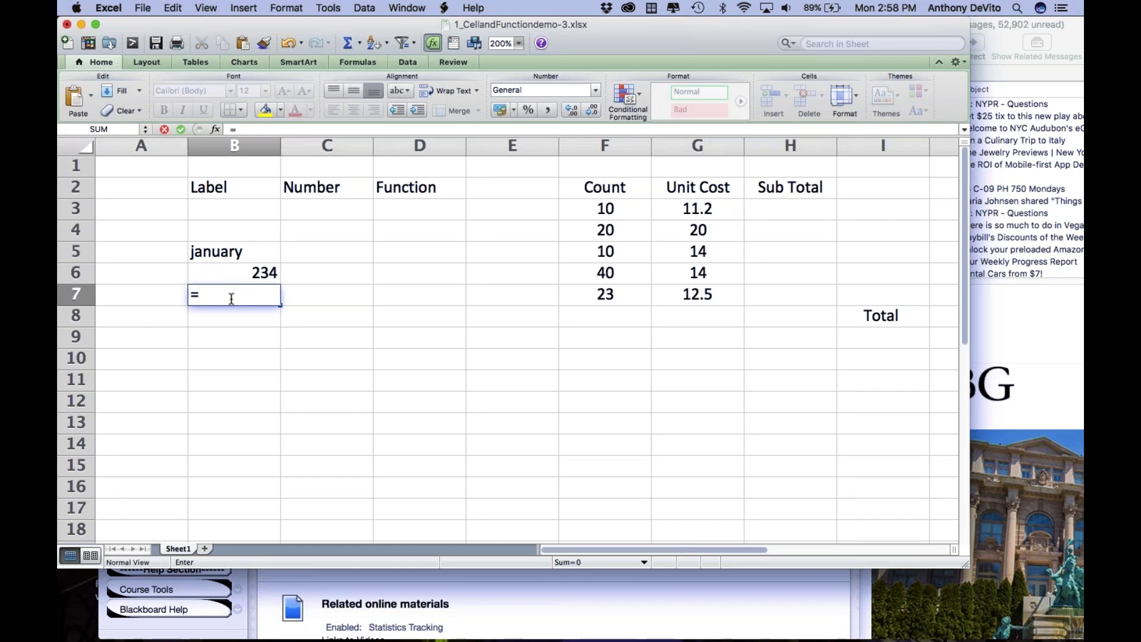
type("12")
type("+")
type("1-")
type("0")
key("Return")
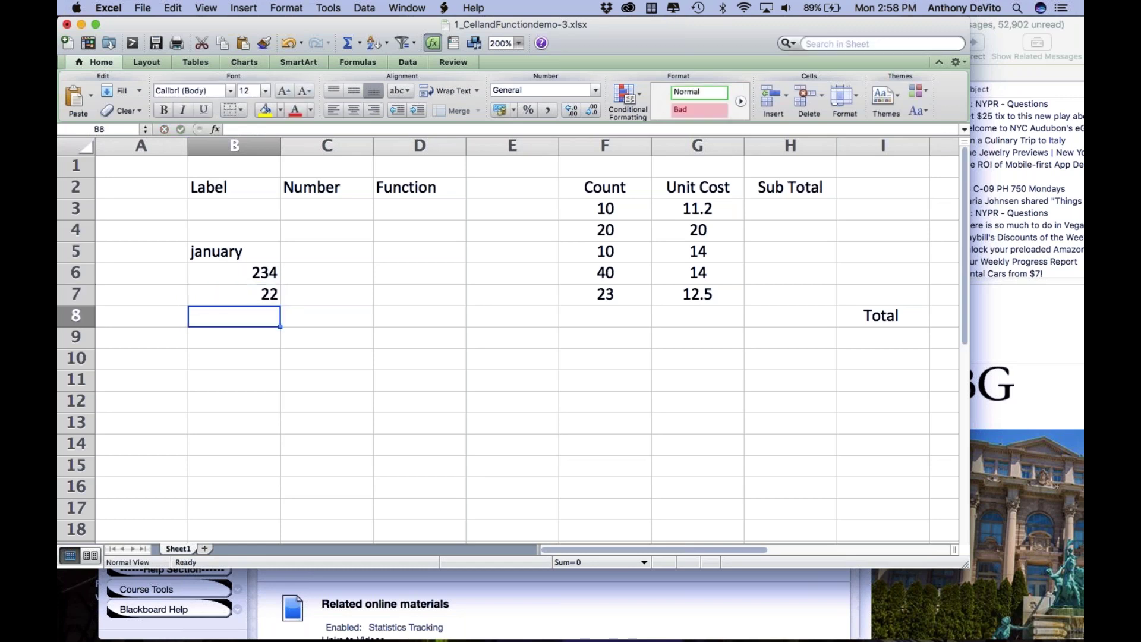
Replace the formula in cell B7 with the multiplication =20*43.
left_click(234, 295)
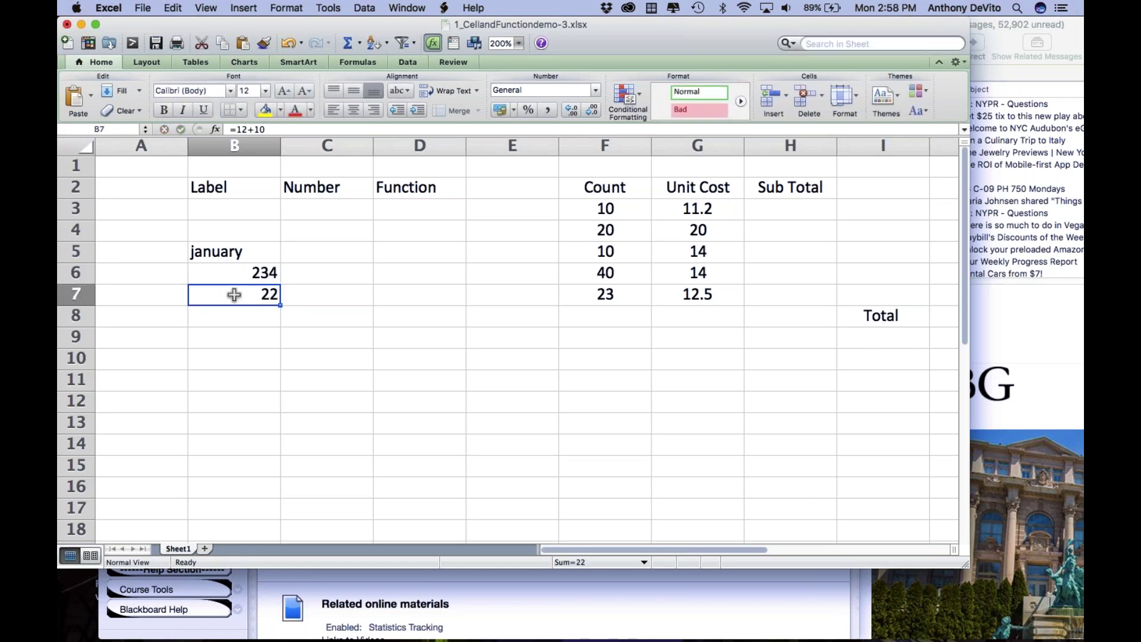
type("=")
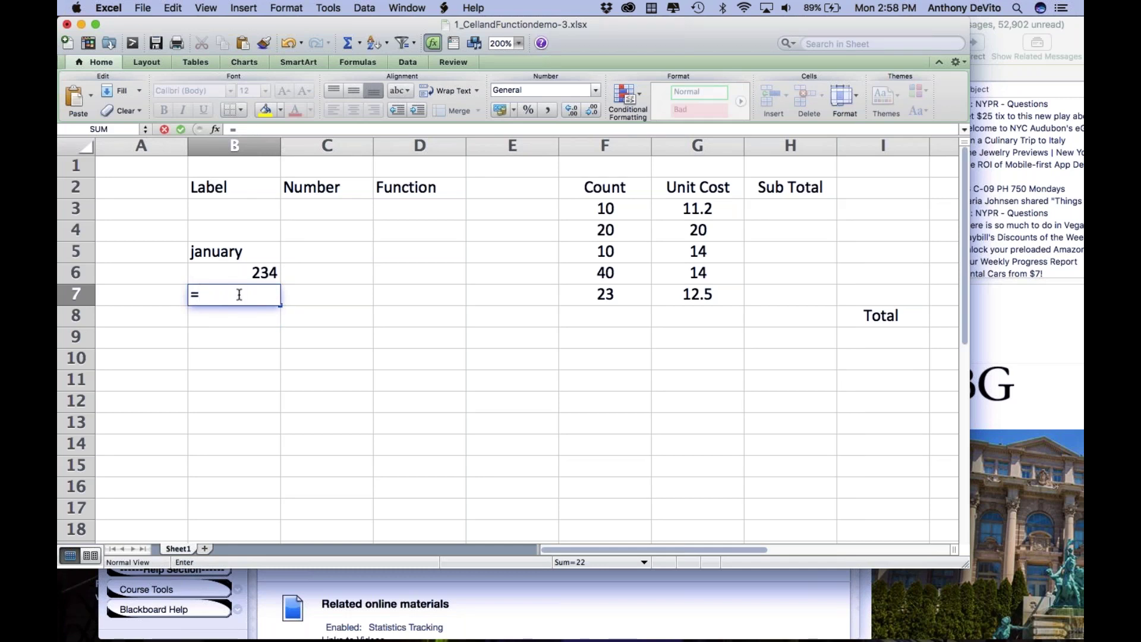
type("20*43")
key("Return")
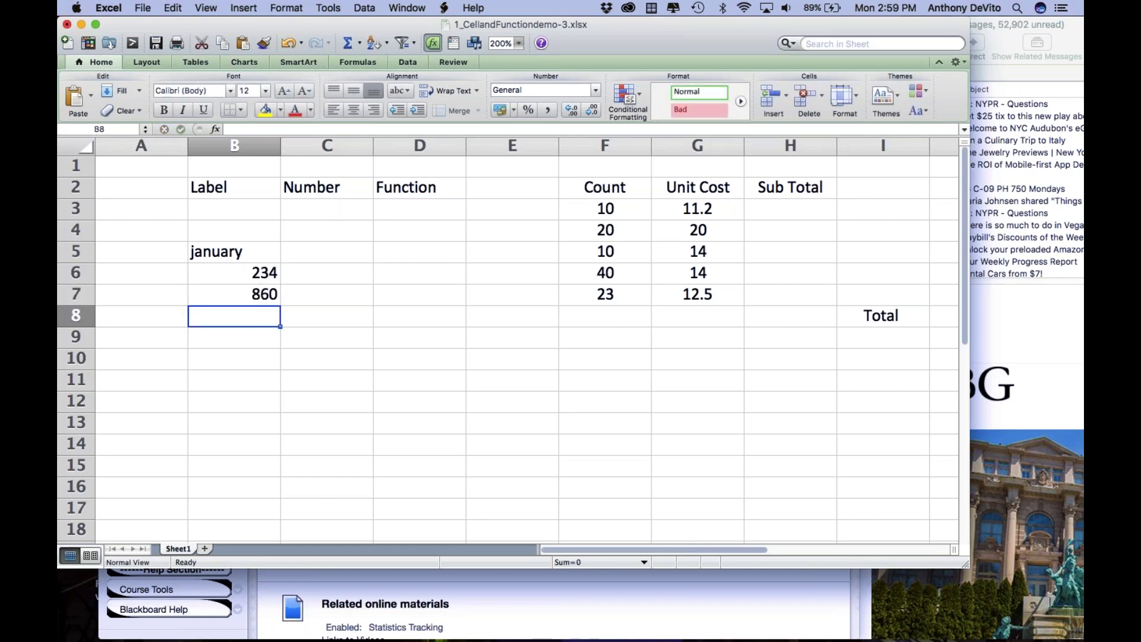
Replace the formula in cell B7 with =B6*45, referencing the number in the cell above.
left_click(262, 301)
type("=")
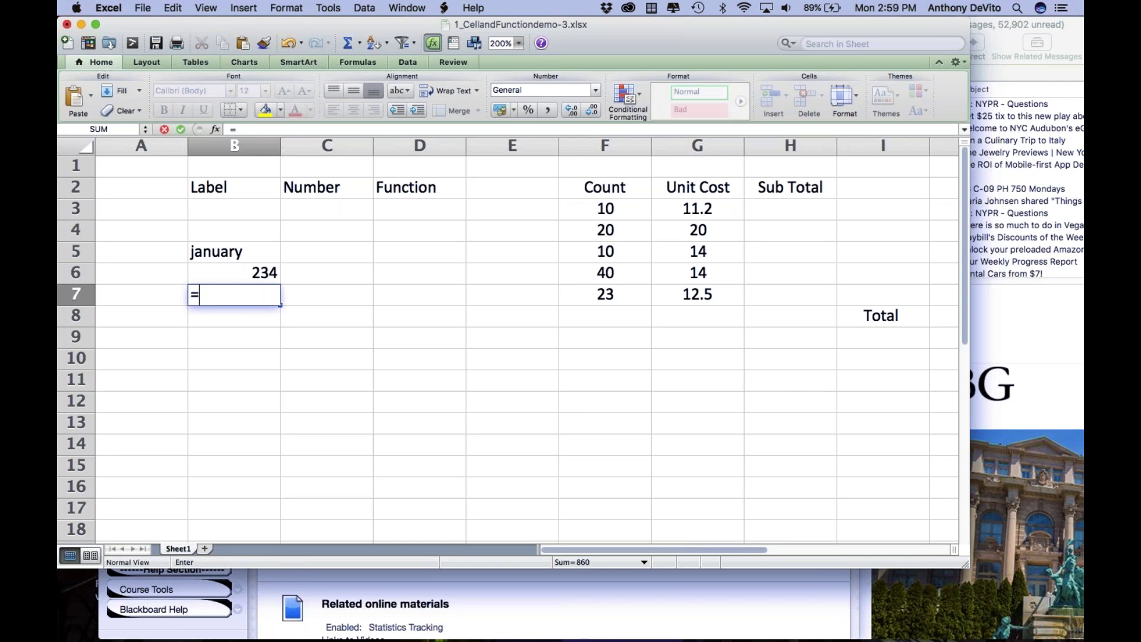
left_click(256, 269)
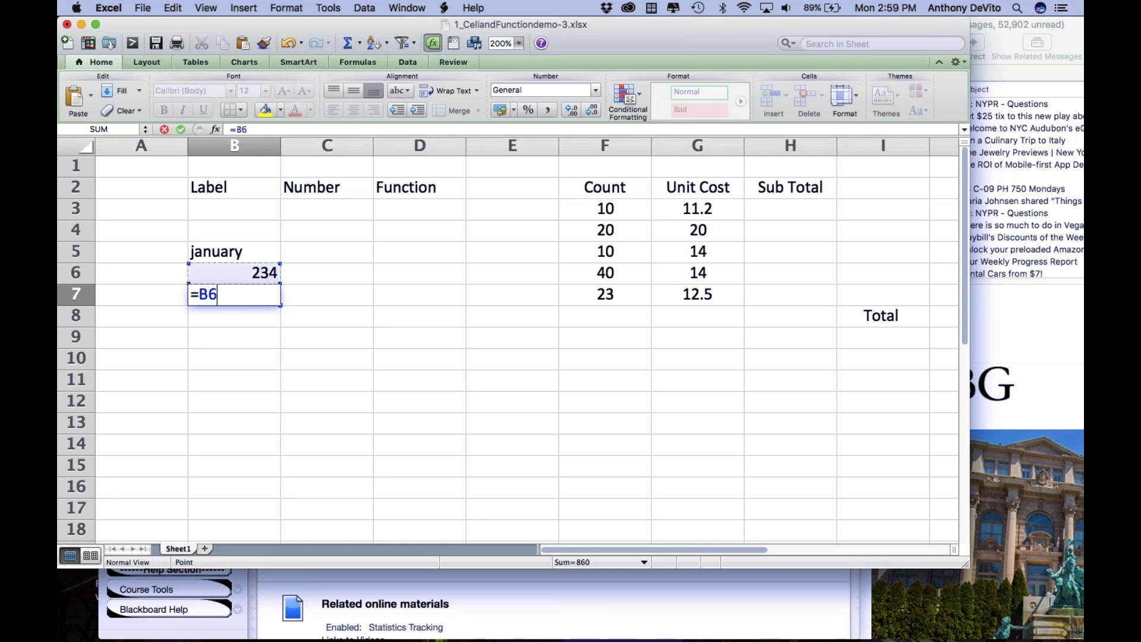
type("*45")
key("Return")
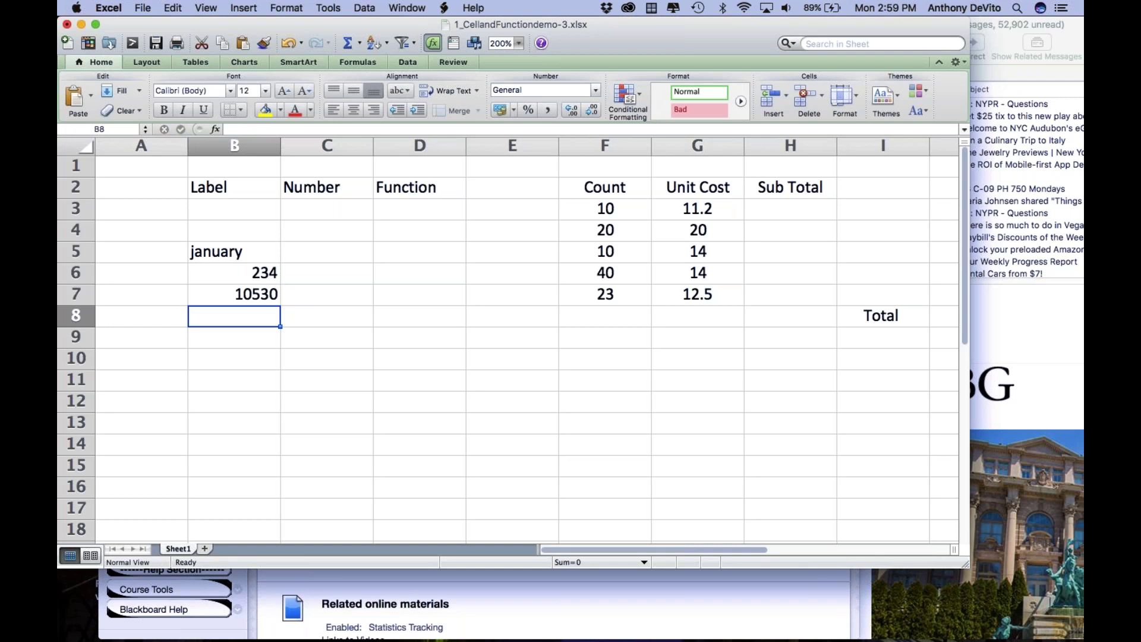
Change the number in cell B6 to 100 and check the dependent formula cell B7.
left_click(269, 273)
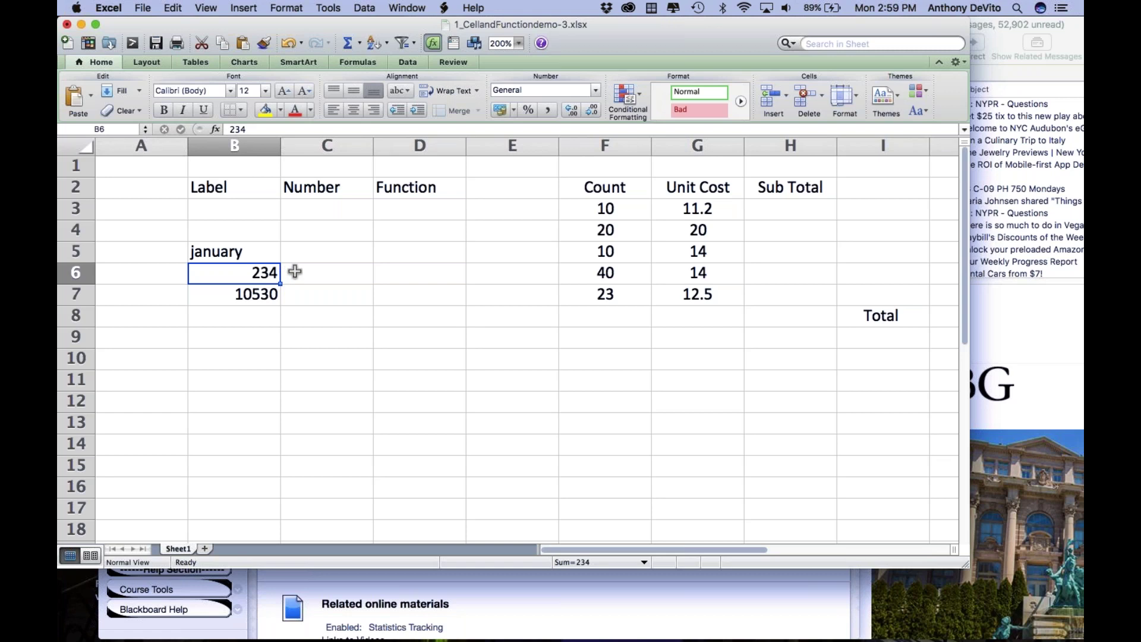
double_click(249, 273)
left_click_drag(250, 273, 286, 278)
type("1")
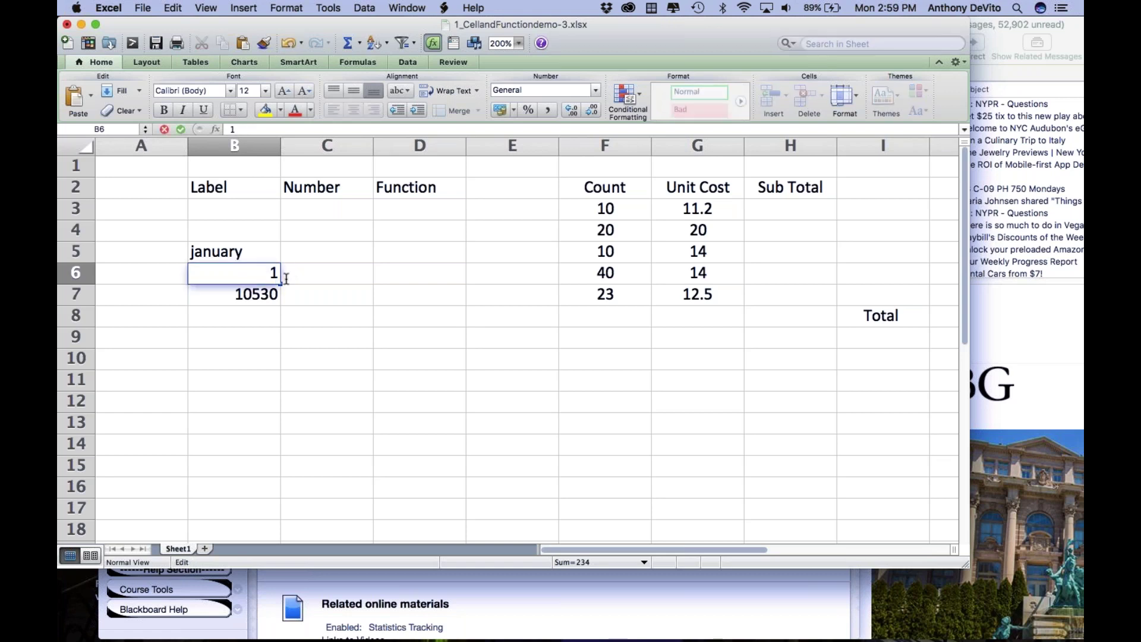
type("00")
key("Return")
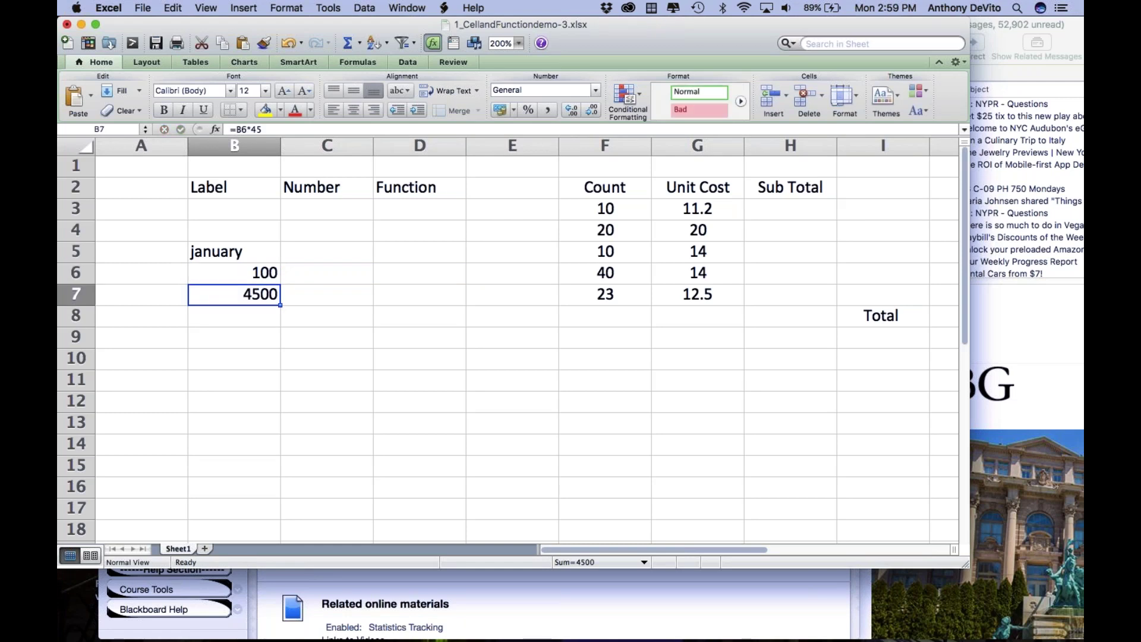
left_click(298, 331)
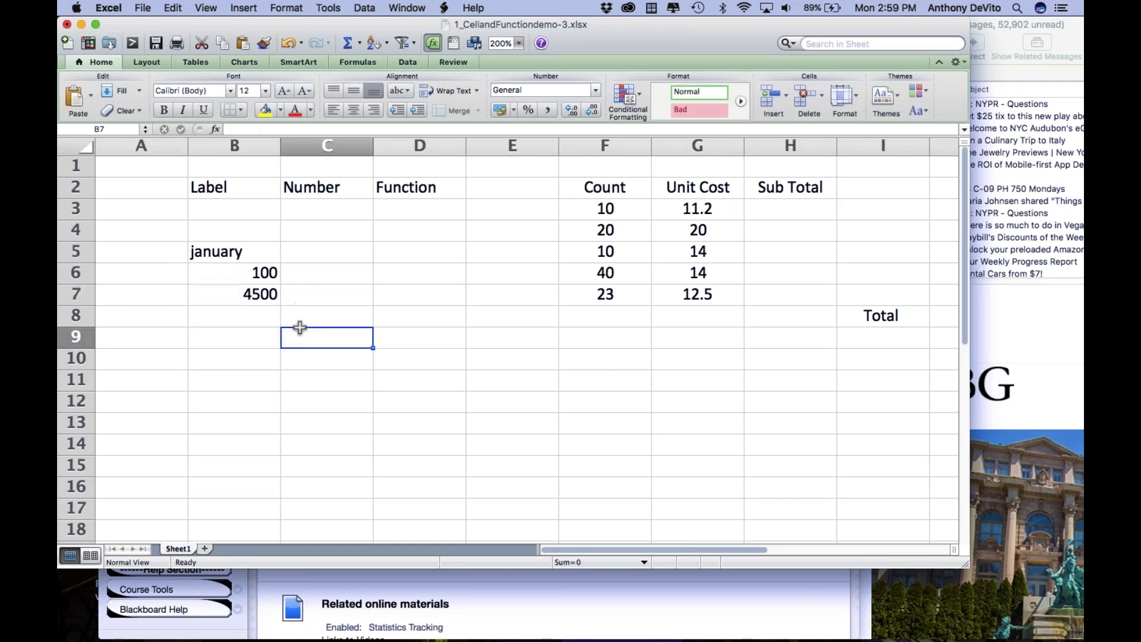
left_click(256, 301)
left_click(253, 340)
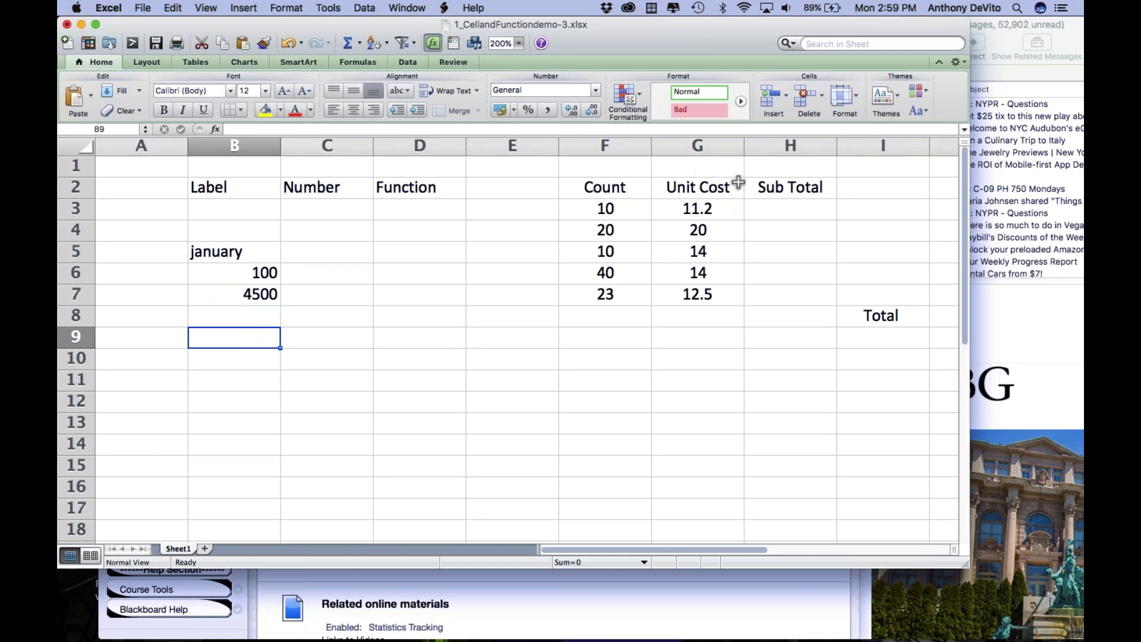
Examine the Count values in F3:F7 and the Unit Cost values in G3:G5 that feed the Sub Total column.
left_click(787, 213)
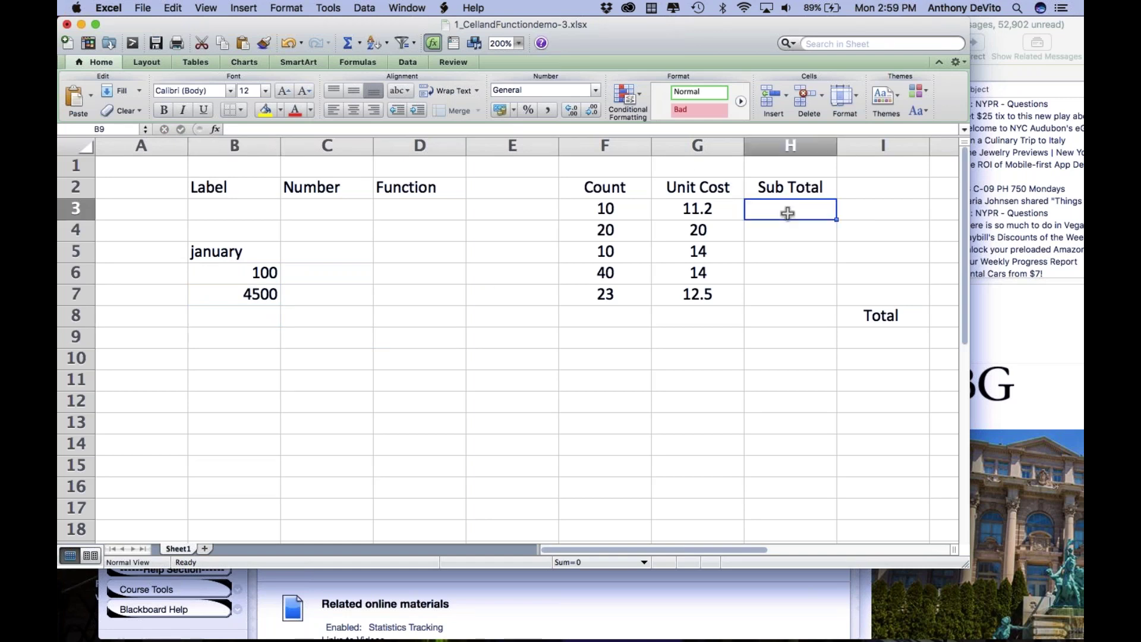
left_click(613, 205)
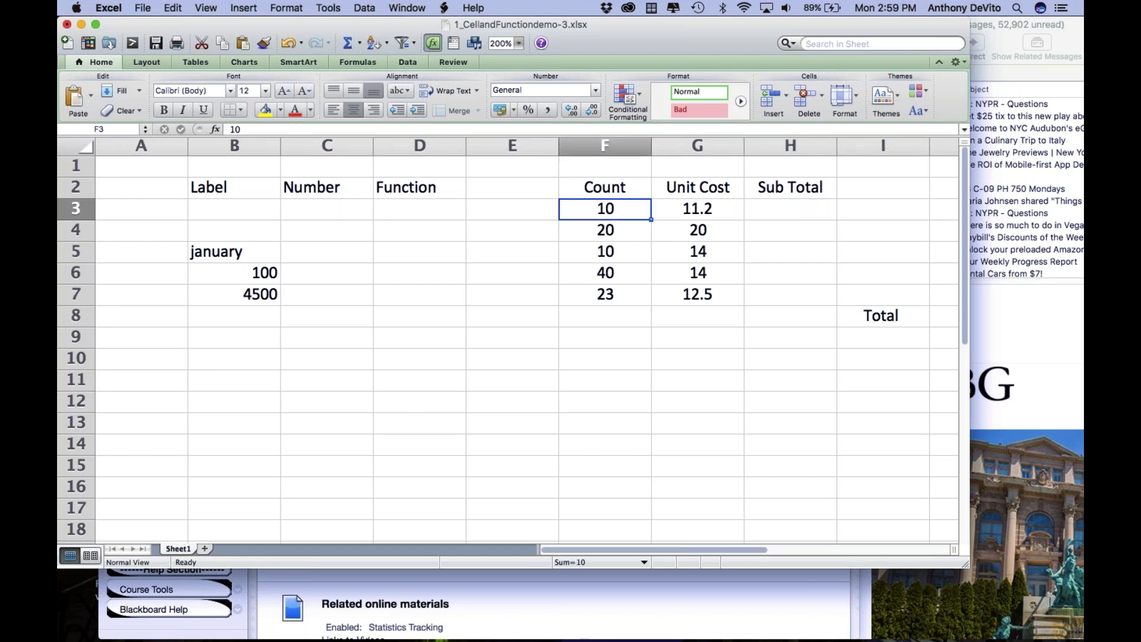
left_click(616, 229)
left_click(618, 249)
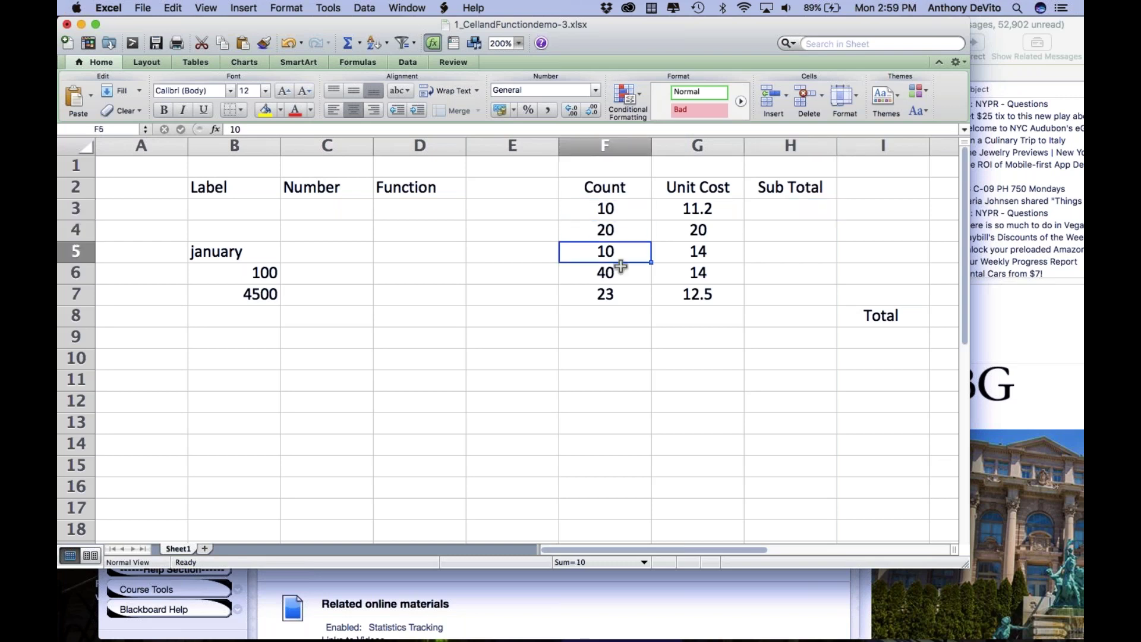
left_click(620, 276)
left_click(627, 300)
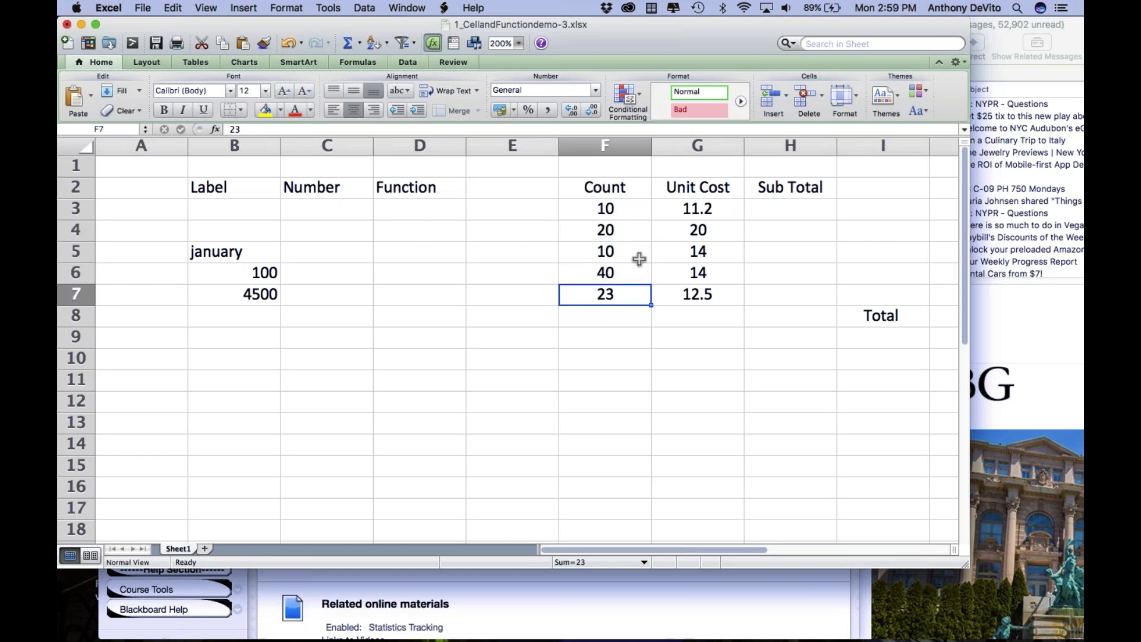
left_click(700, 208)
left_click(703, 229)
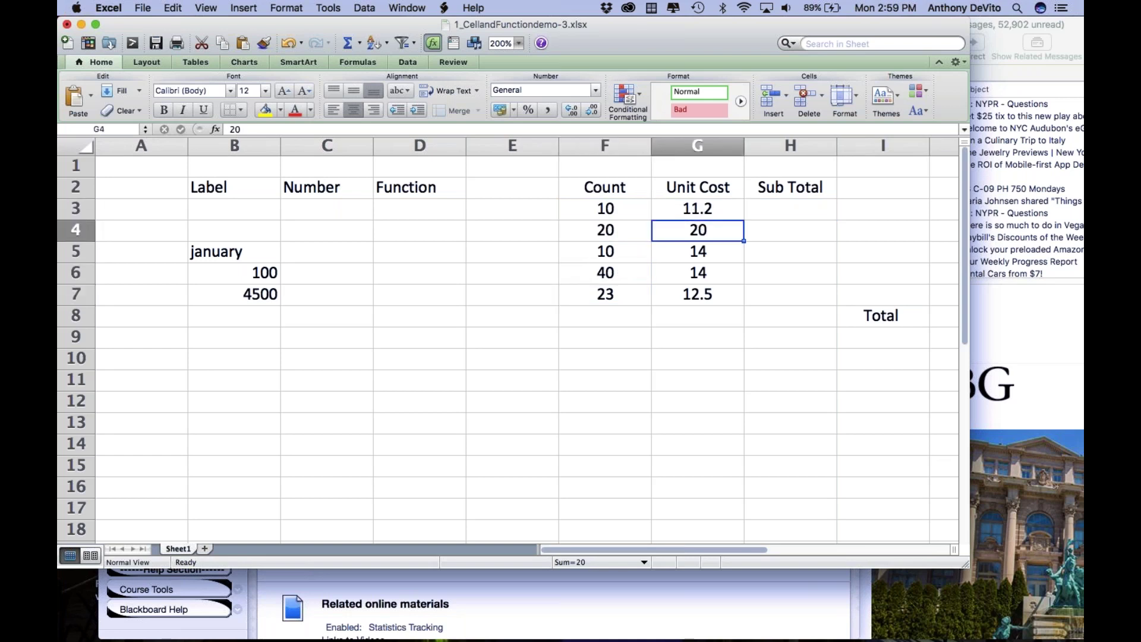
left_click(707, 254)
Enter the formula =F3*G3 in cell H3 to multiply the first row's count by its unit cost.
left_click(780, 210)
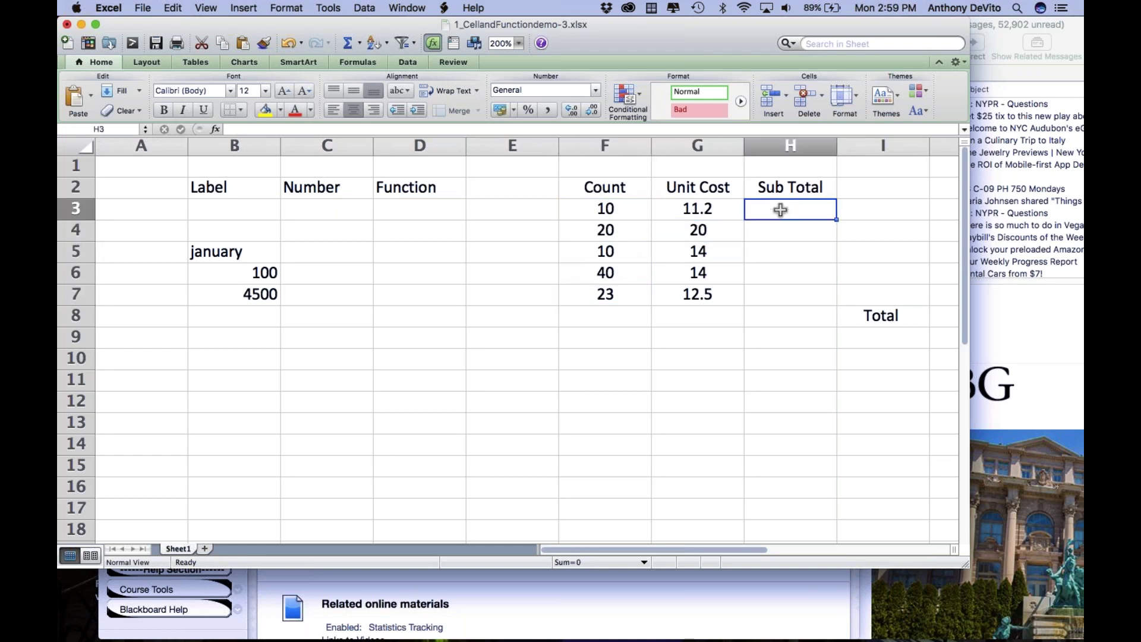
type("=")
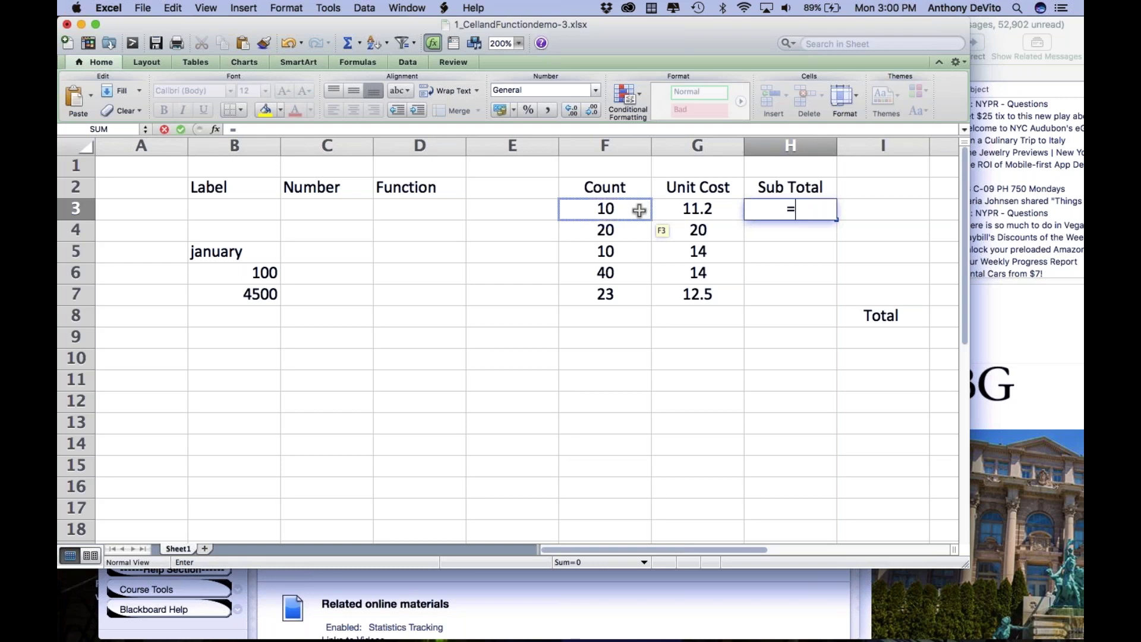
left_click(615, 209)
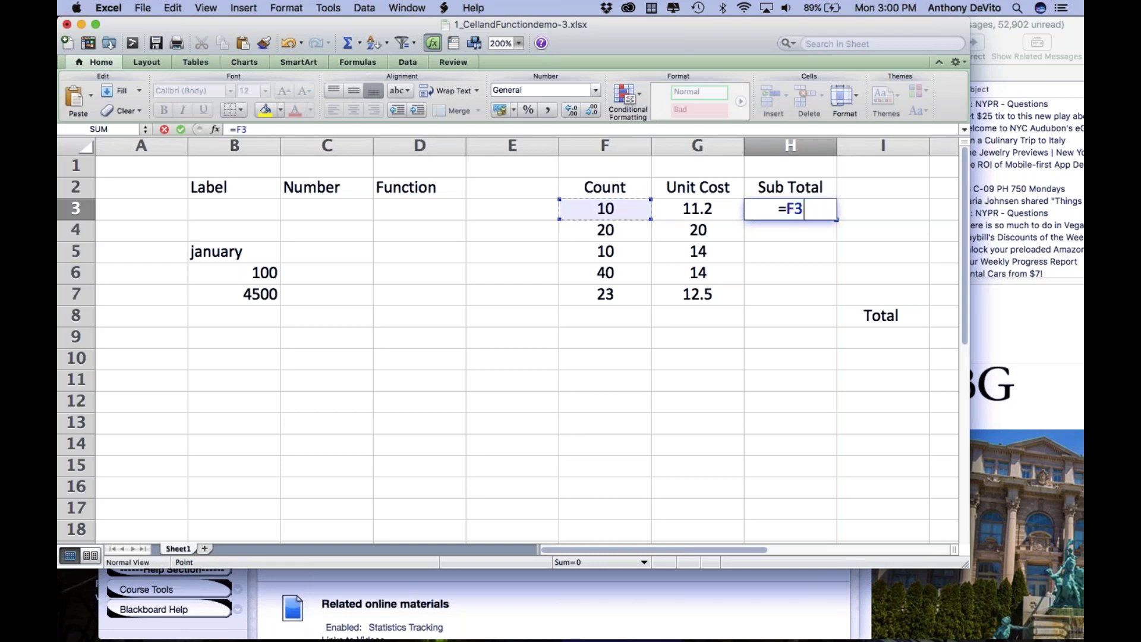
type("*")
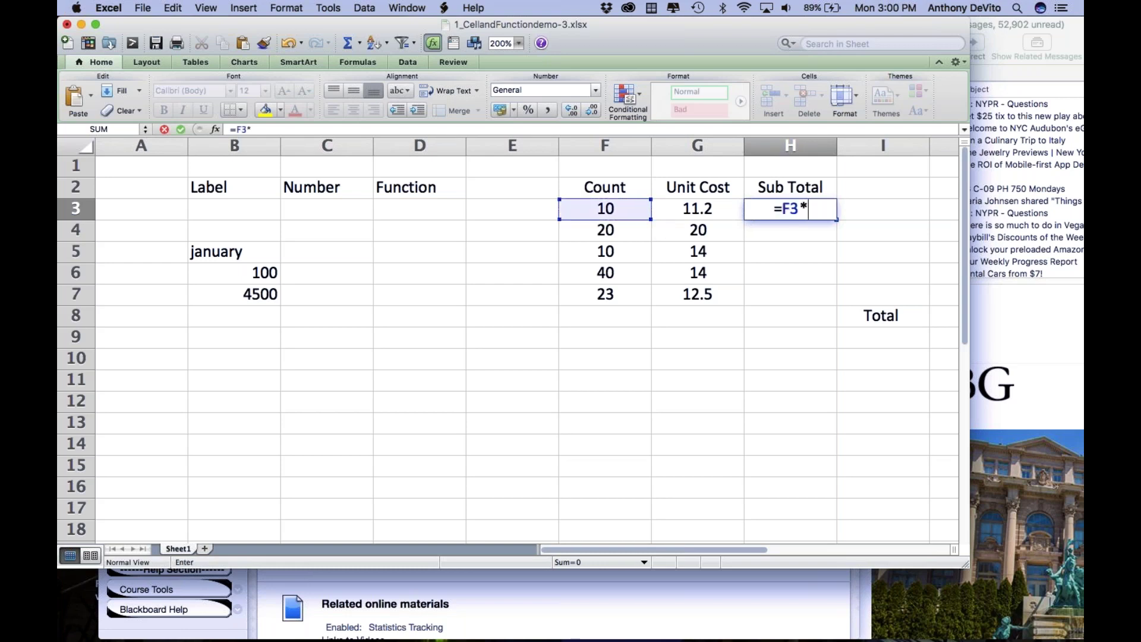
left_click(672, 208)
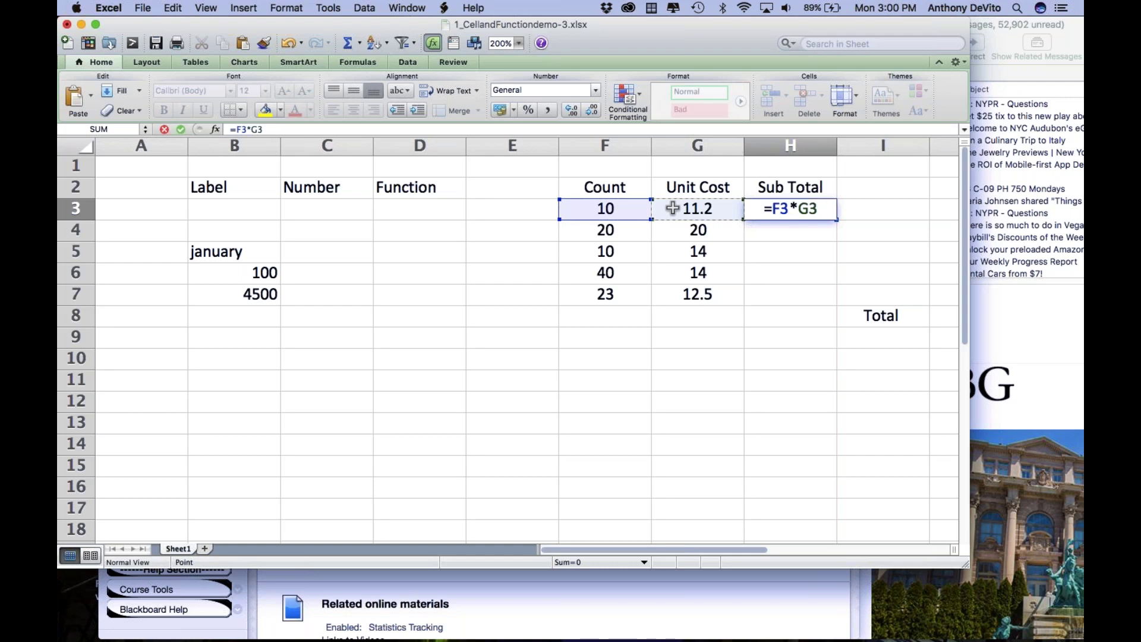
key("Return")
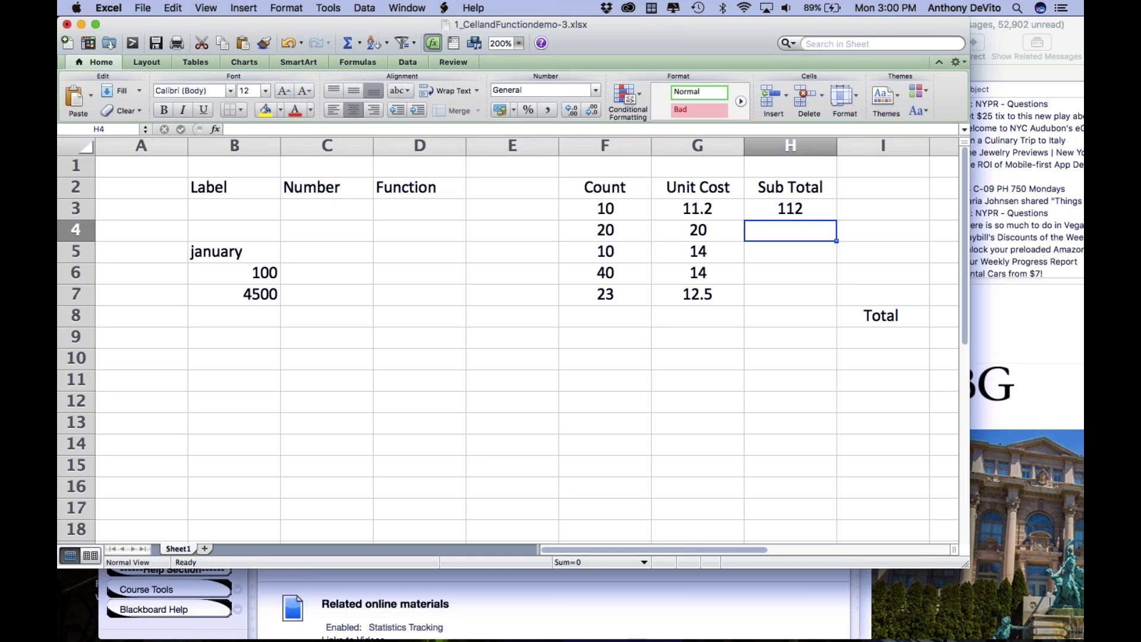
Fill the Sub Total formula in H3 down through cell H7.
left_click(792, 208)
left_click_drag(792, 208, 799, 292)
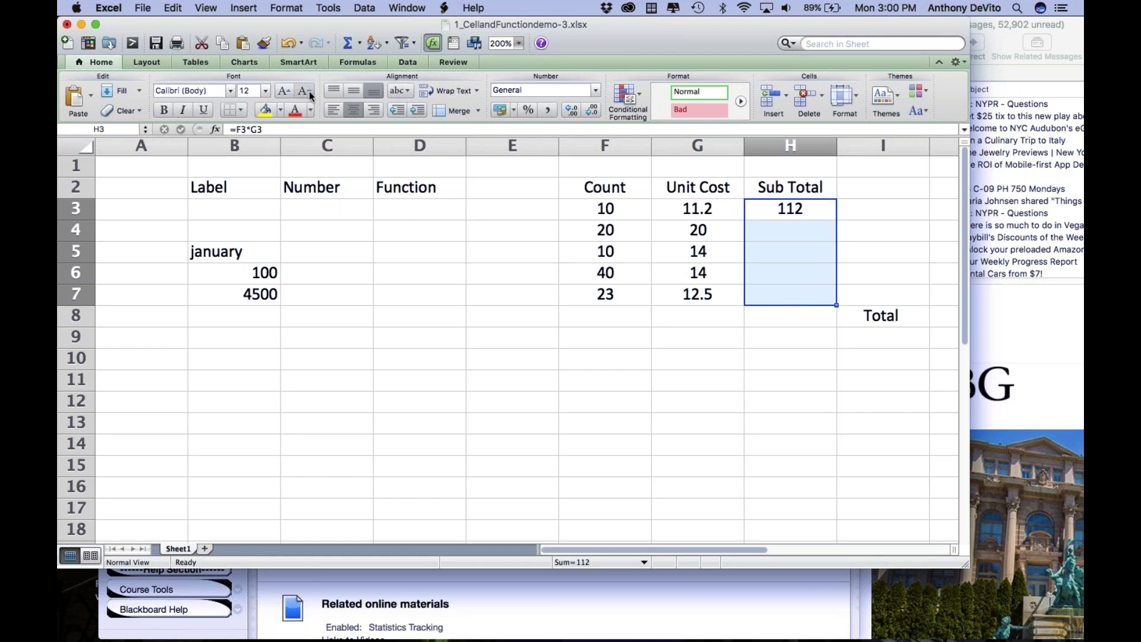
left_click(173, 7)
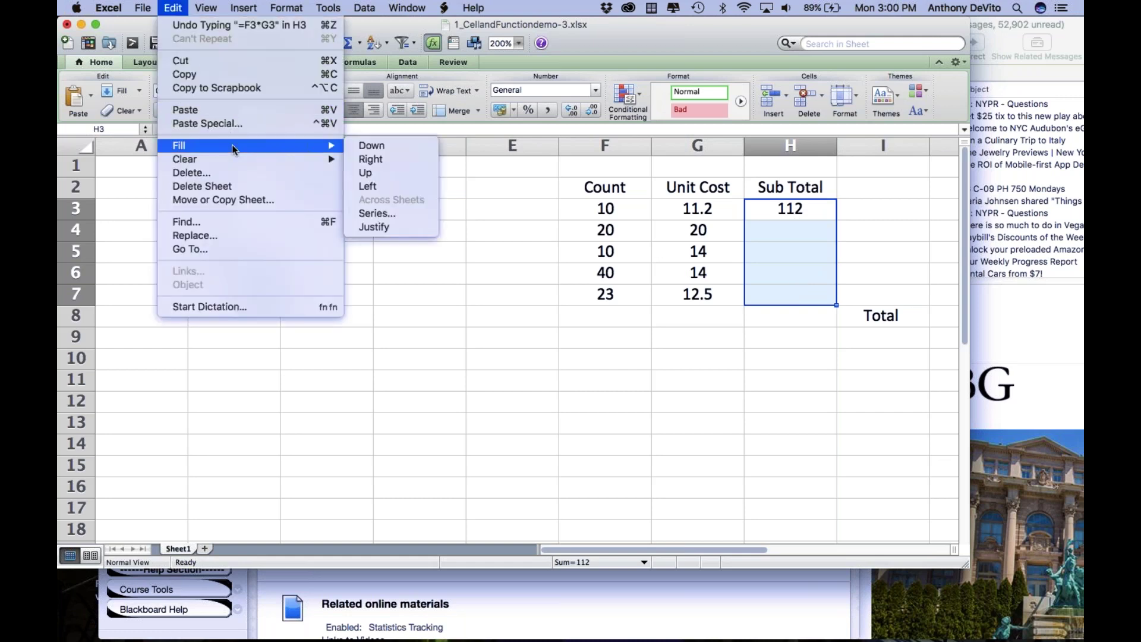
mouse_move(337, 146)
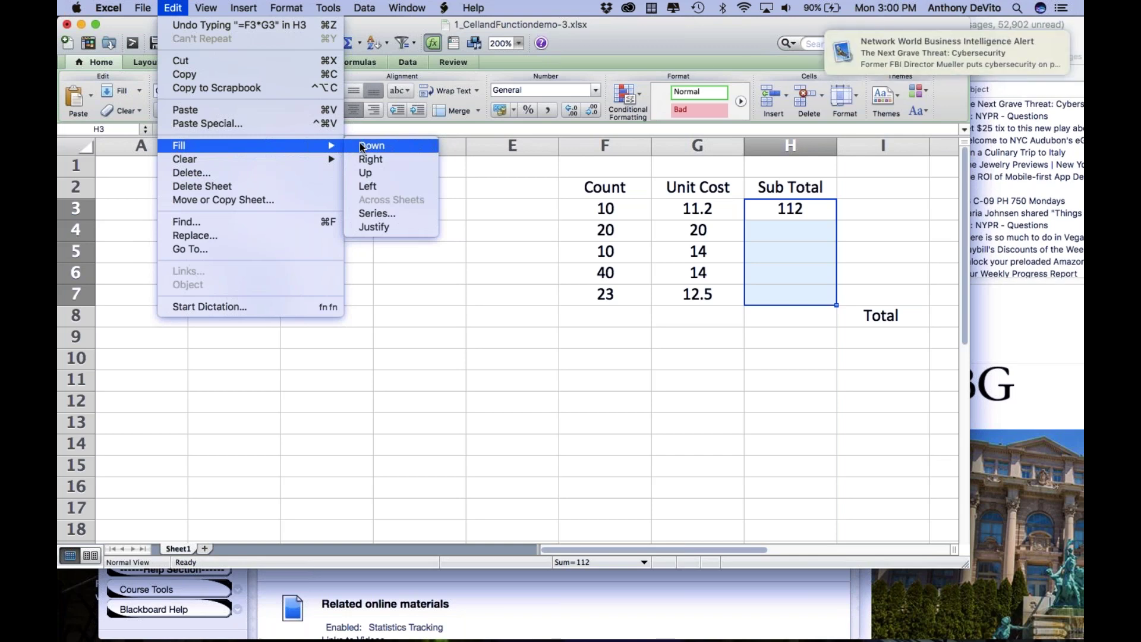
left_click(366, 146)
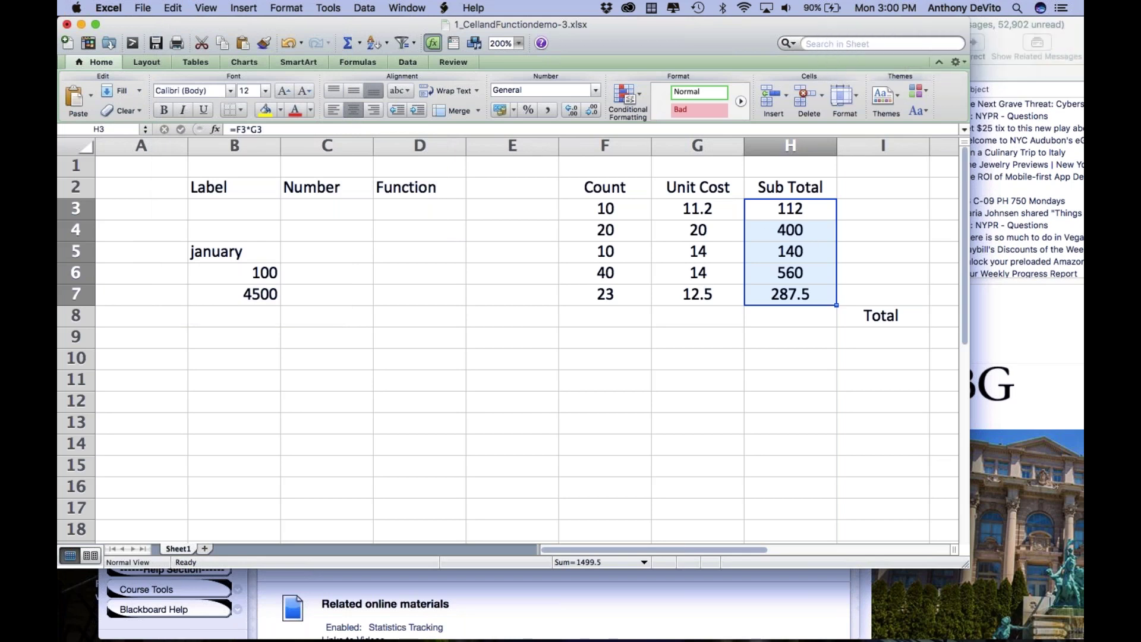
Repeat the fill of the Sub Total formula by extending cell H3 directly down to H7, then deselect the range.
left_click(797, 216)
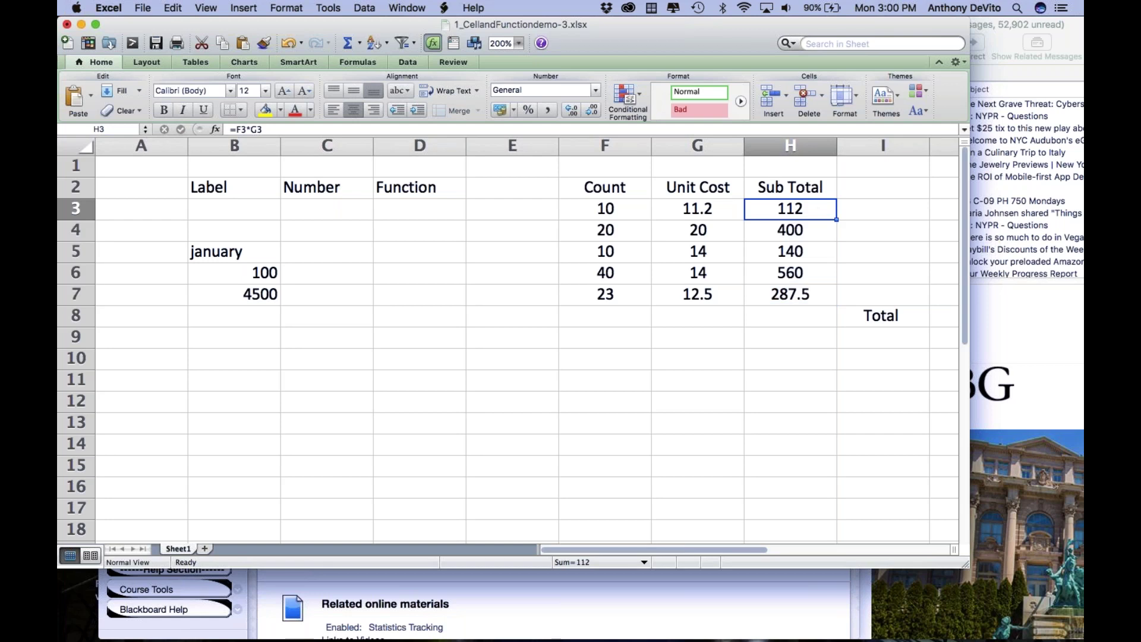
left_click_drag(836, 219, 839, 307)
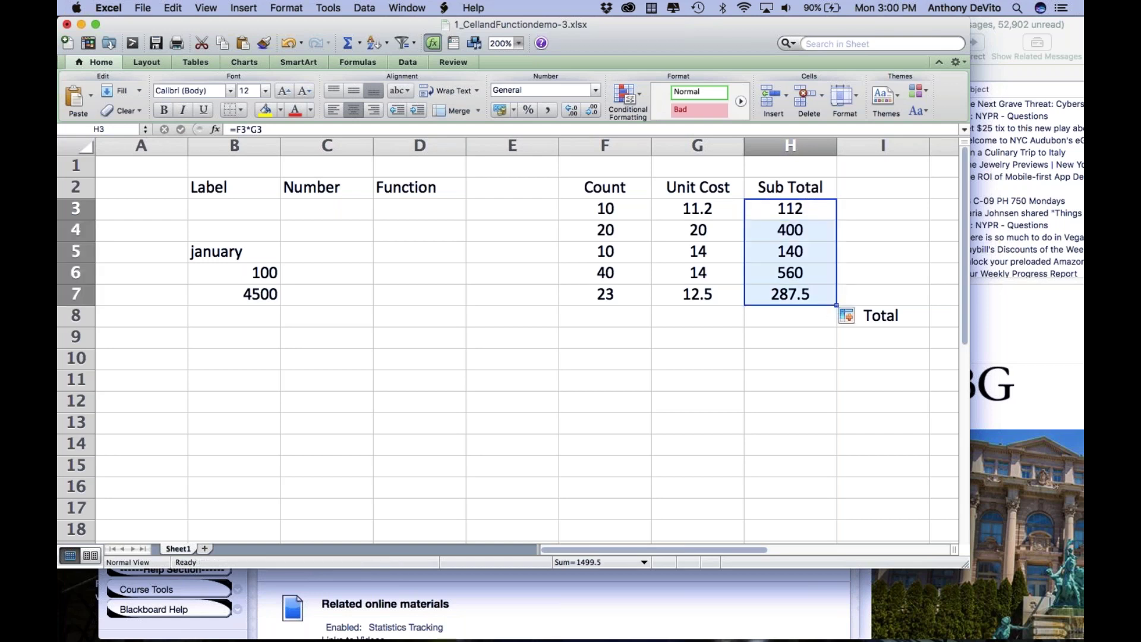
left_click(790, 380)
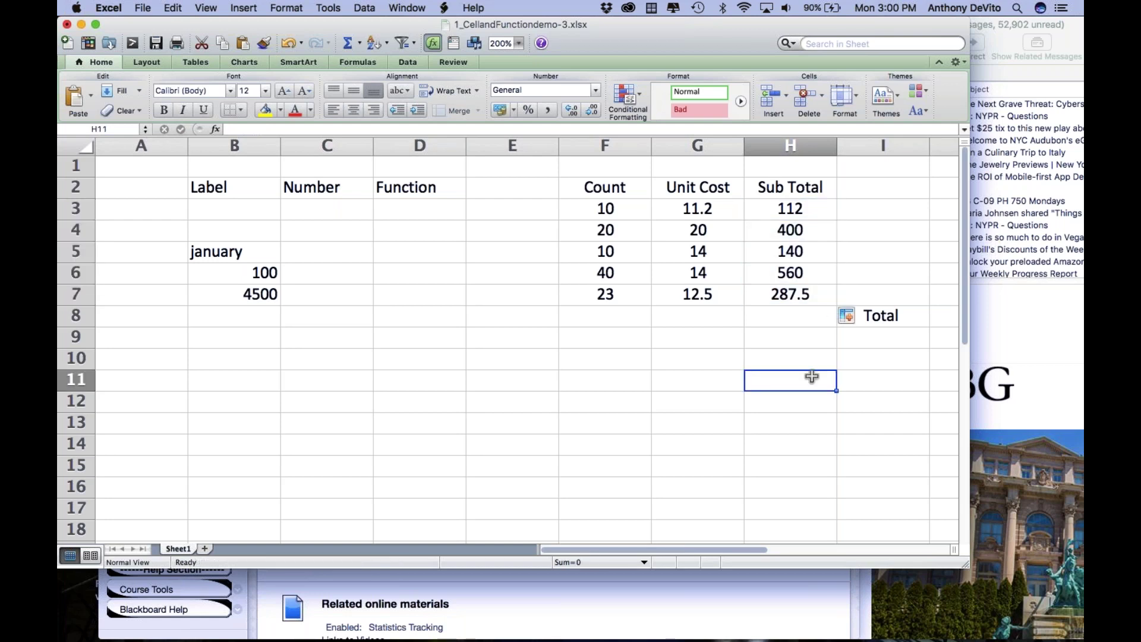
left_click(745, 393)
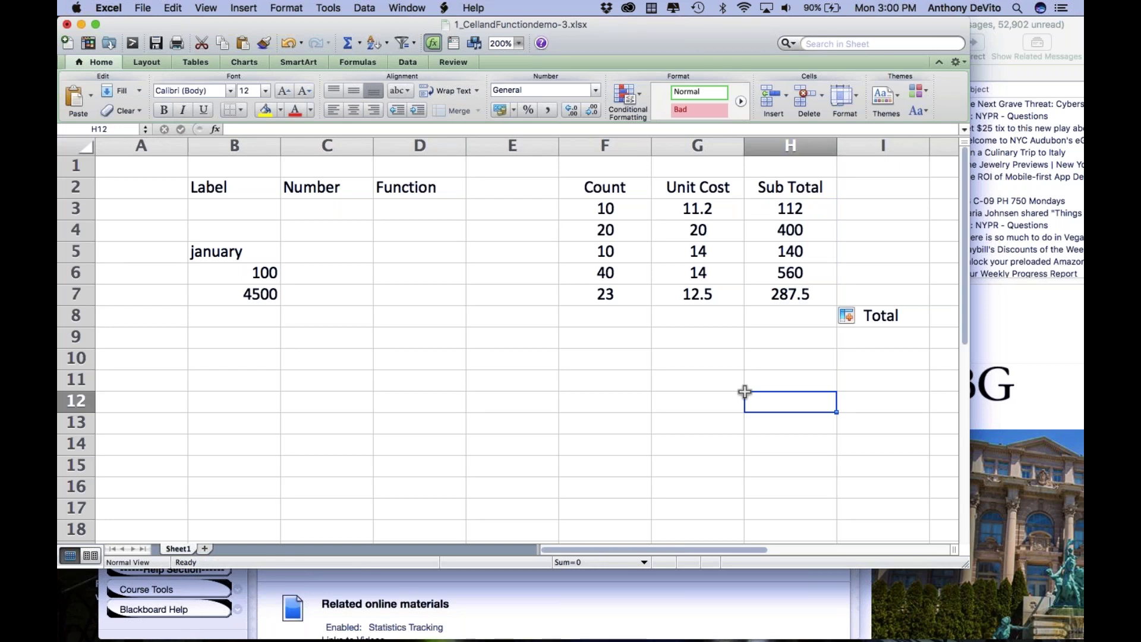
left_click(606, 372)
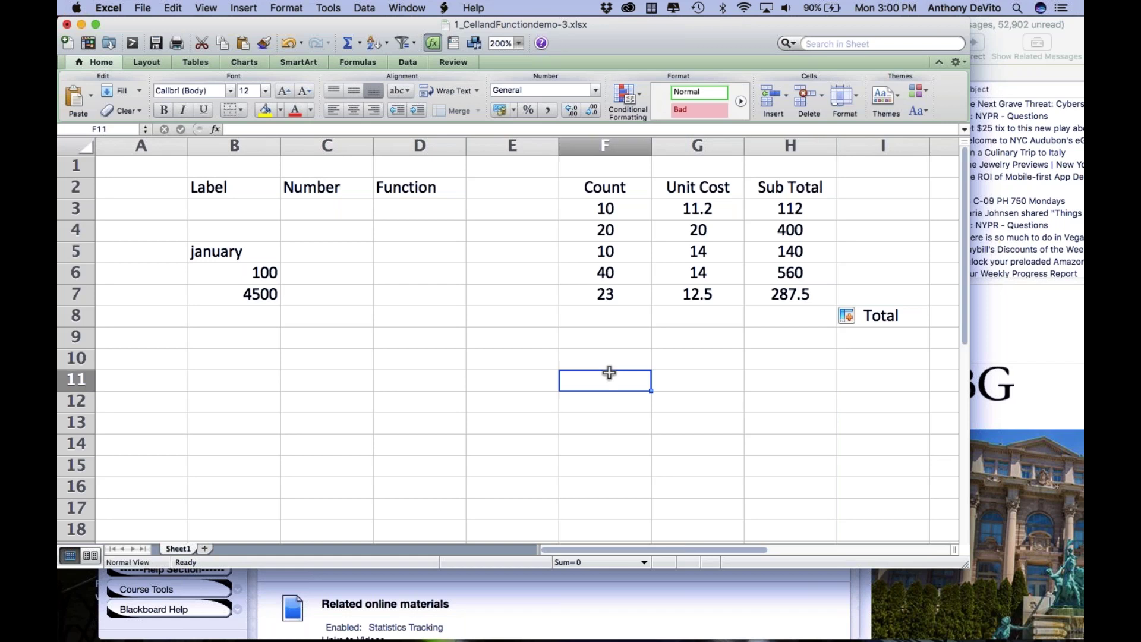
left_click_drag(537, 341, 749, 388)
left_click(749, 388)
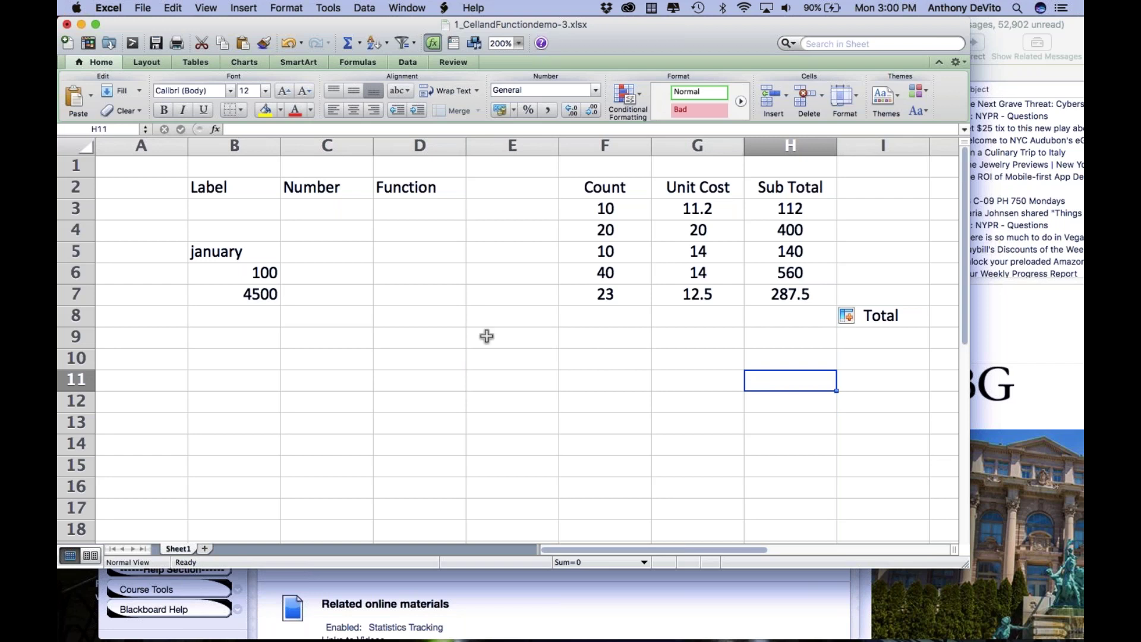
Close the demo workbook without saving and open 4_statistical_function_intro.xls from Lab Session Exercises Session 1 on the Week 1 Lab Materials page in Firefox.
left_click(67, 25)
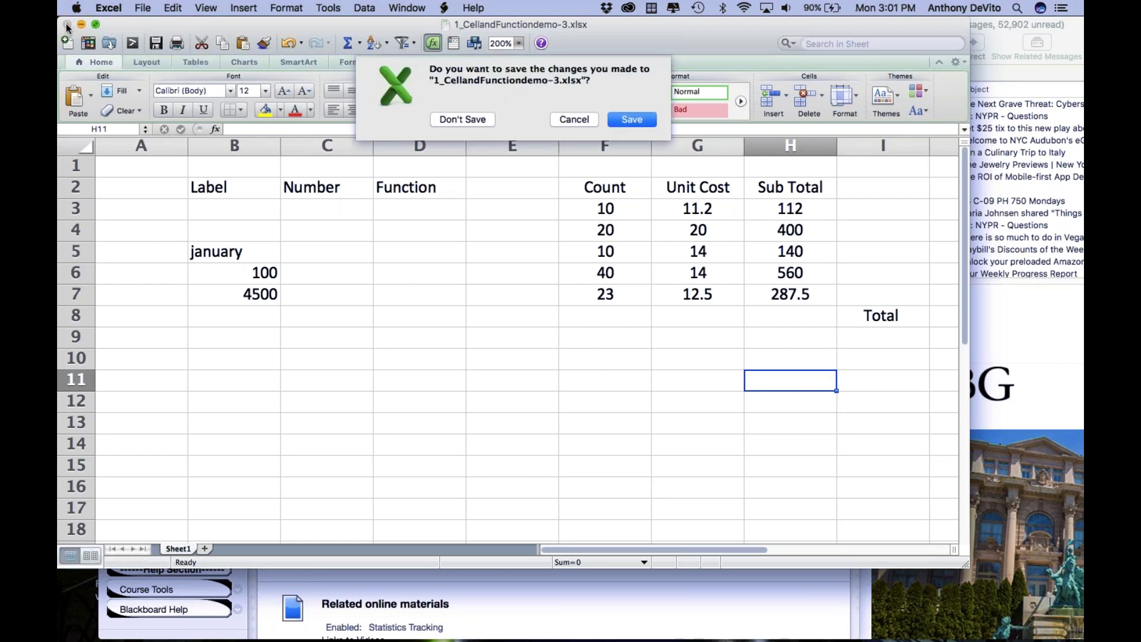
left_click(455, 121)
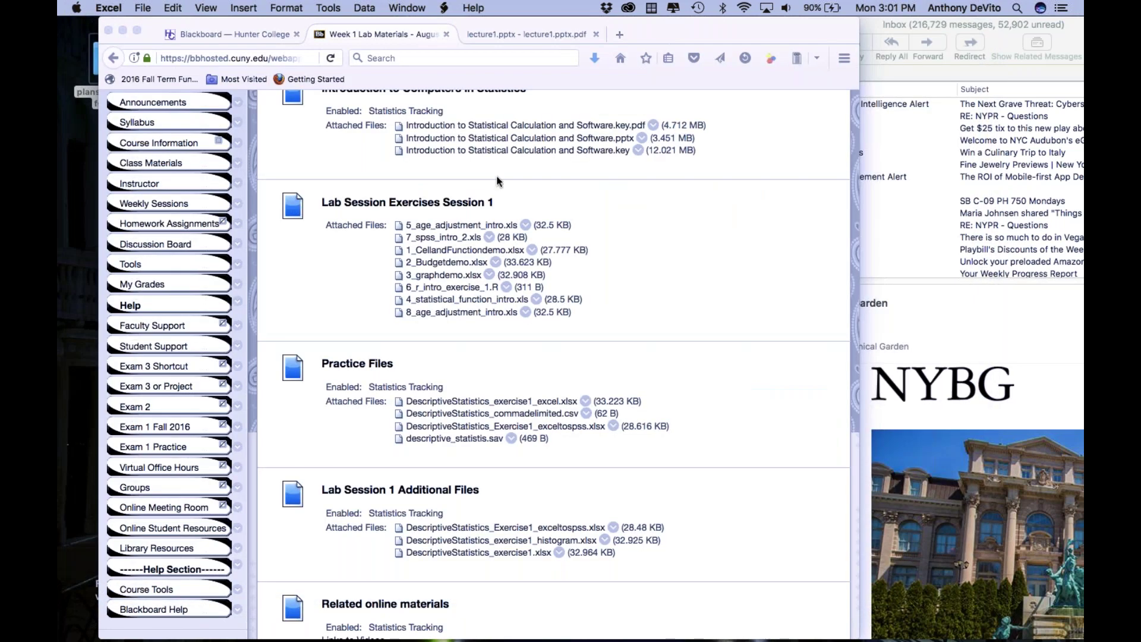
left_click(574, 271)
left_click(465, 250)
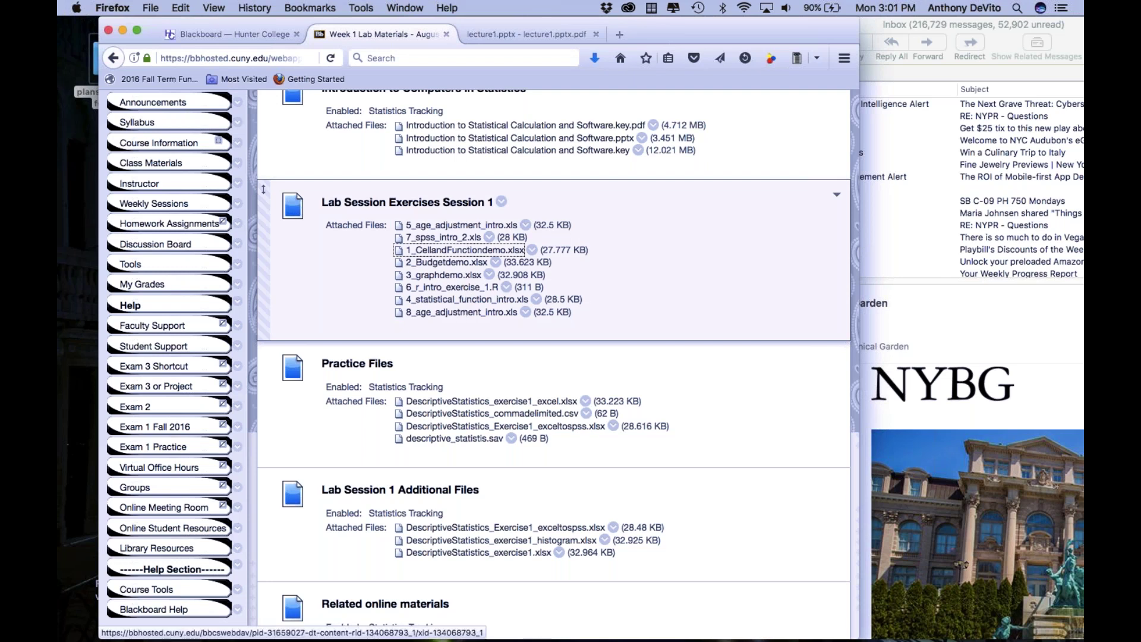
left_click(458, 300)
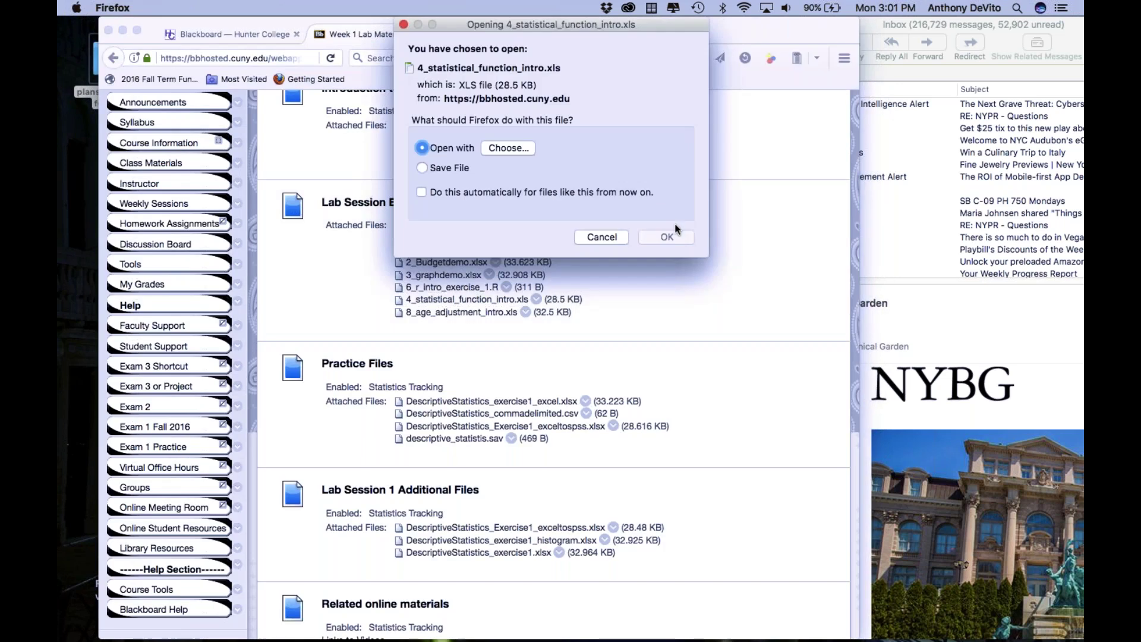
left_click(669, 237)
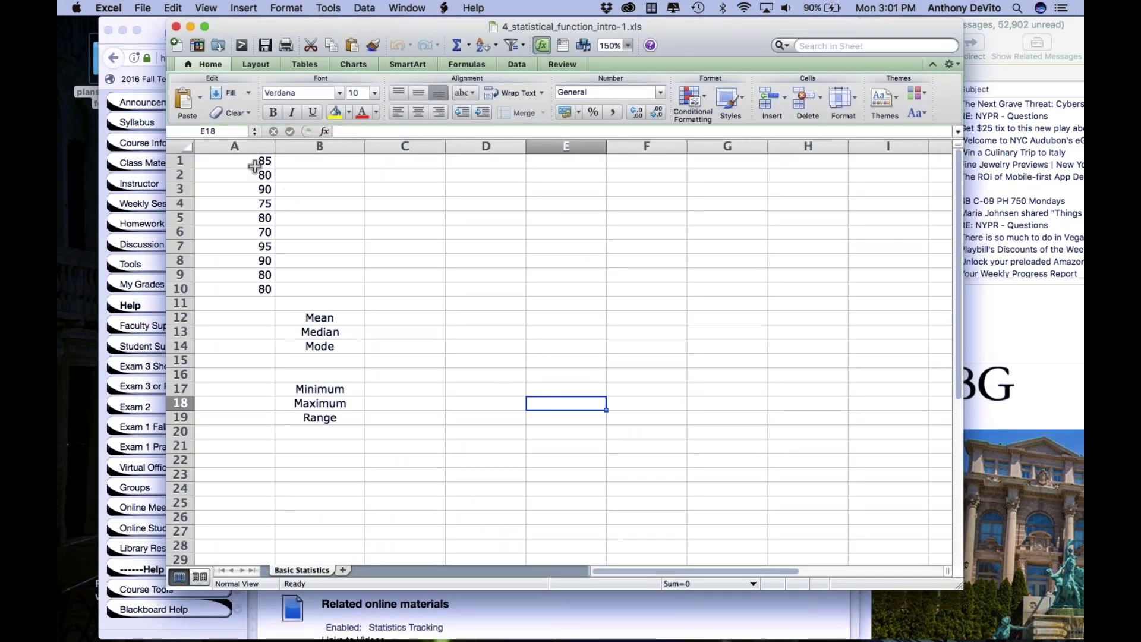
Start a formula for the mean of the A1:A10 data in cell A12 and open the Formula Builder.
left_click_drag(255, 161, 262, 285)
left_click(249, 318)
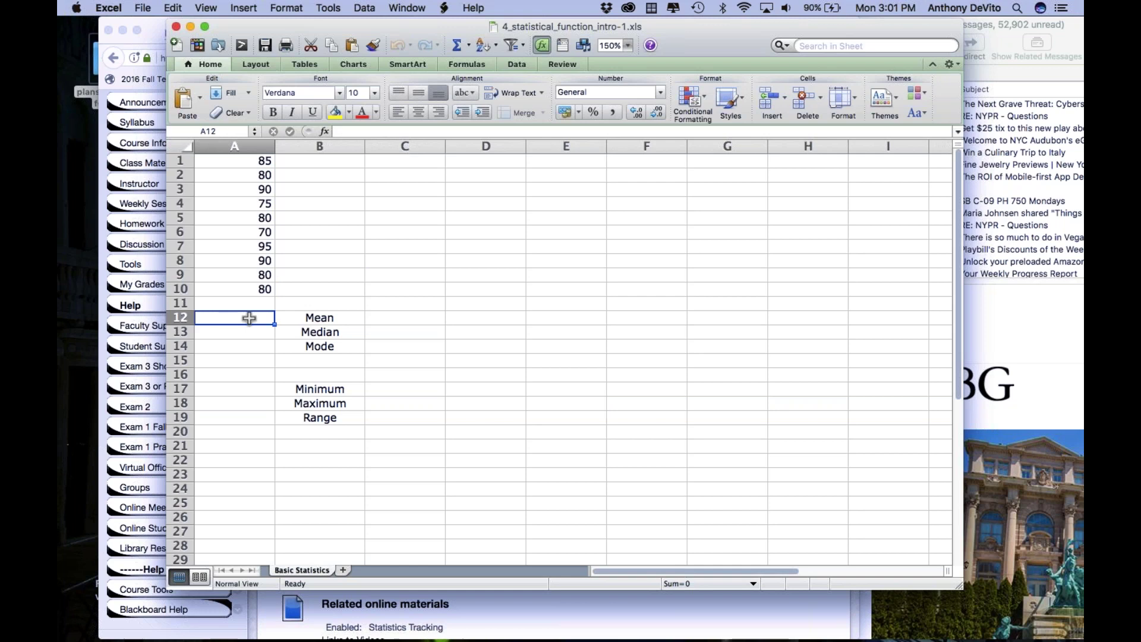
type("=")
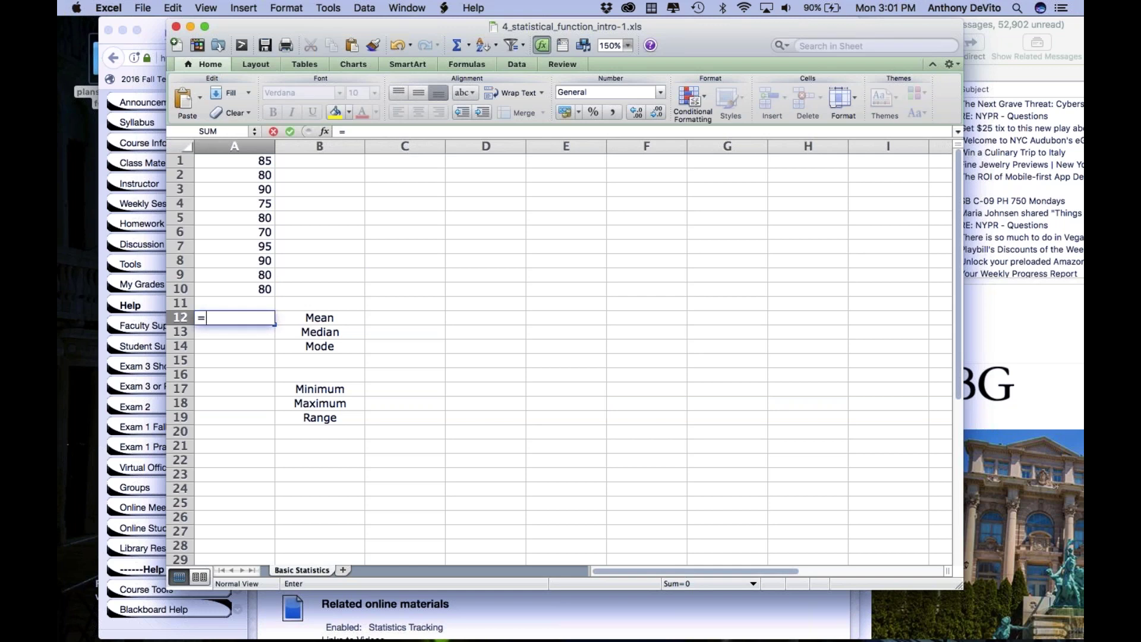
left_click(323, 129)
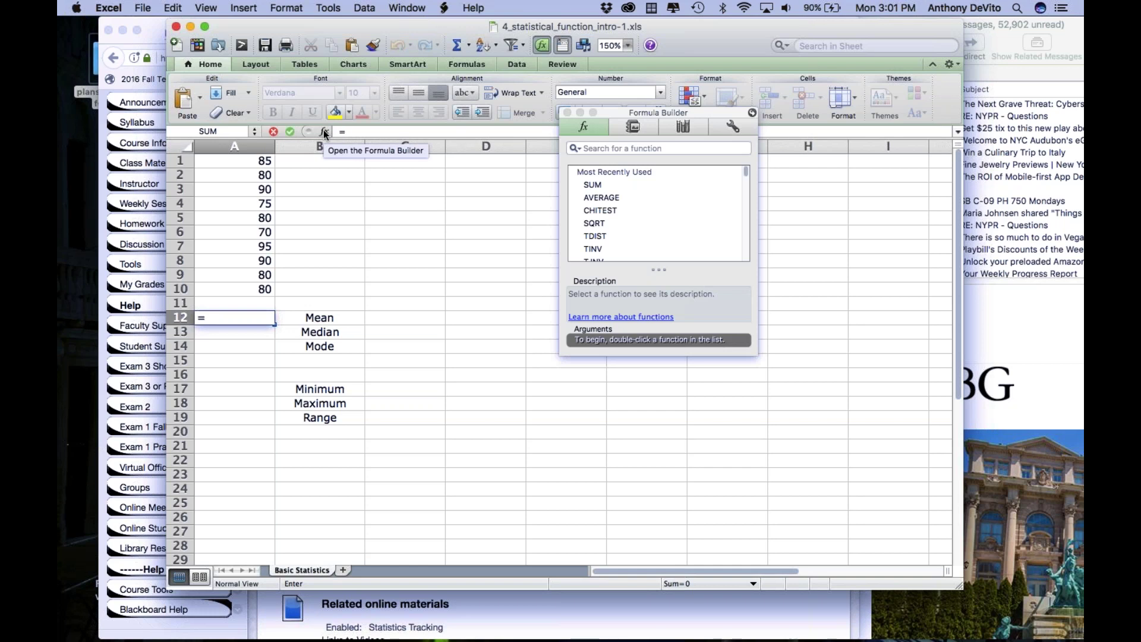
Browse the Formula Builder's function list through the date and engineering functions.
scroll(606, 225, "down", 10)
scroll(606, 225, "down", 15)
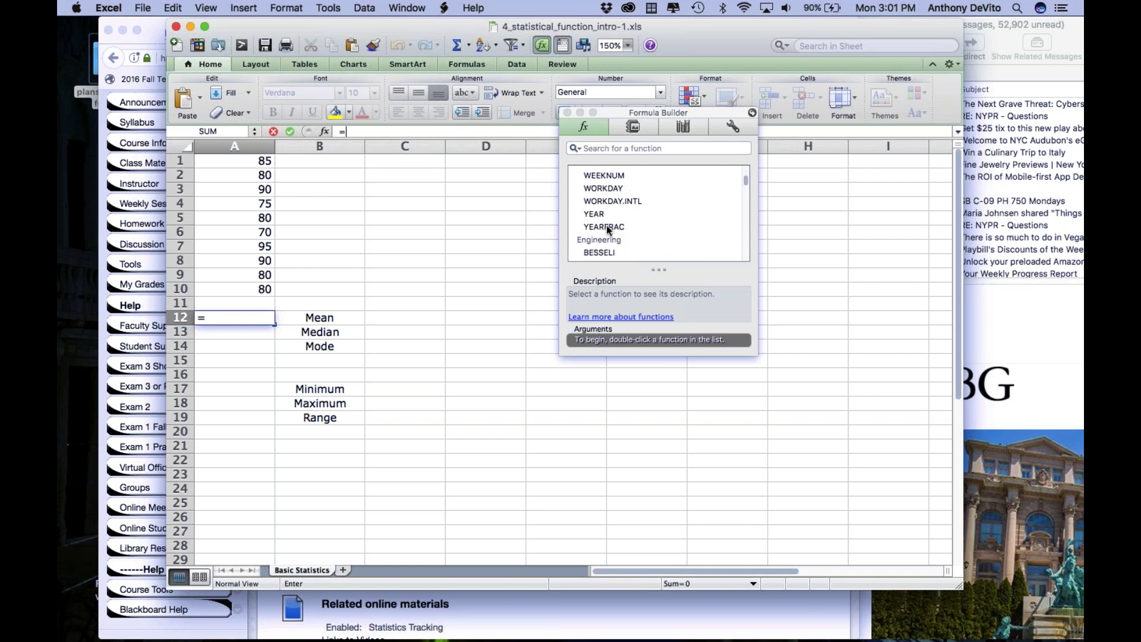
scroll(607, 230, "down", 3)
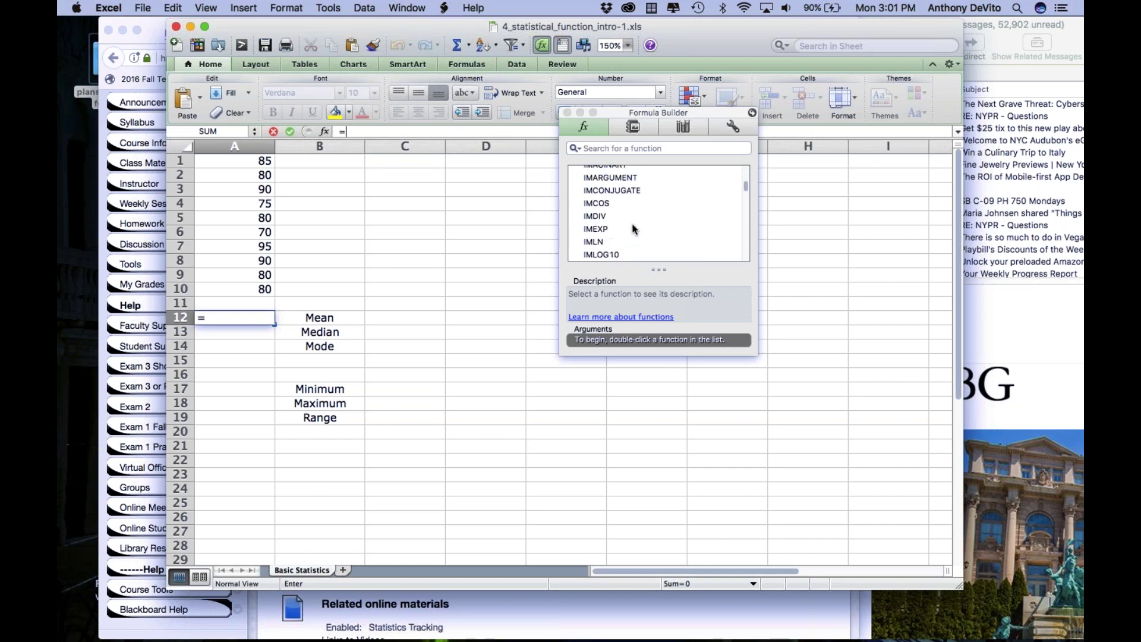
scroll(641, 231, "down", 3)
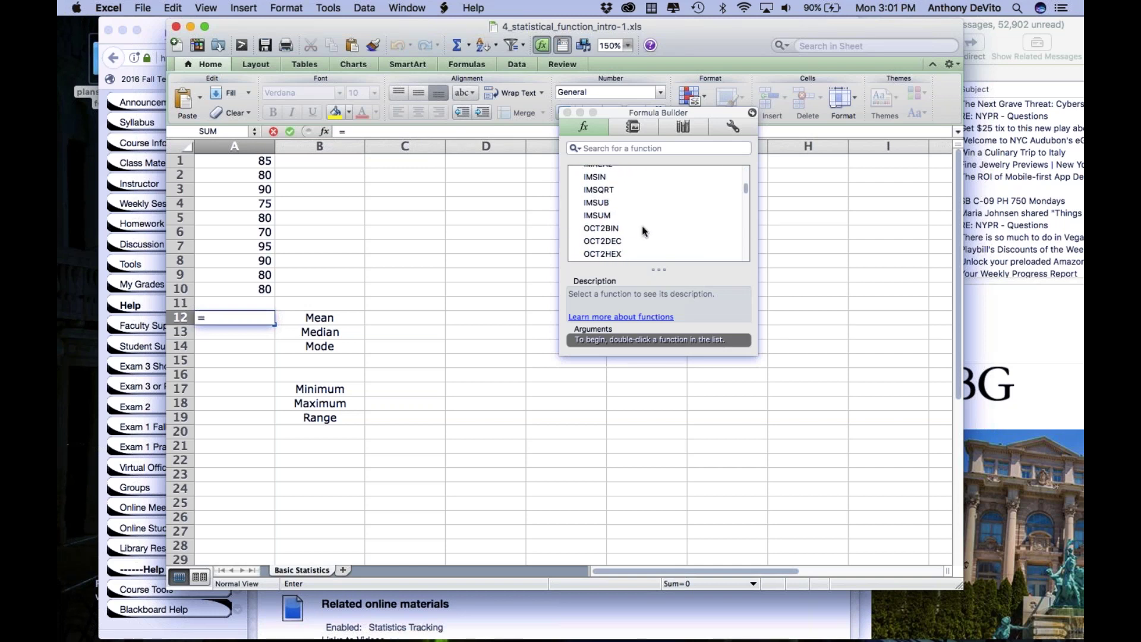
scroll(642, 230, "down", 3)
scroll(642, 230, "up", 2)
scroll(642, 230, "up", 10)
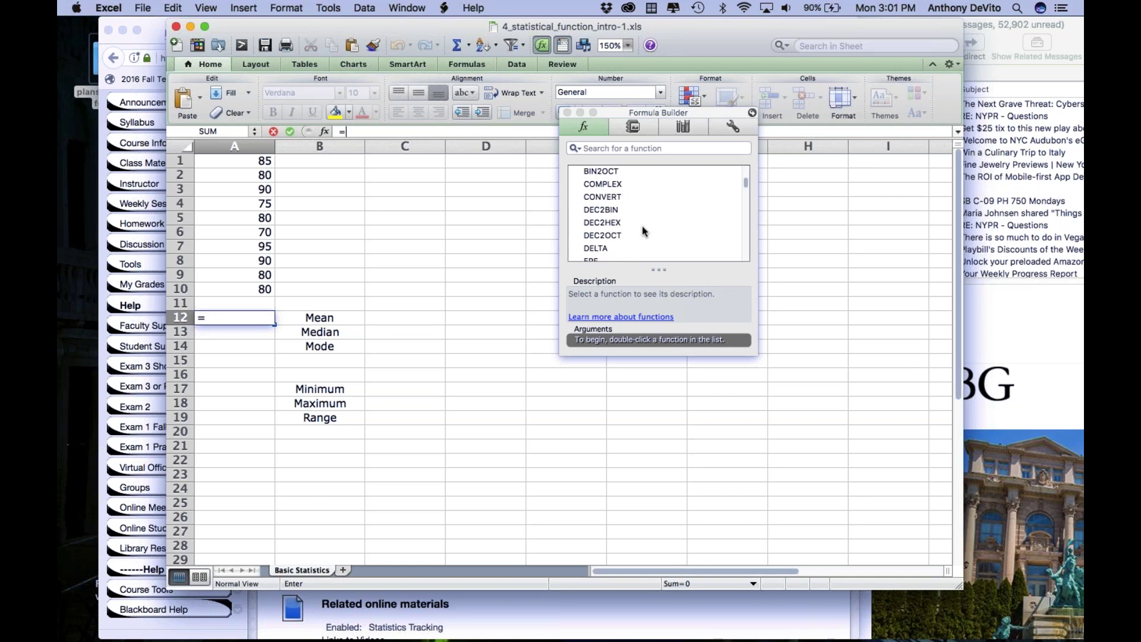
scroll(649, 219, "down", 3)
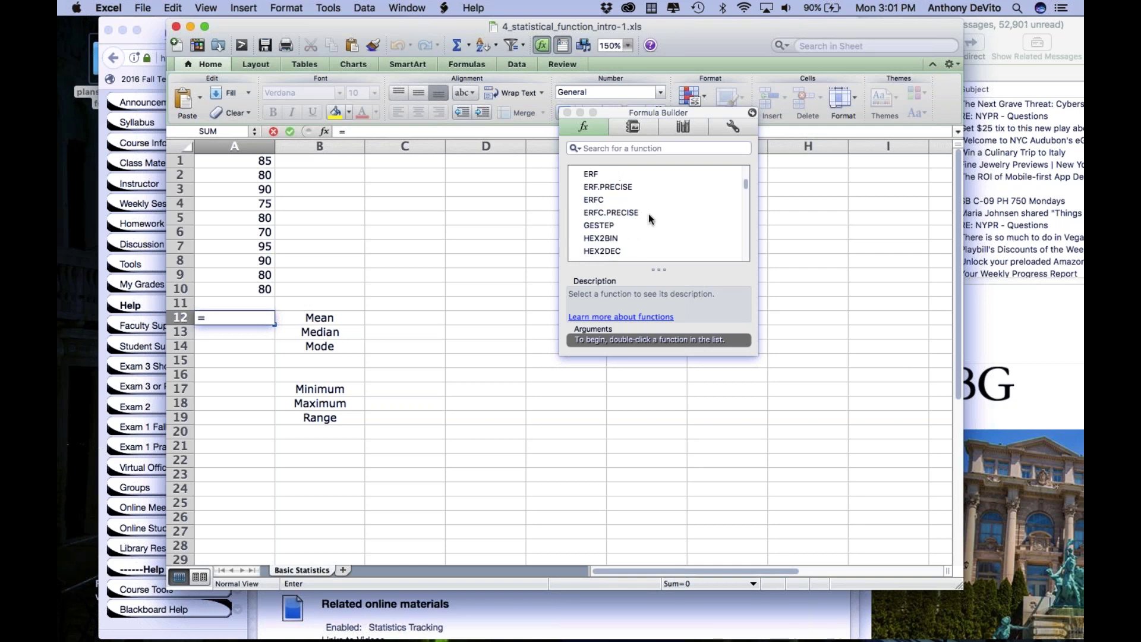
Search the Formula Builder for "average" and insert the AVERAGE function into the formula in cell A12.
left_click(652, 148)
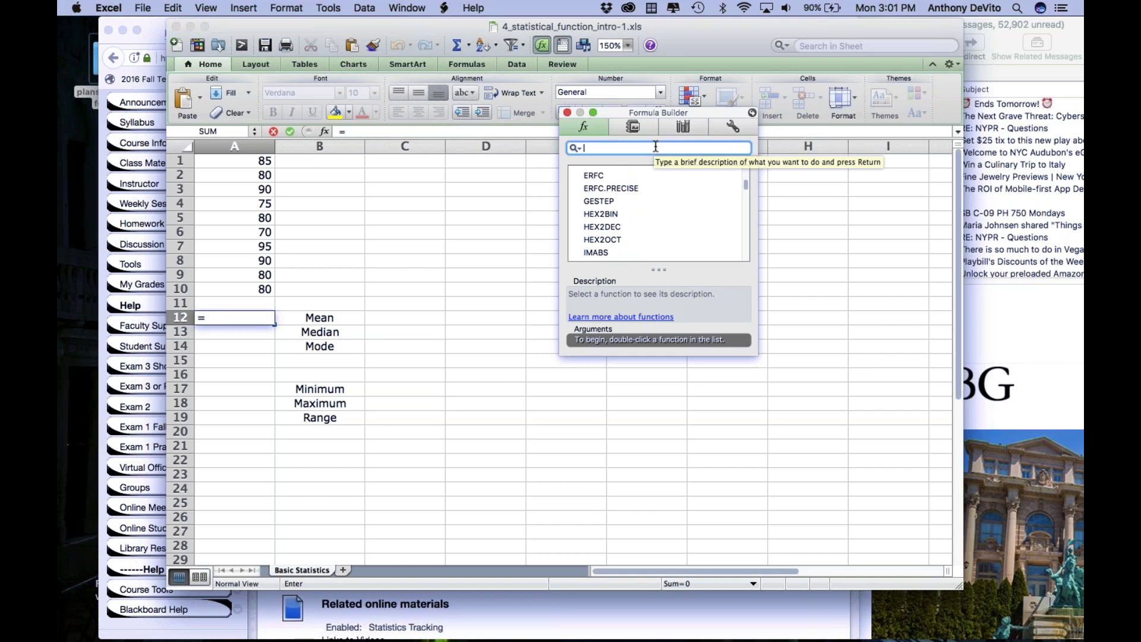
type("a")
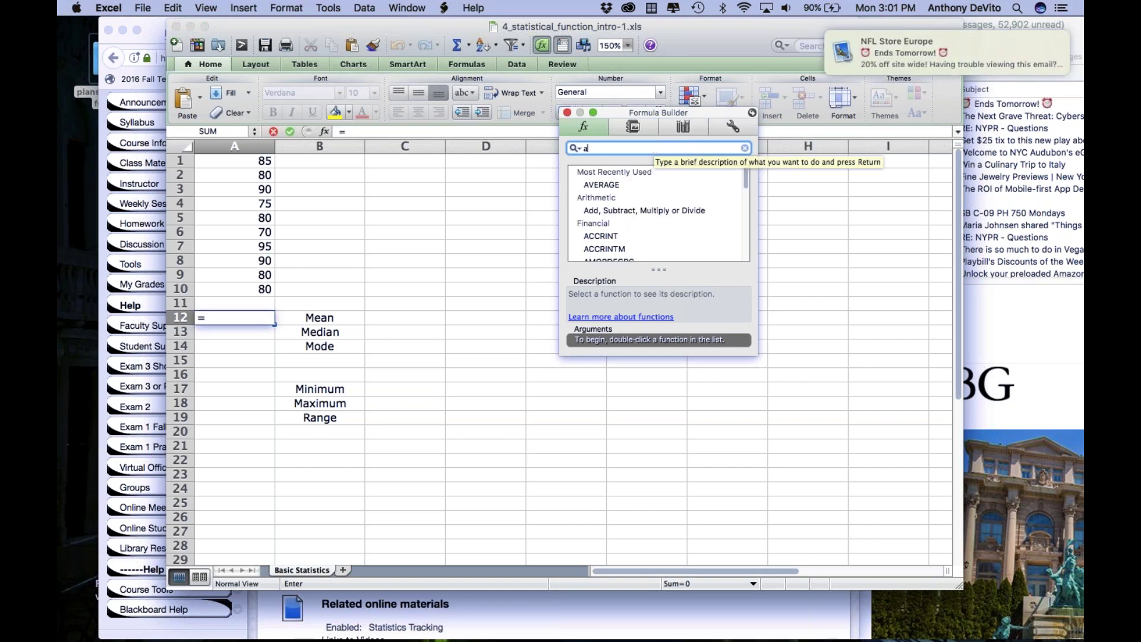
type("b")
key("BackSpace")
type("verage")
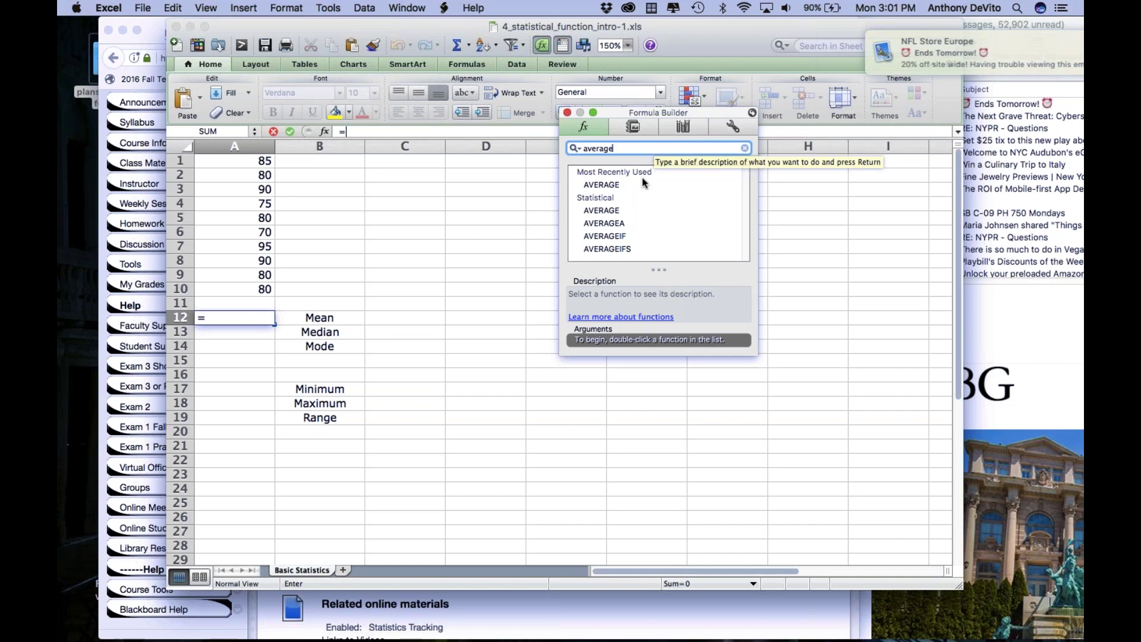
left_click(613, 185)
double_click(613, 186)
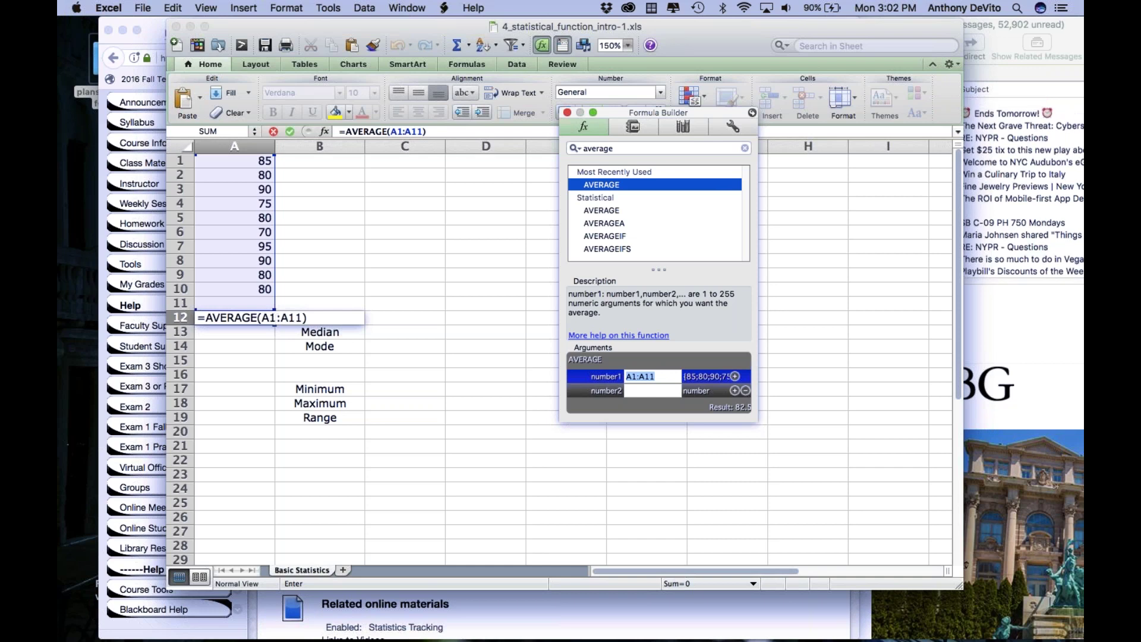
Correct the AVERAGE range in cell A12 to A1:A10 and enter the formula.
left_click(302, 318)
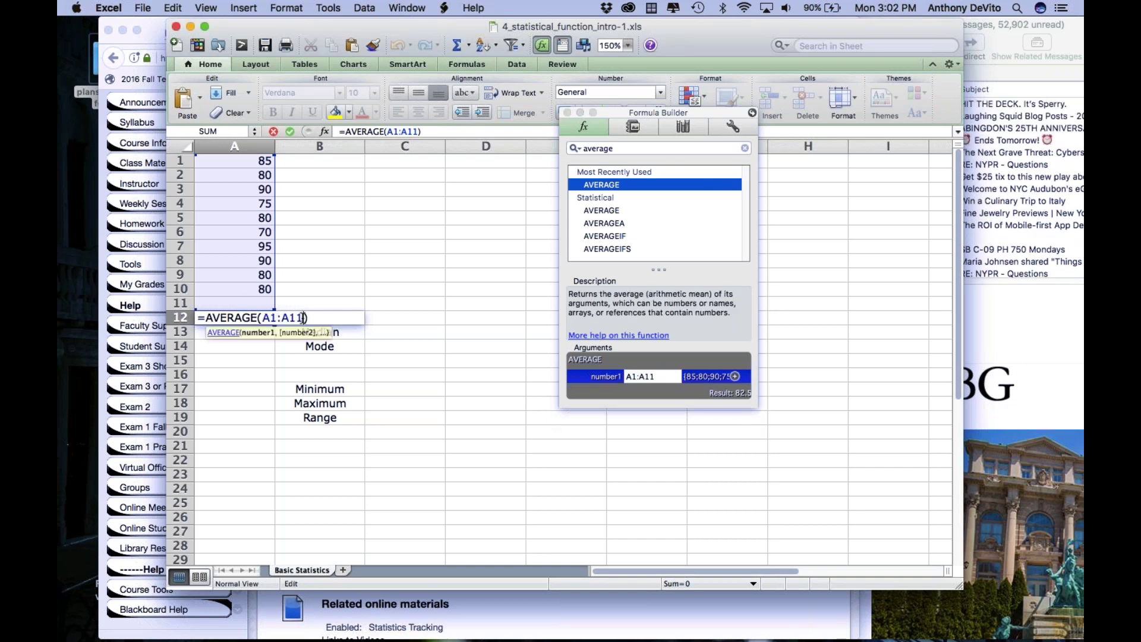
key("BackSpace")
type("0")
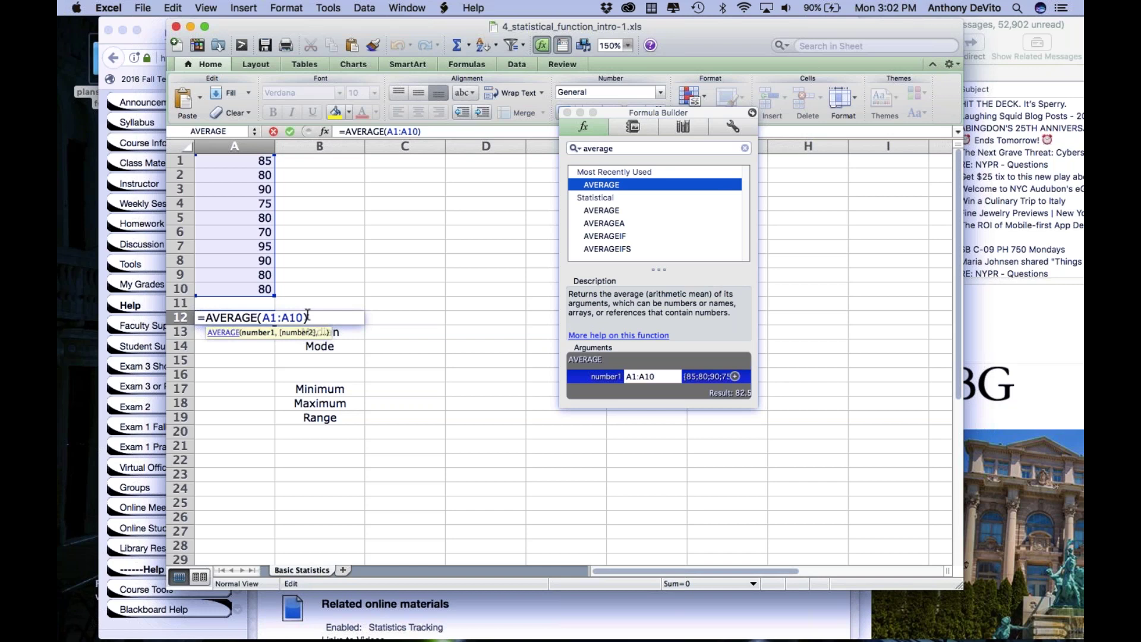
key("Return")
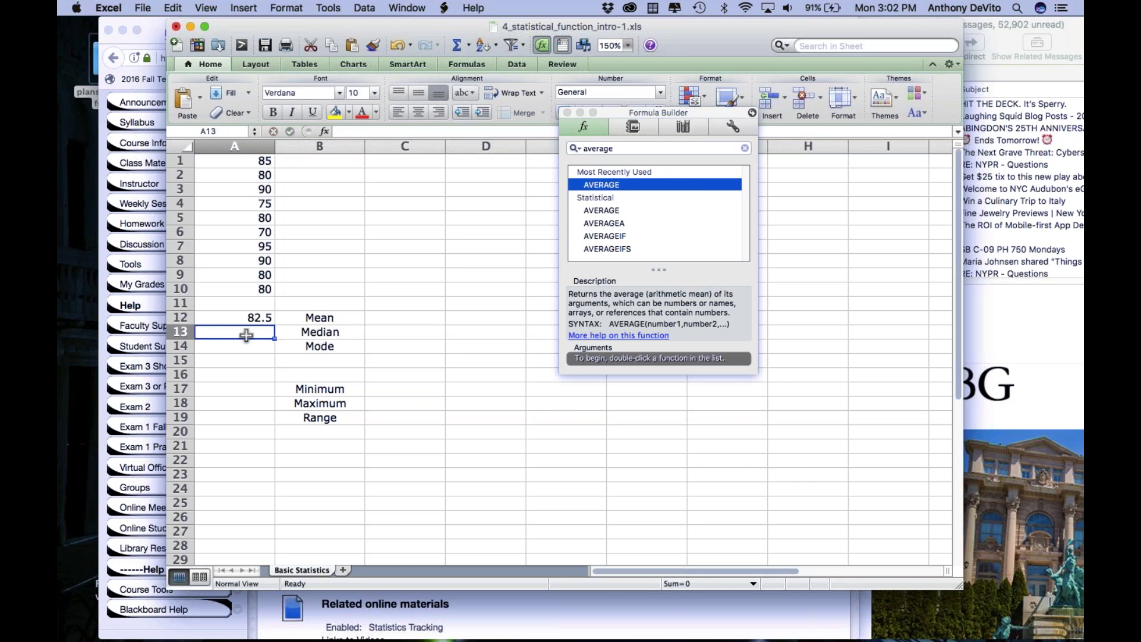
Enter a median formula in cell A13 for the data in A1:A10.
type("=m")
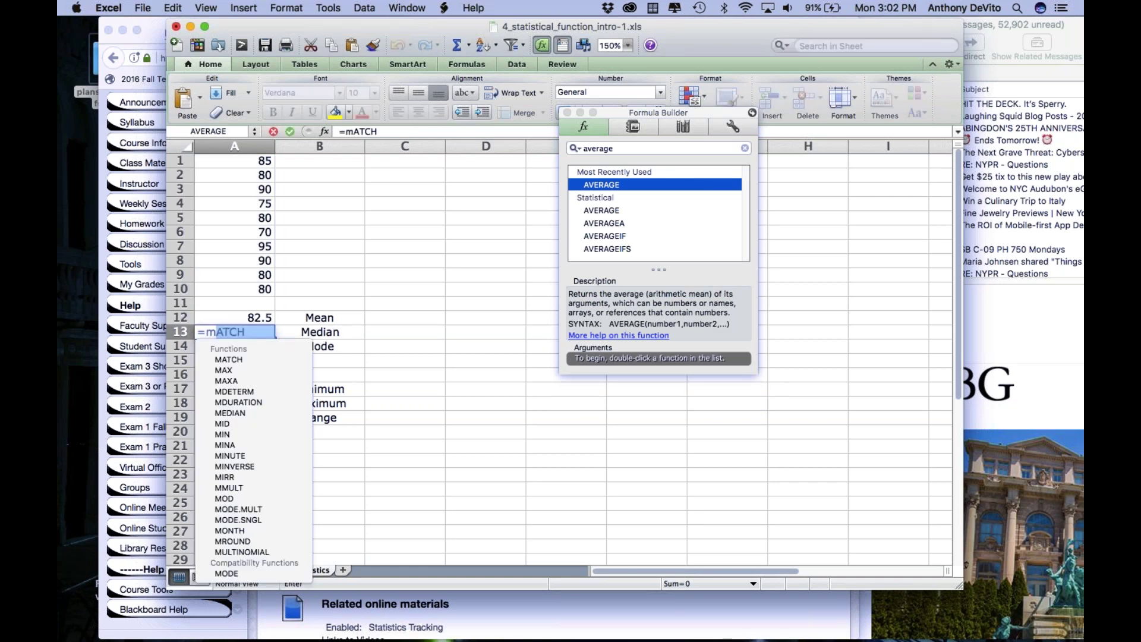
type("edian")
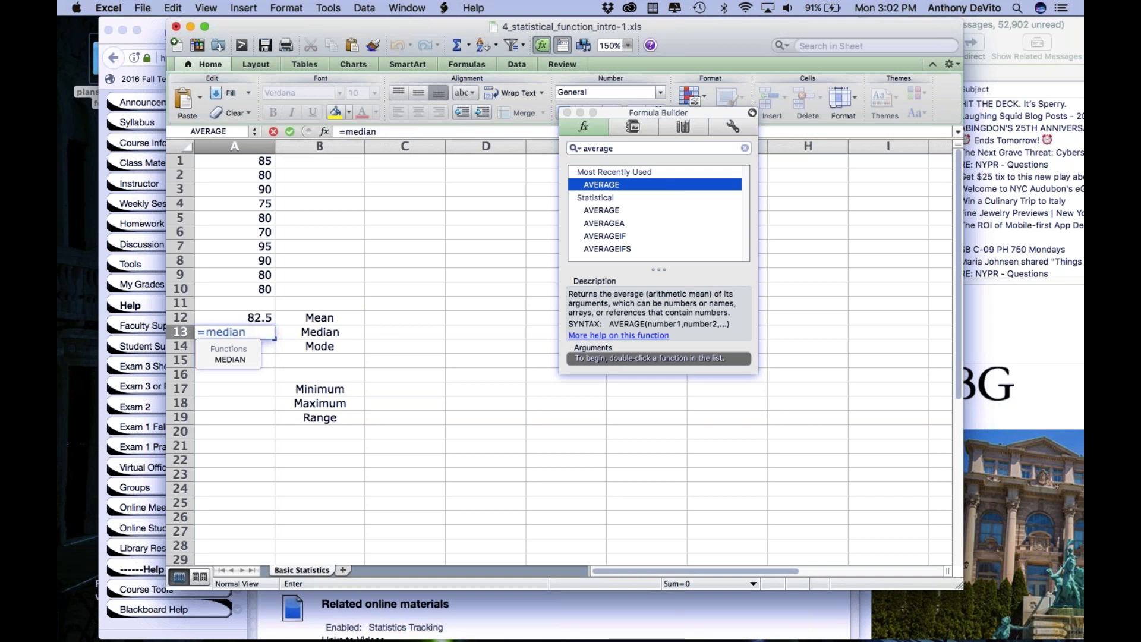
type("(")
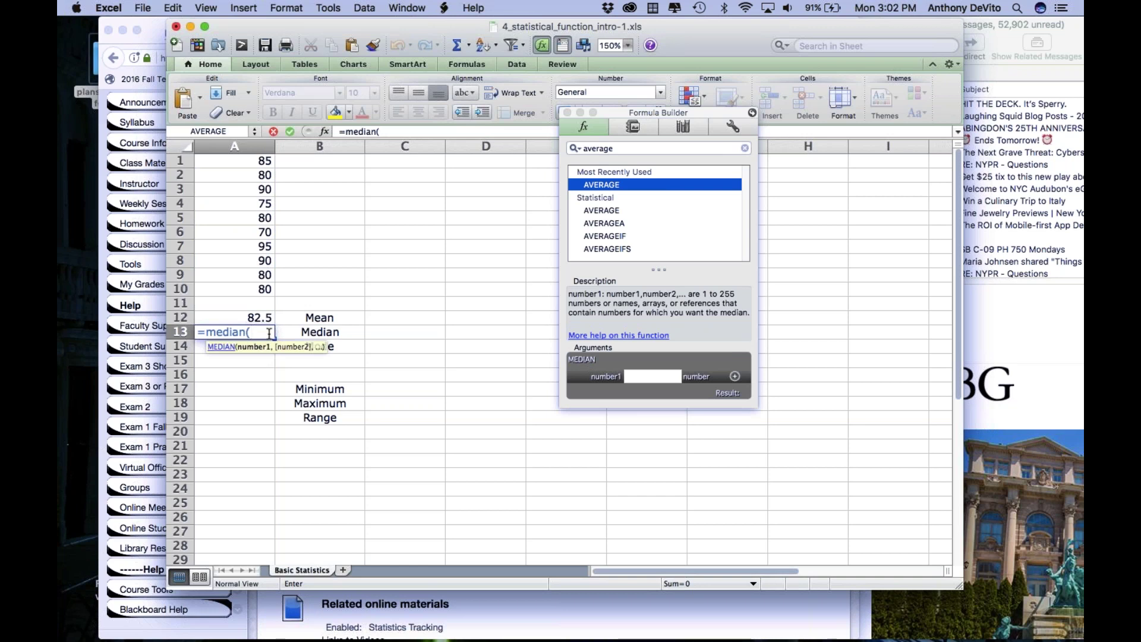
left_click(236, 163)
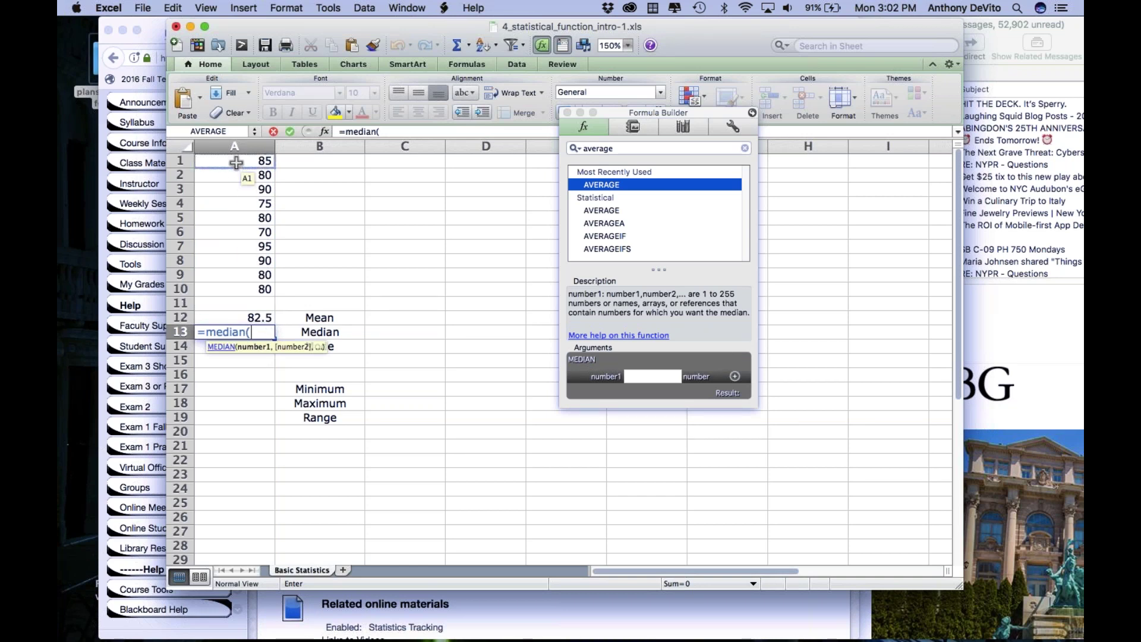
left_click_drag(236, 162, 252, 290)
key("Return")
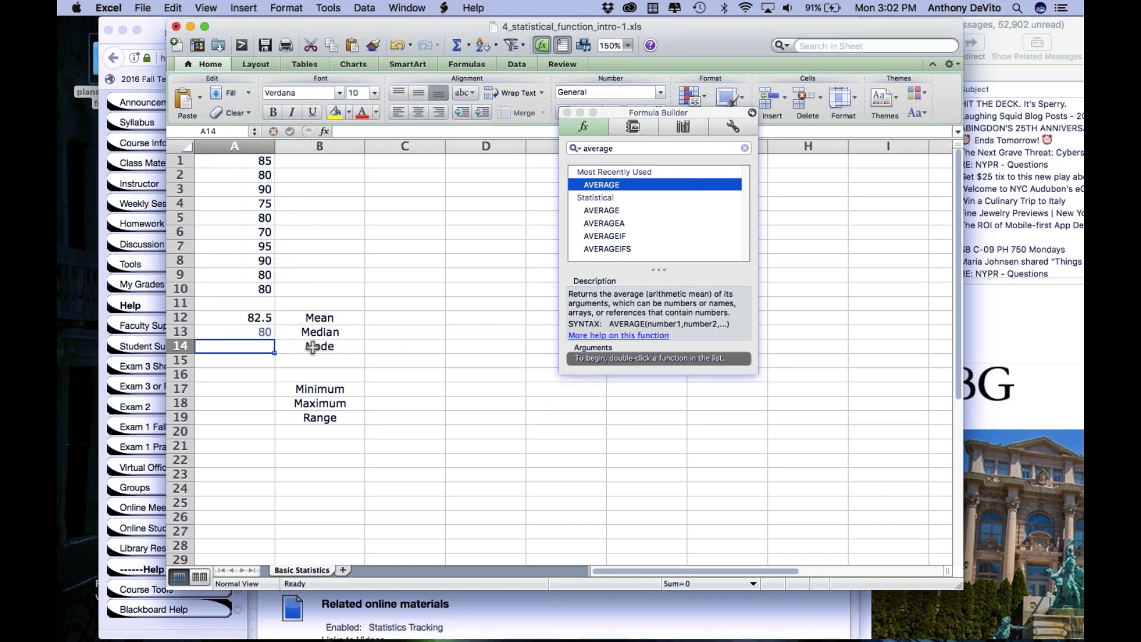
Examine the statistical functions in the Formula Builder's full function list, from AVERAGE to the GAMMA functions.
left_click(271, 392)
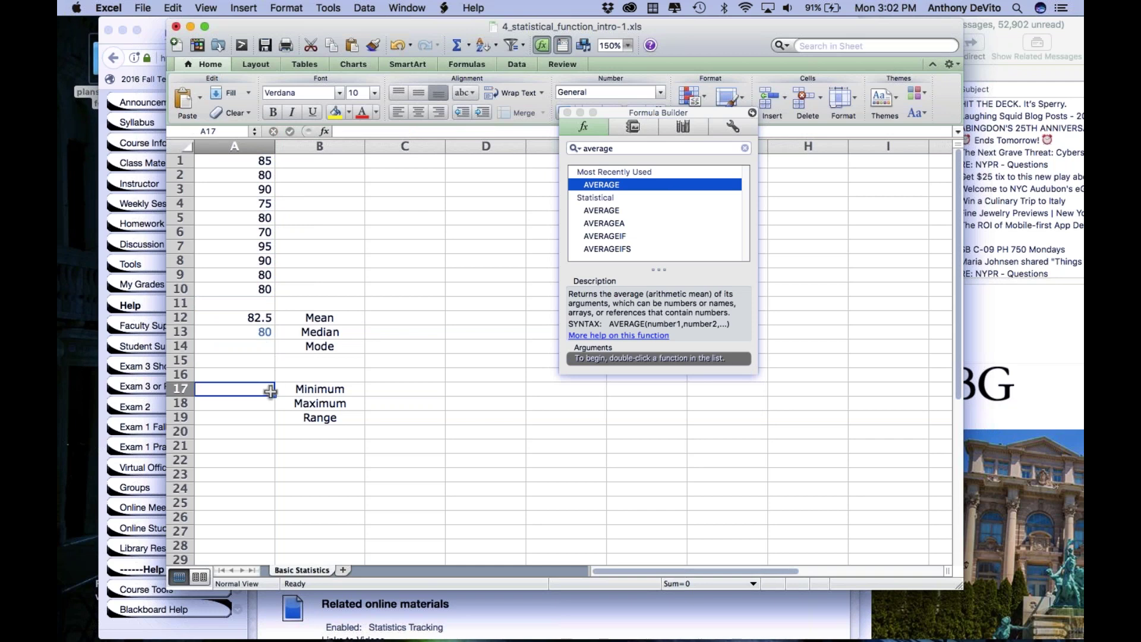
left_click(269, 428)
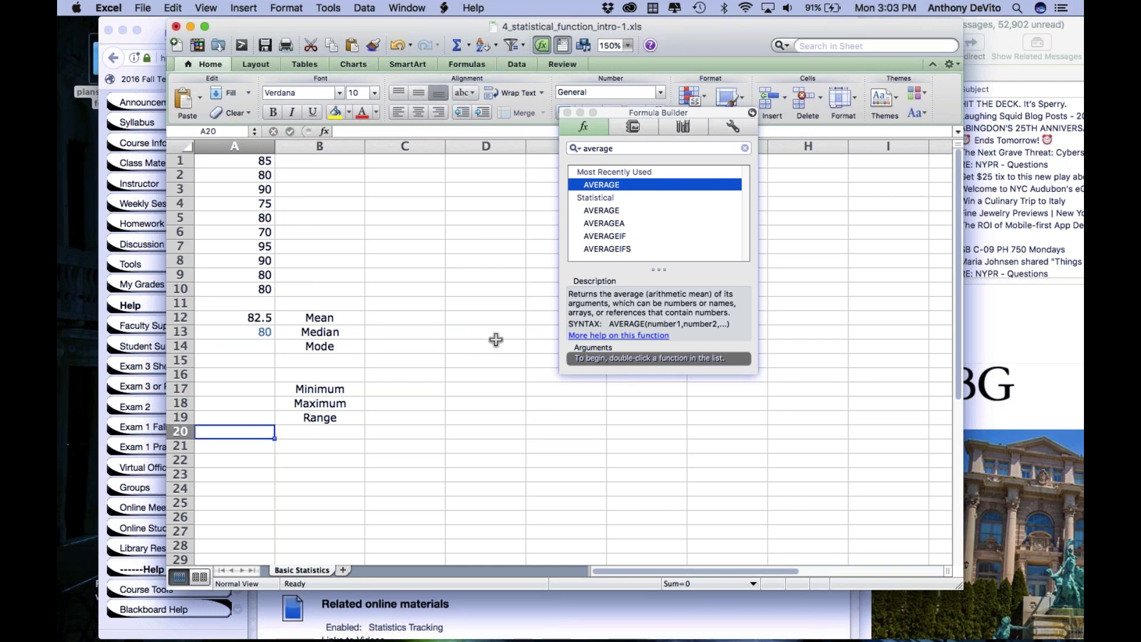
left_click(633, 125)
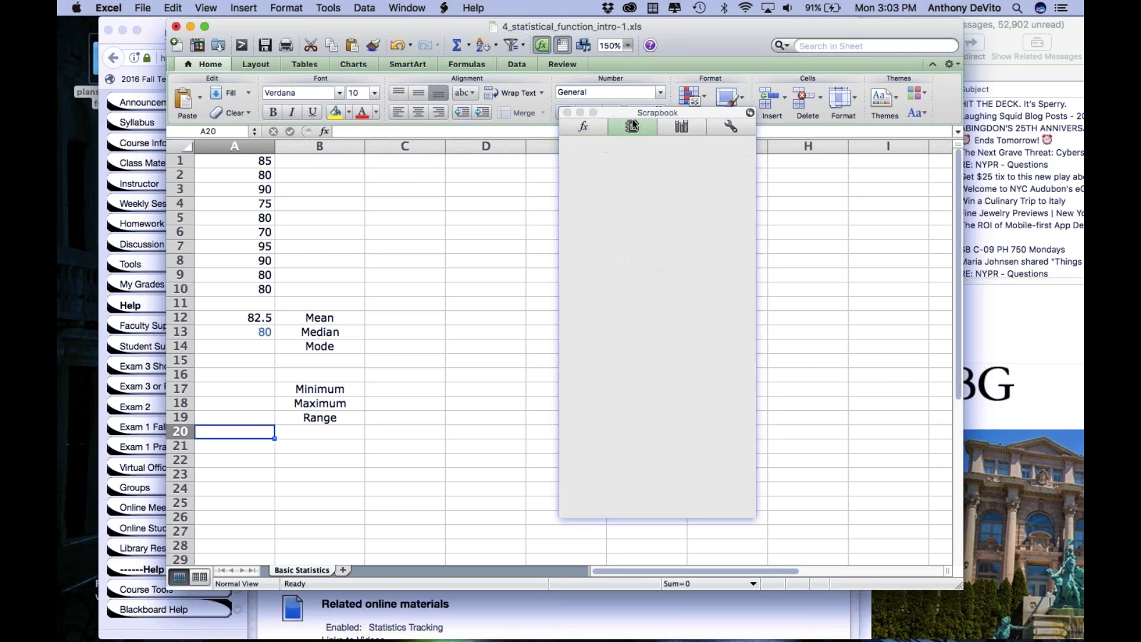
left_click(594, 123)
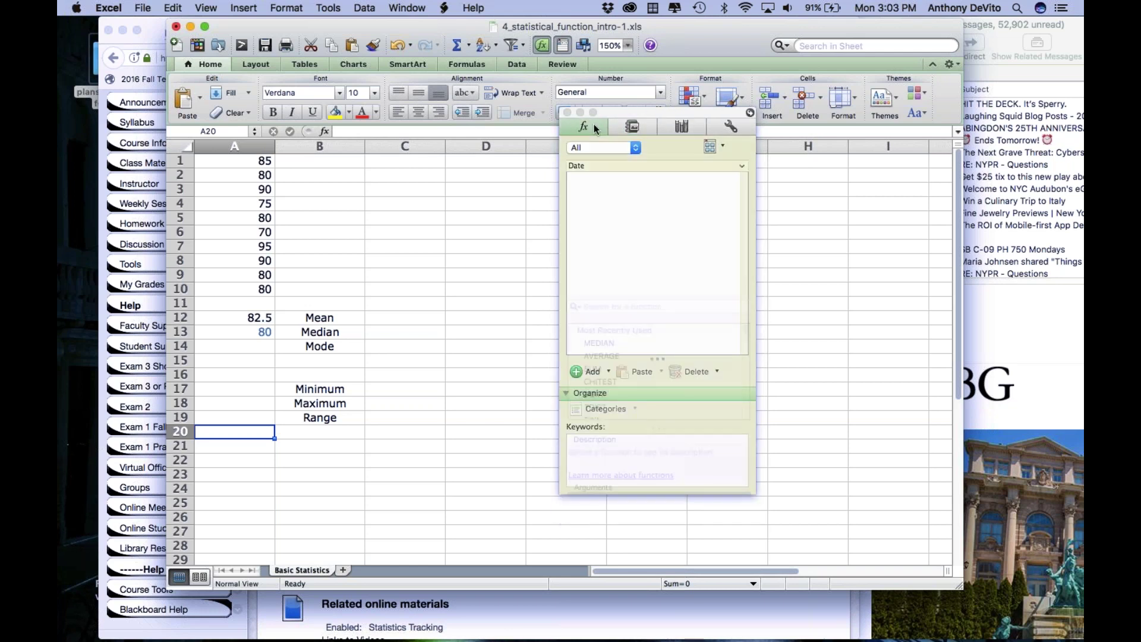
scroll(651, 226, "down", 5)
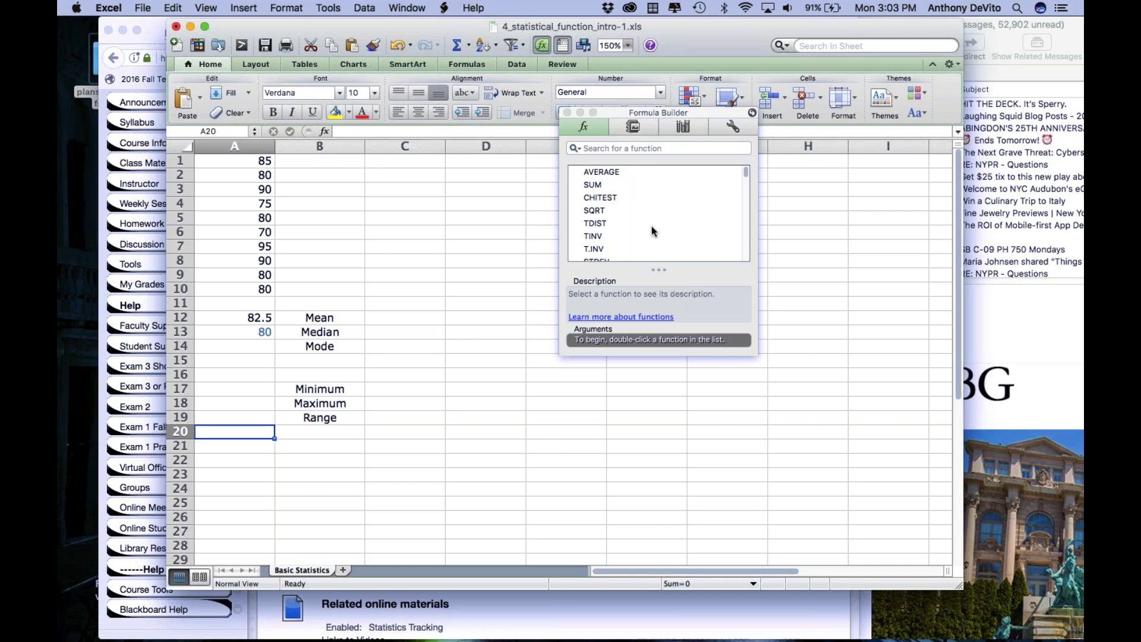
scroll(679, 209, "down", 10)
scroll(679, 209, "up", 3)
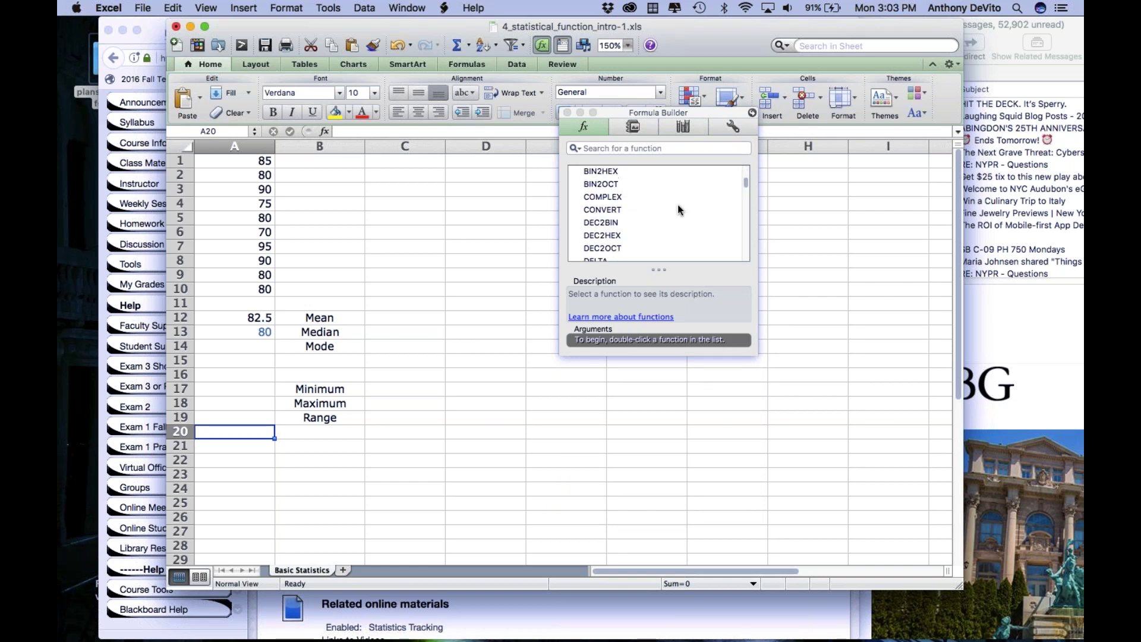
scroll(679, 209, "down", 15)
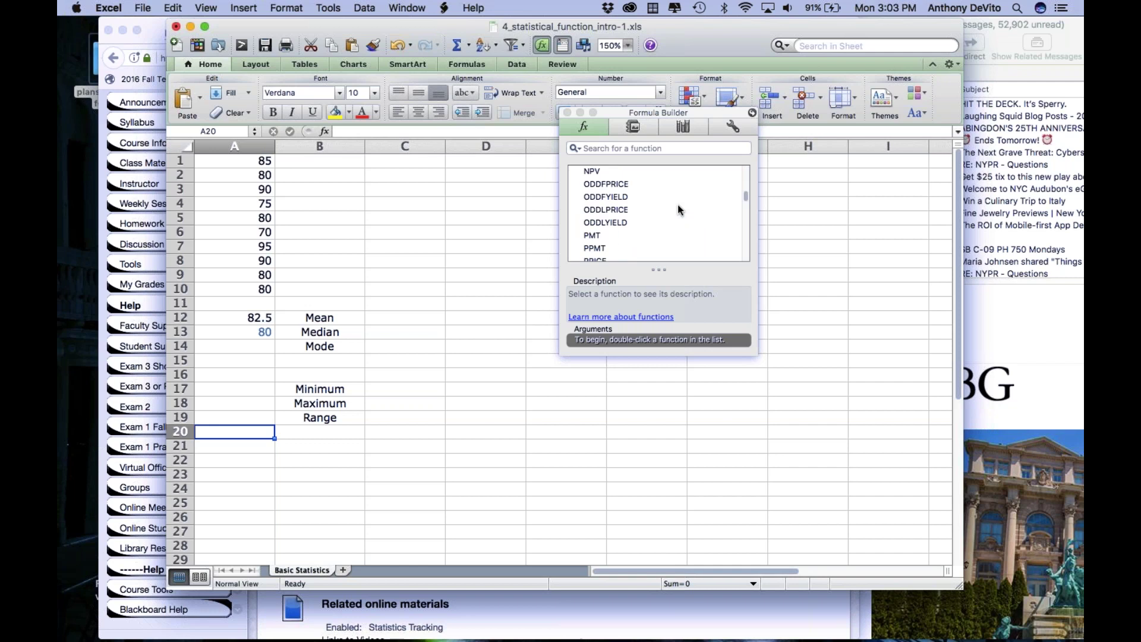
scroll(679, 209, "down", 6)
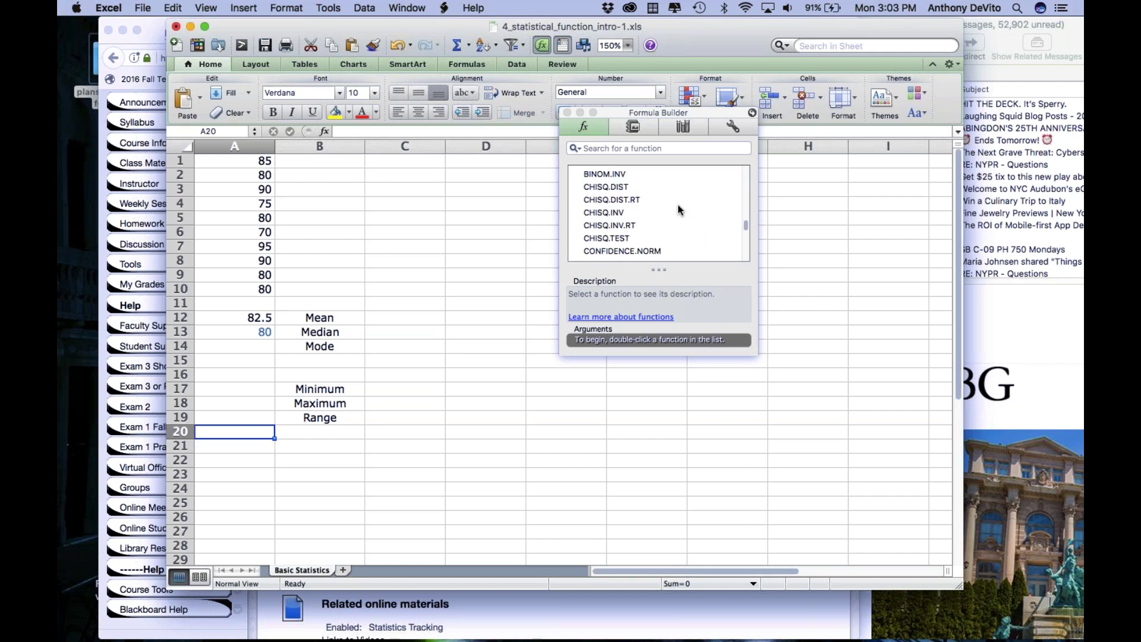
scroll(679, 209, "down", 1)
scroll(679, 209, "up", 5)
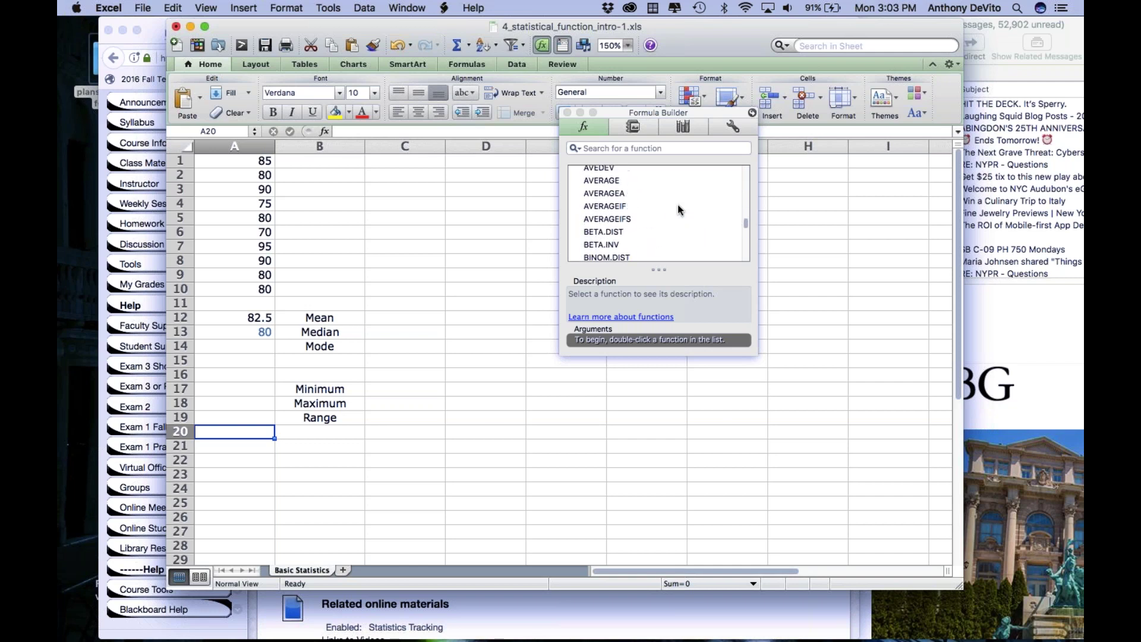
scroll(679, 209, "down", 1)
scroll(679, 209, "down", 8)
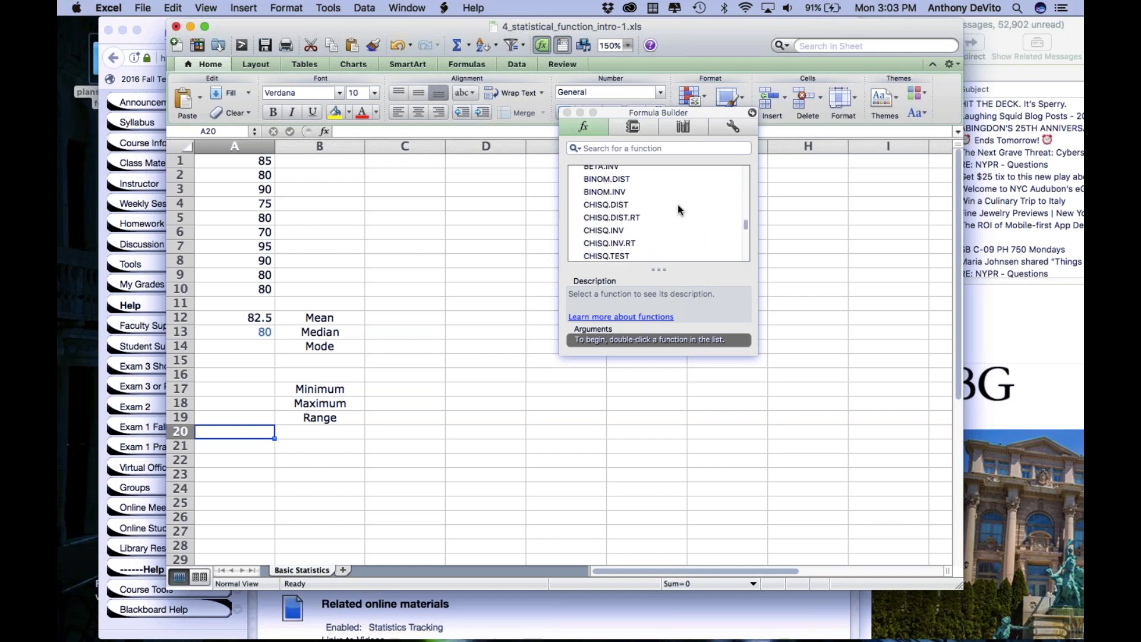
scroll(679, 209, "down", 8)
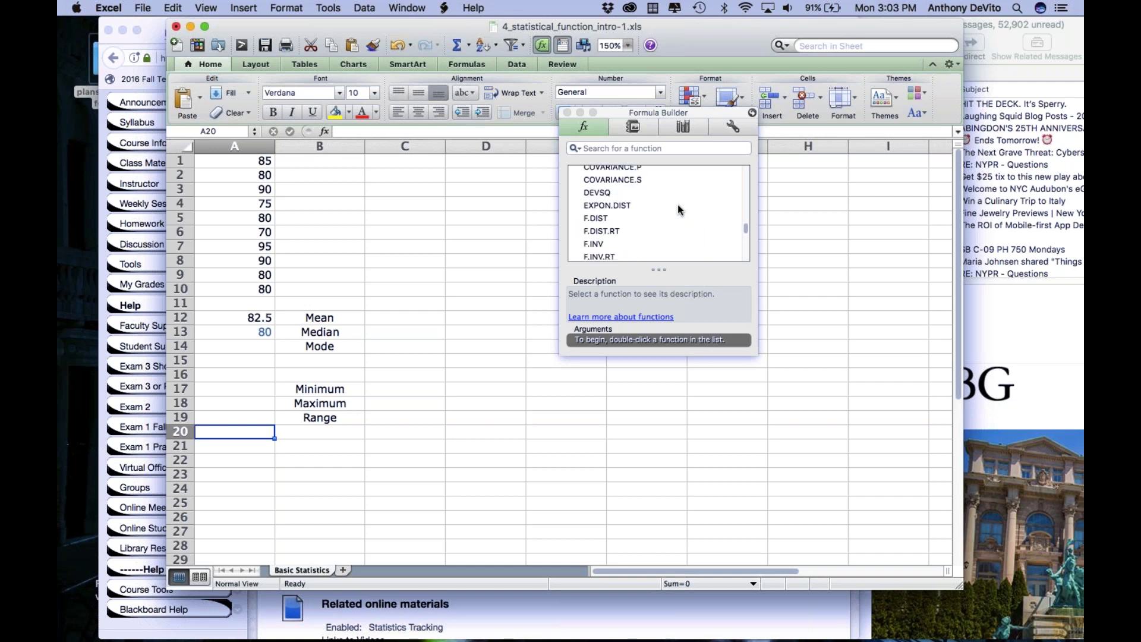
scroll(679, 209, "down", 1)
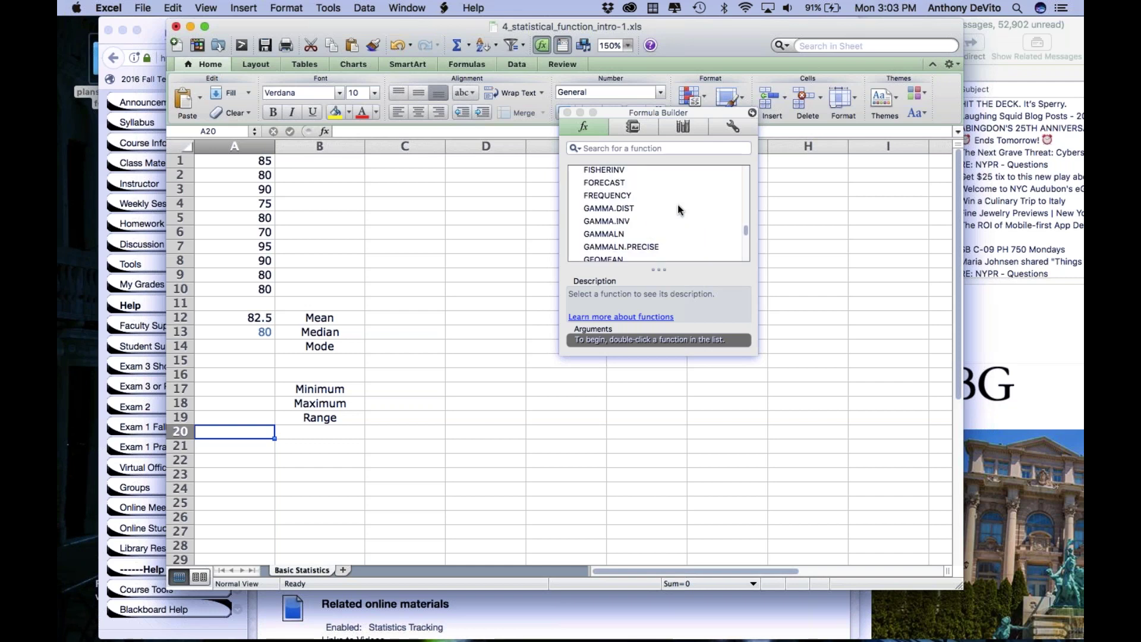
left_click(485, 289)
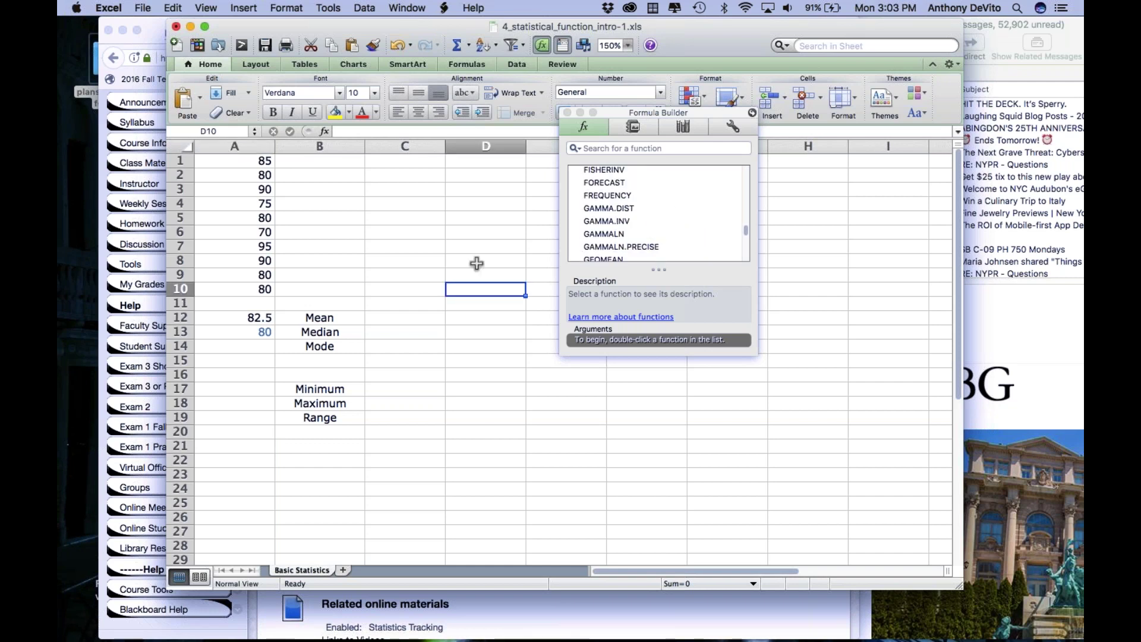
Close the 4_statistical_function_intro workbook without saving and dismiss the Formula Builder.
left_click(176, 27)
left_click(511, 120)
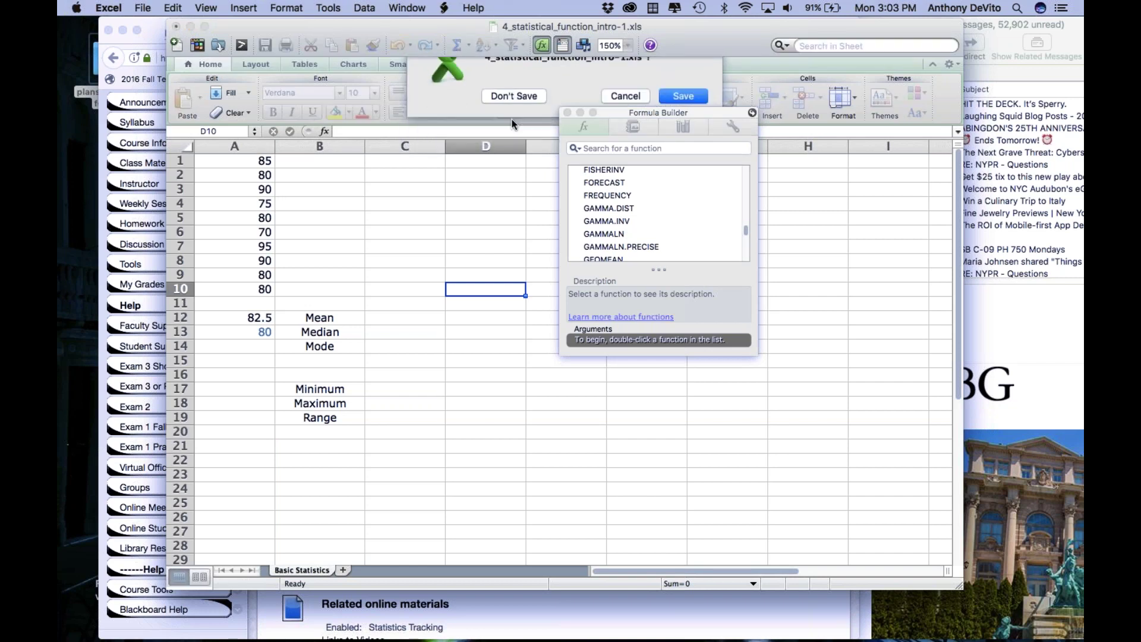
left_click(568, 113)
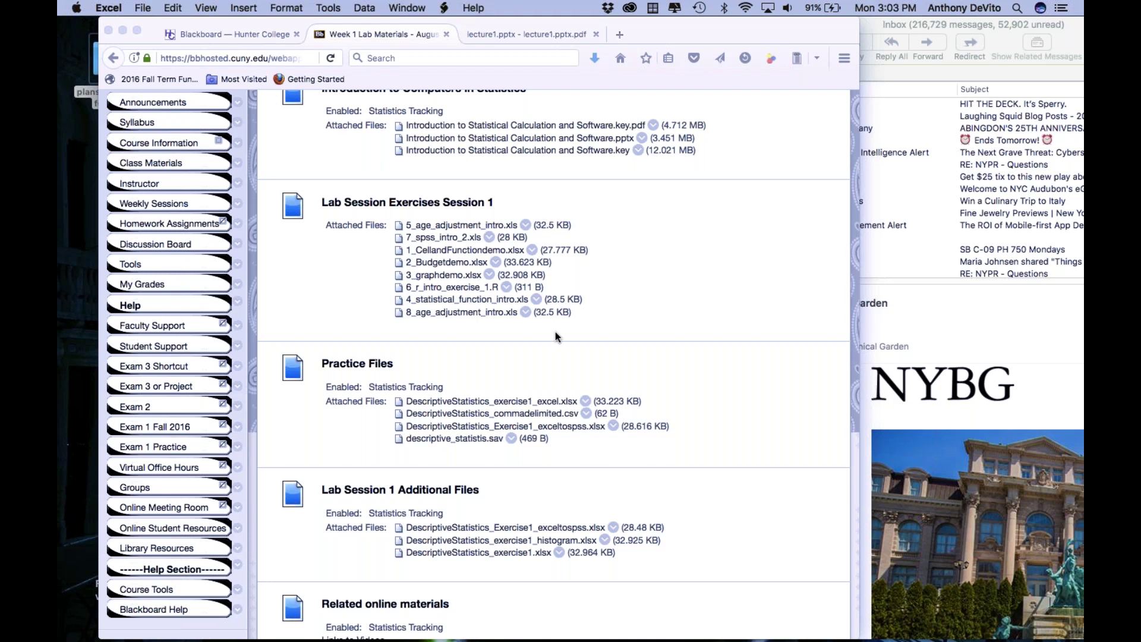
Look over the Practice Files and Lab Session 1 Additional Files on the Week 1 Lab Materials page in Firefox.
scroll(555, 427, "down", 2)
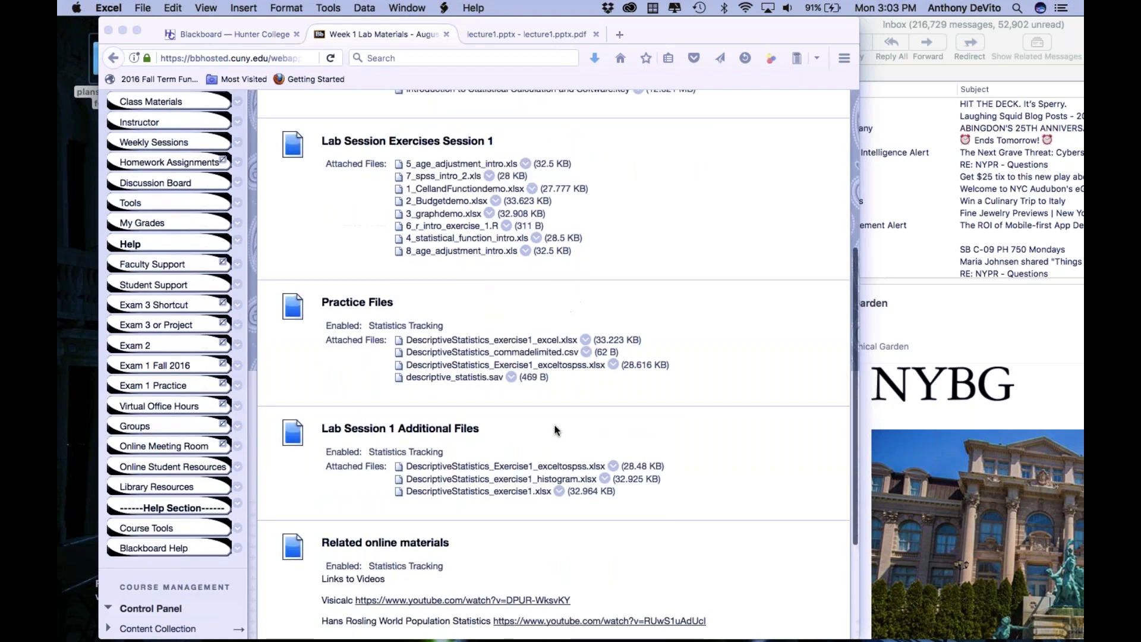
scroll(535, 380, "down", 2)
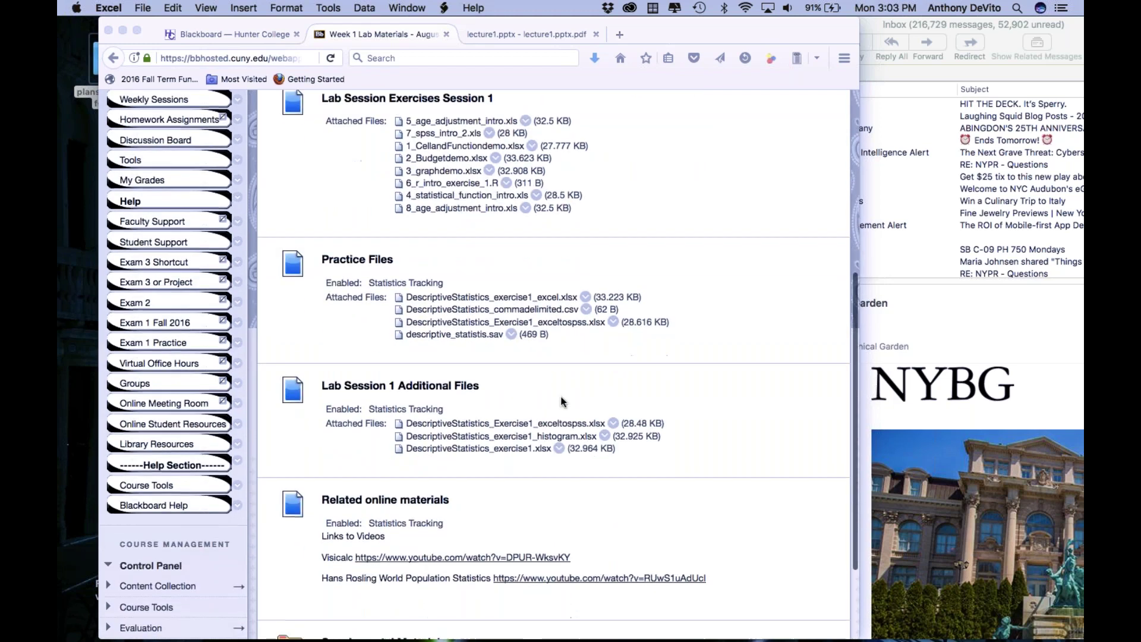
scroll(502, 344, "down", 3)
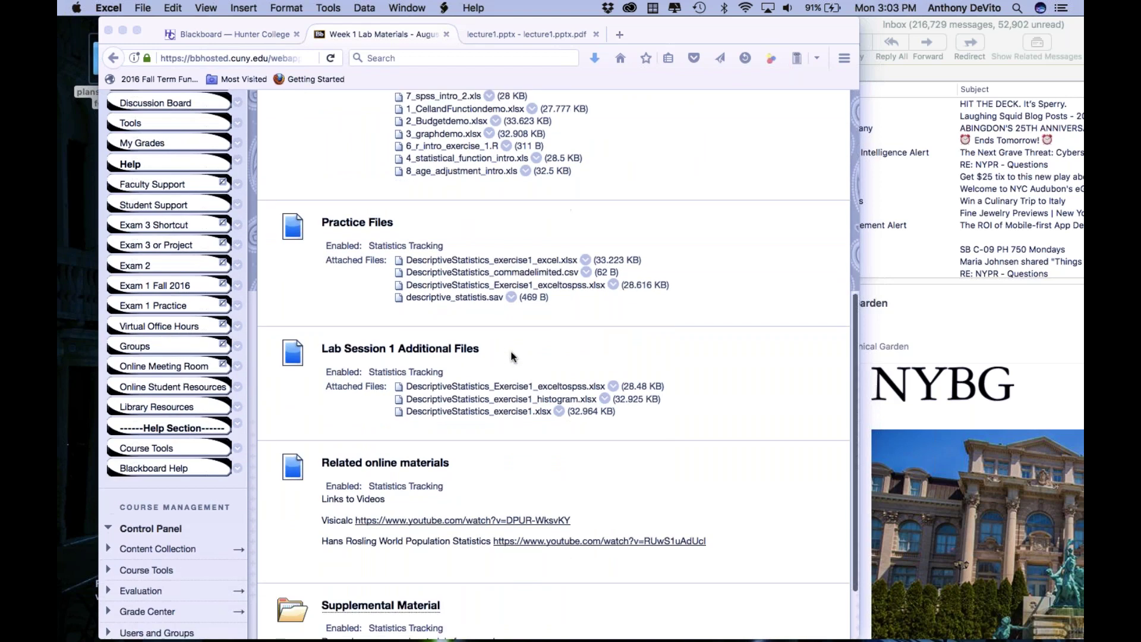
Open 3_graphdemo.xlsx from the Lab Session Exercises Session 1 files in Microsoft Excel.
scroll(511, 355, "down", 1)
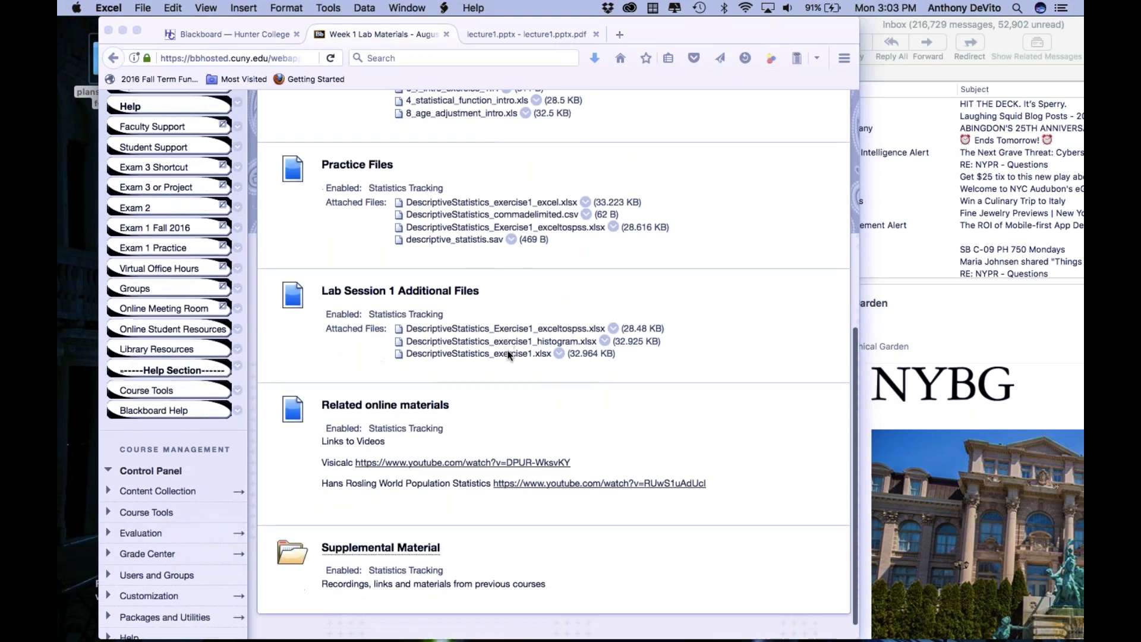
scroll(505, 351, "up", 4)
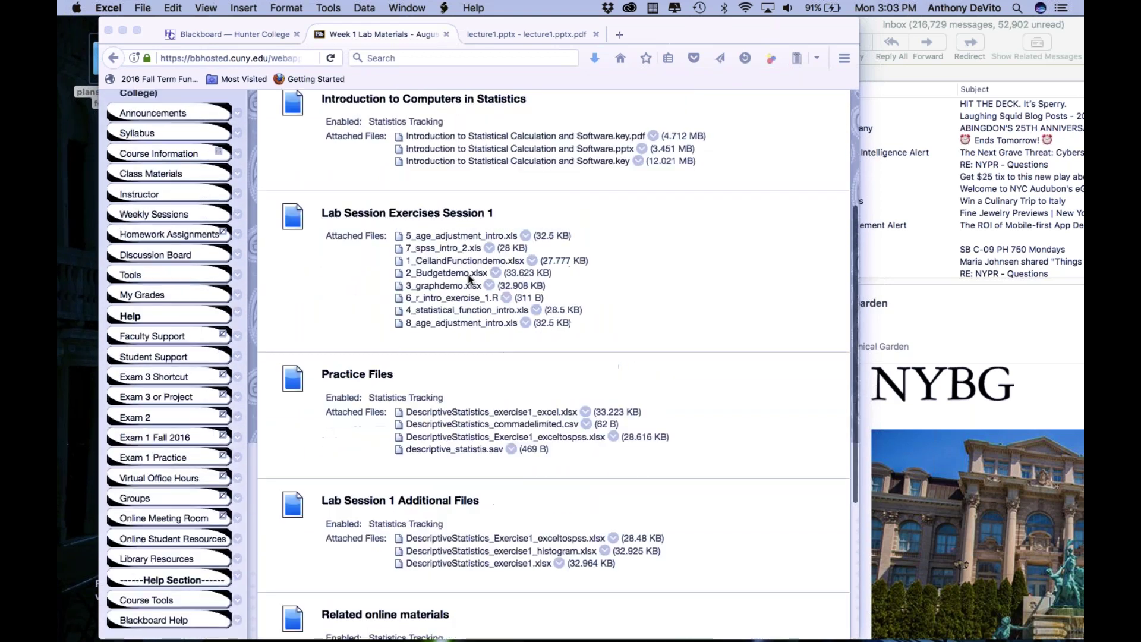
left_click(453, 303)
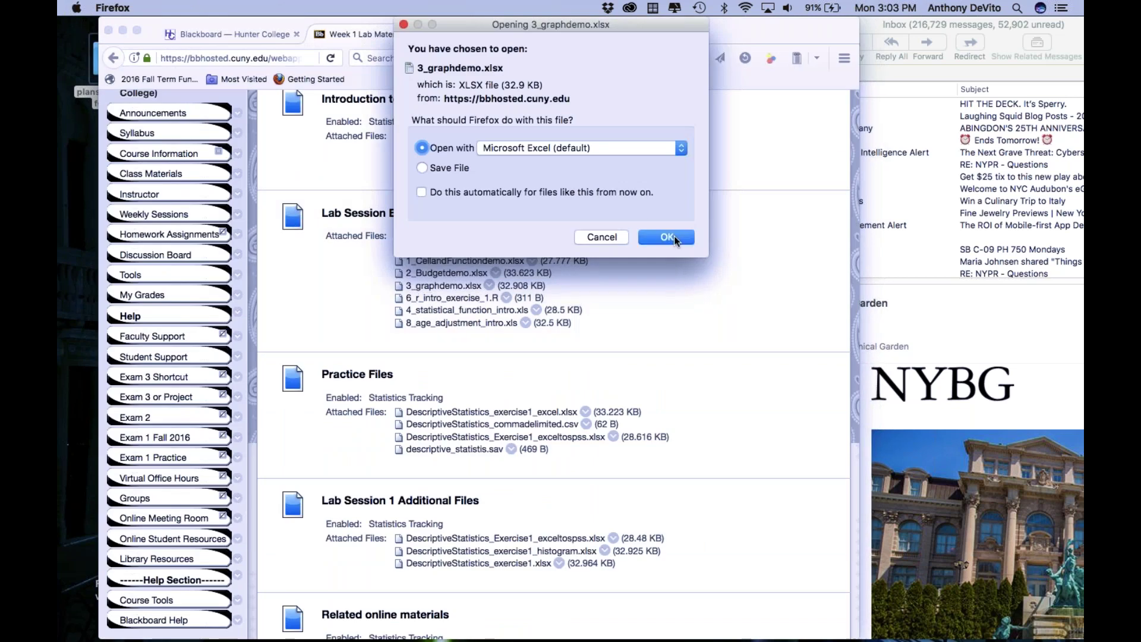
left_click(674, 236)
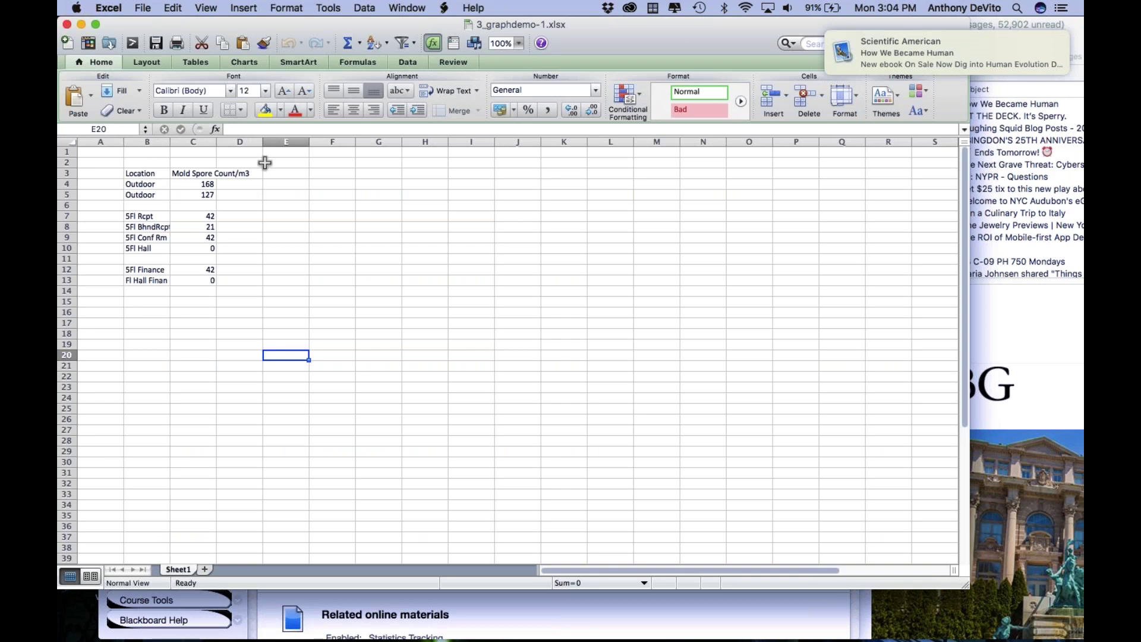
Examine the location labels in B3:B13 and the mold spore counts in C3:C13.
left_click(147, 171)
left_click_drag(147, 171, 159, 284)
left_click(198, 174)
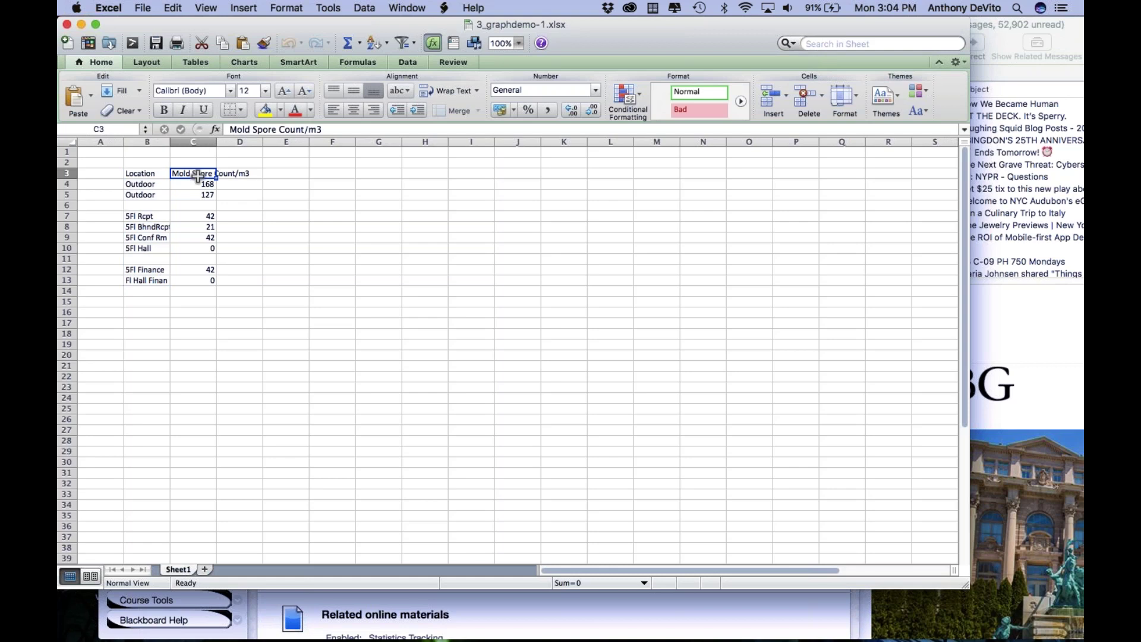
left_click_drag(197, 175, 209, 282)
left_click(279, 244)
Insert a 2-D clustered column chart from the location and mold spore data in B3:C13.
left_click(145, 173)
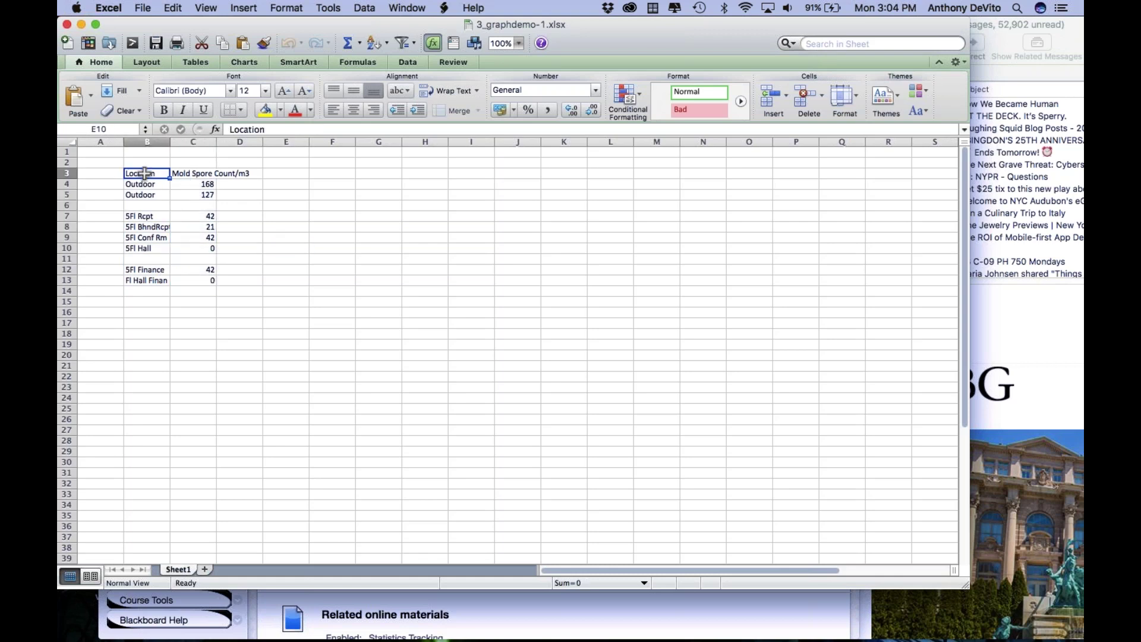
left_click_drag(145, 173, 195, 280)
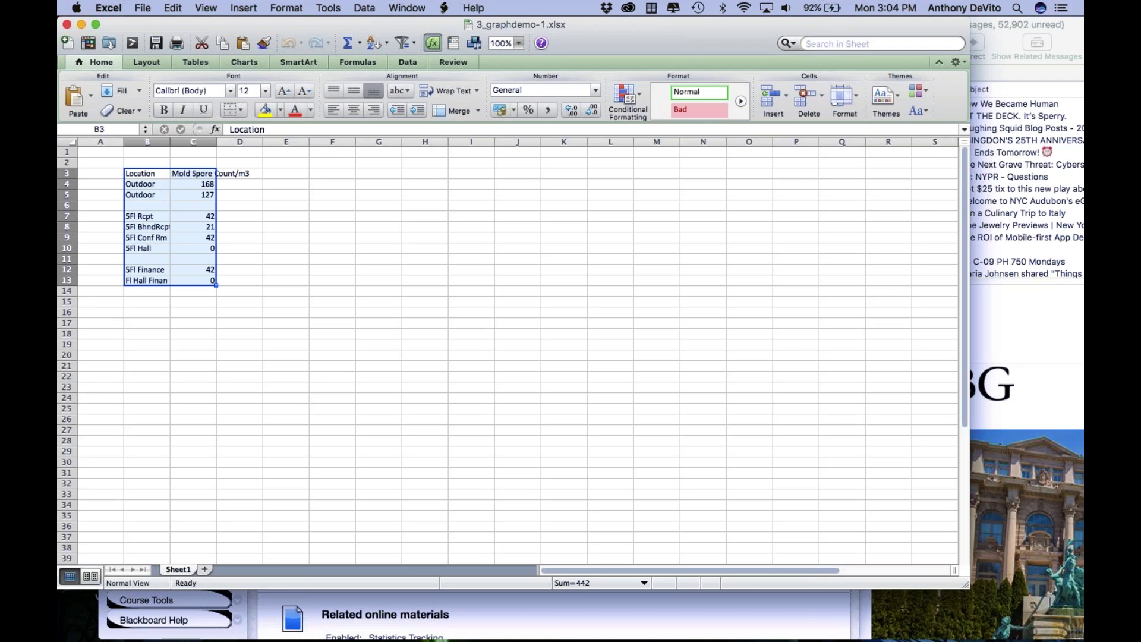
left_click(252, 63)
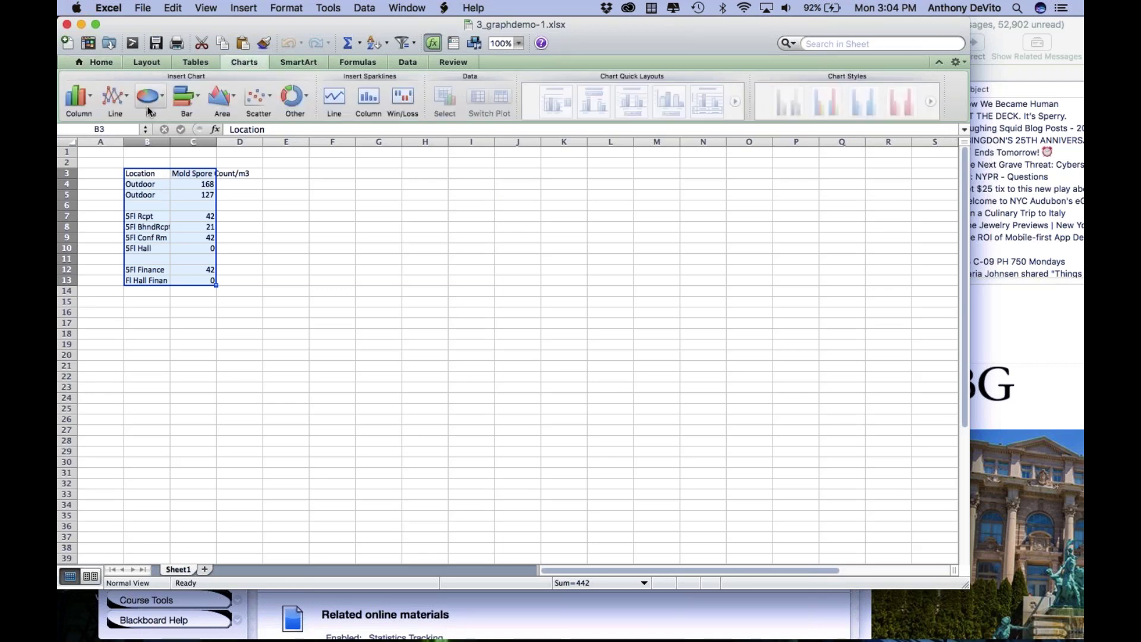
left_click(79, 103)
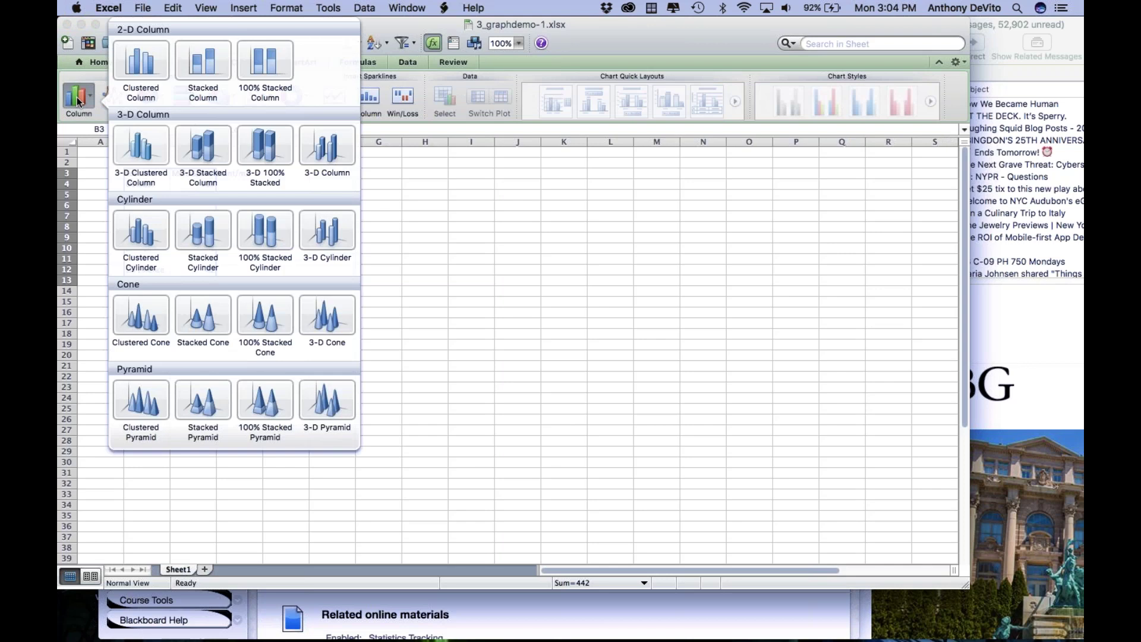
left_click(149, 65)
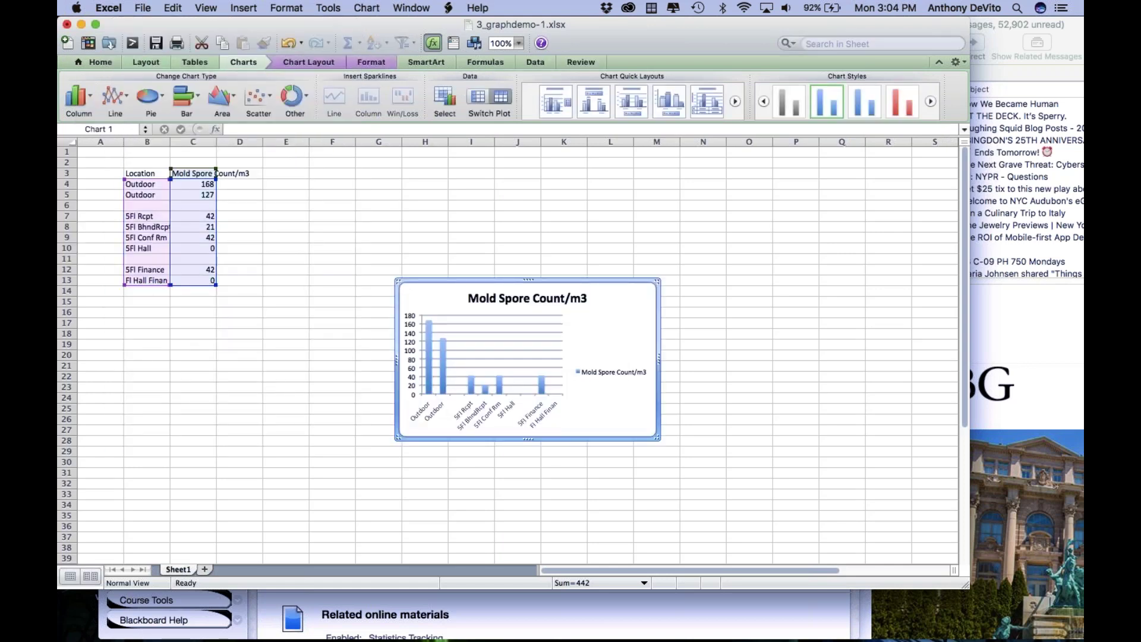
Move the mold spore chart beside the data table and enlarge it to span about columns E to Q and rows 3 to 28.
left_click_drag(429, 289, 296, 177)
left_click_drag(526, 322, 849, 444)
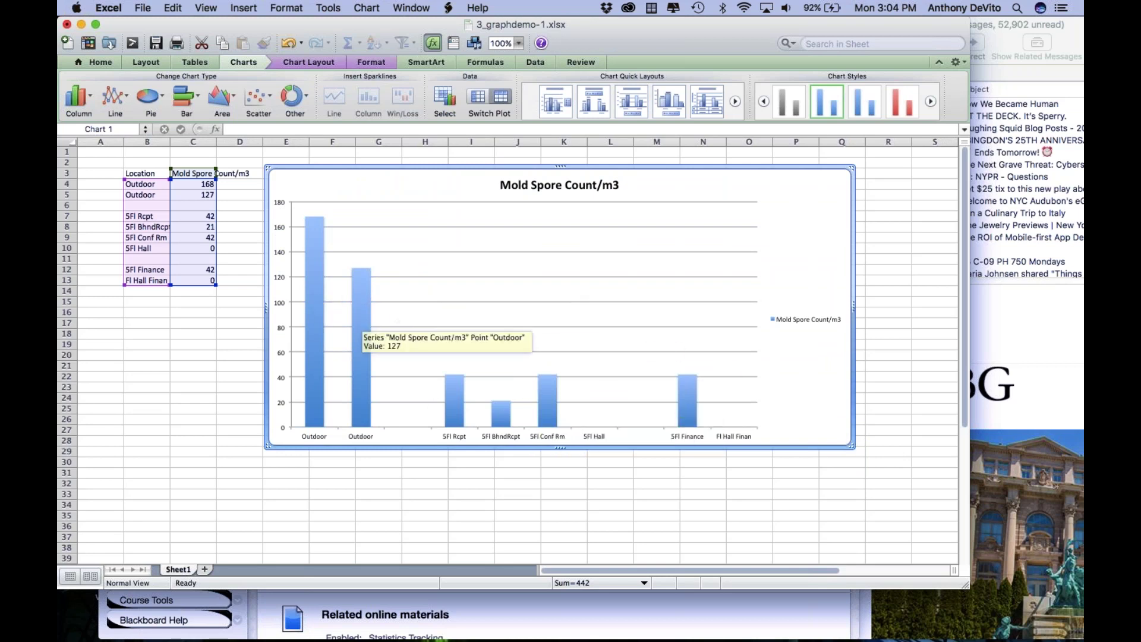
mouse_move(367, 306)
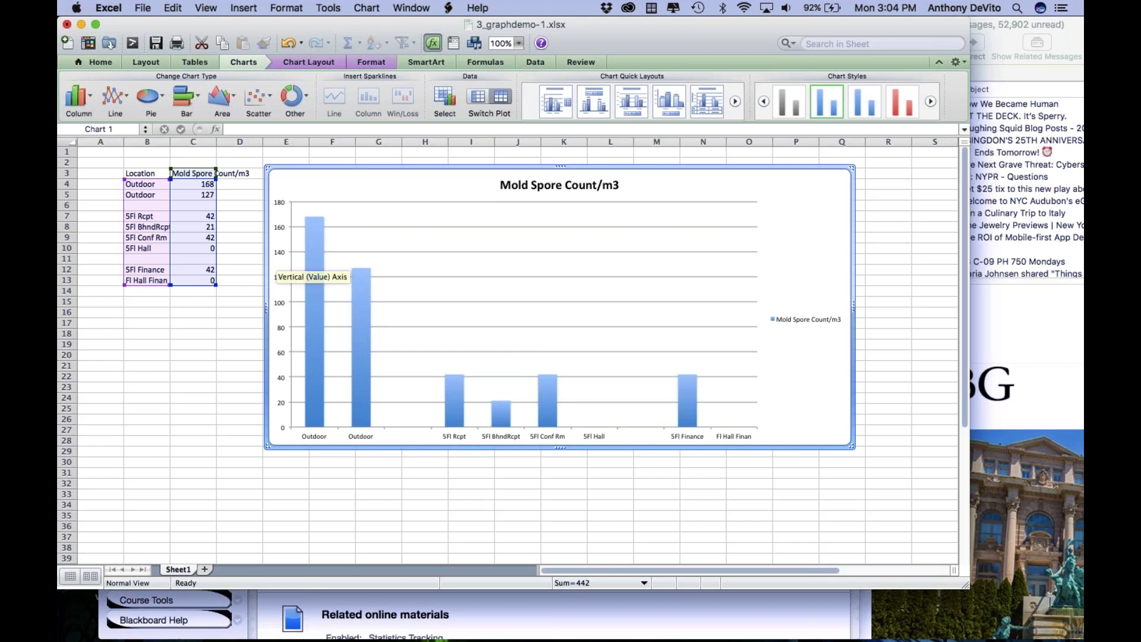
Deselect the chart and close the 3_graphdemo workbook without saving.
left_click(183, 423)
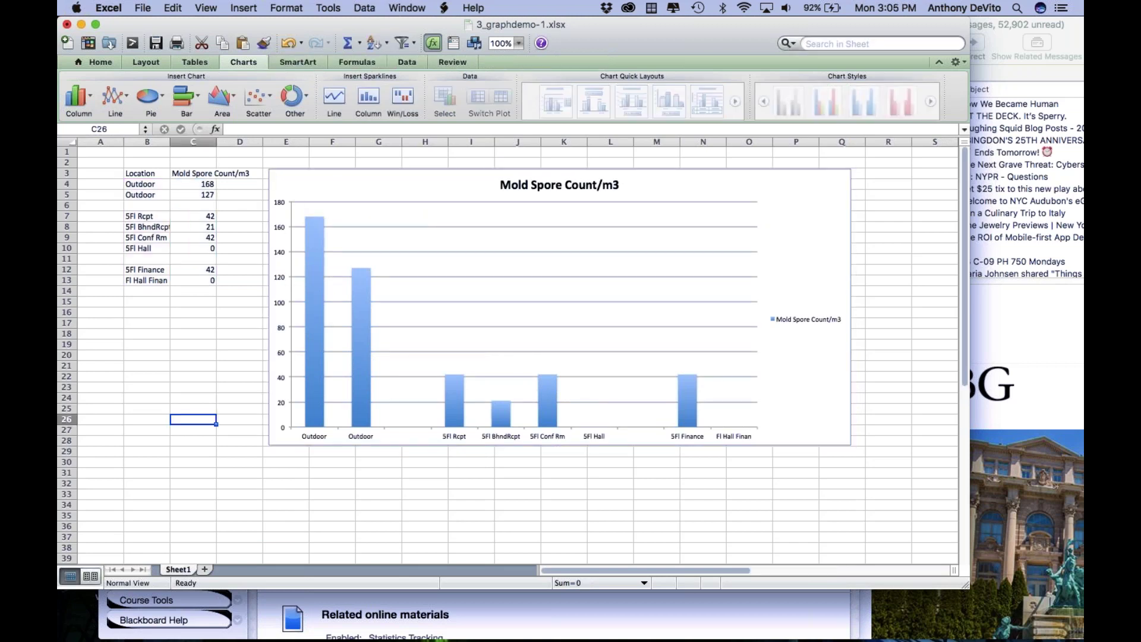
left_click(66, 25)
left_click(461, 119)
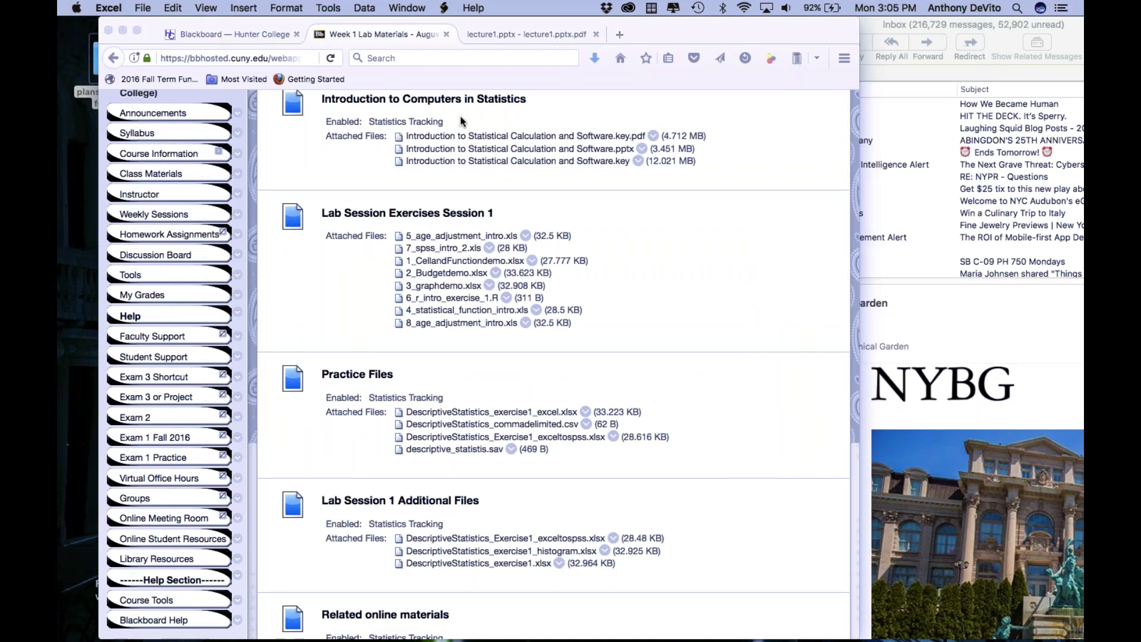
Launch SPSS Statistics and dismiss its welcome dialog to reach the empty Data Editor.
scroll(582, 440, "down", 5)
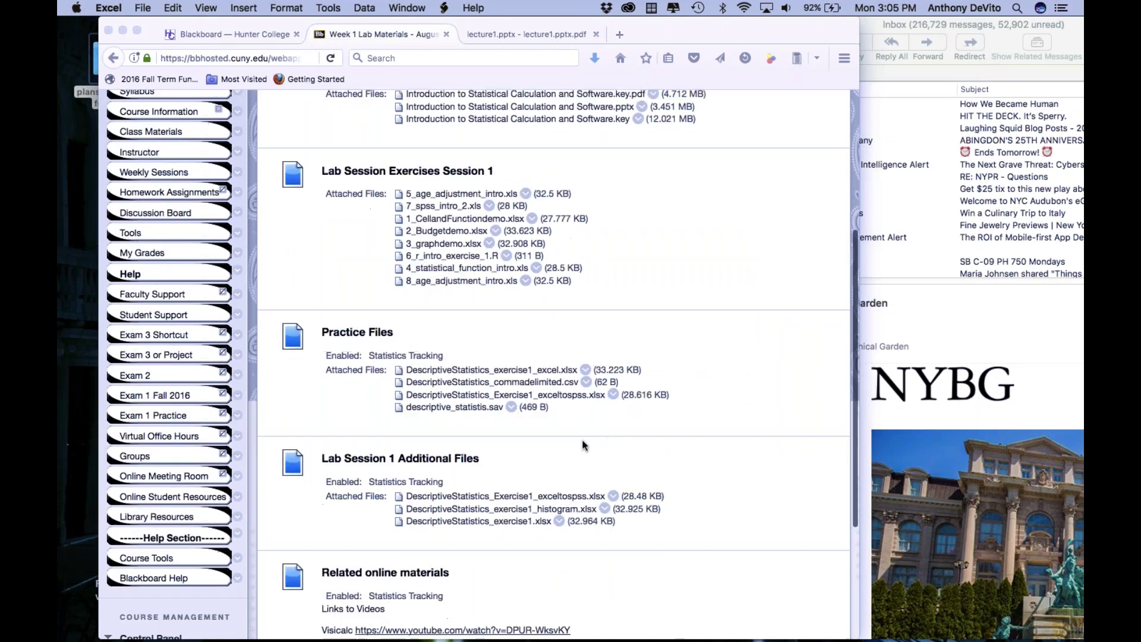
mouse_move(585, 633)
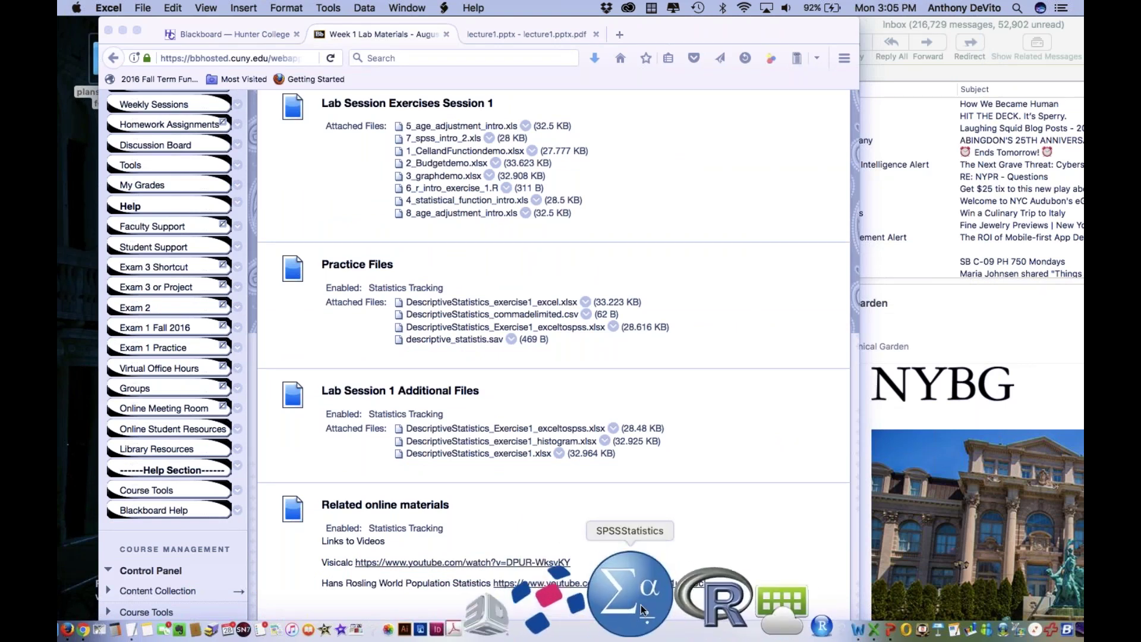
left_click(641, 609)
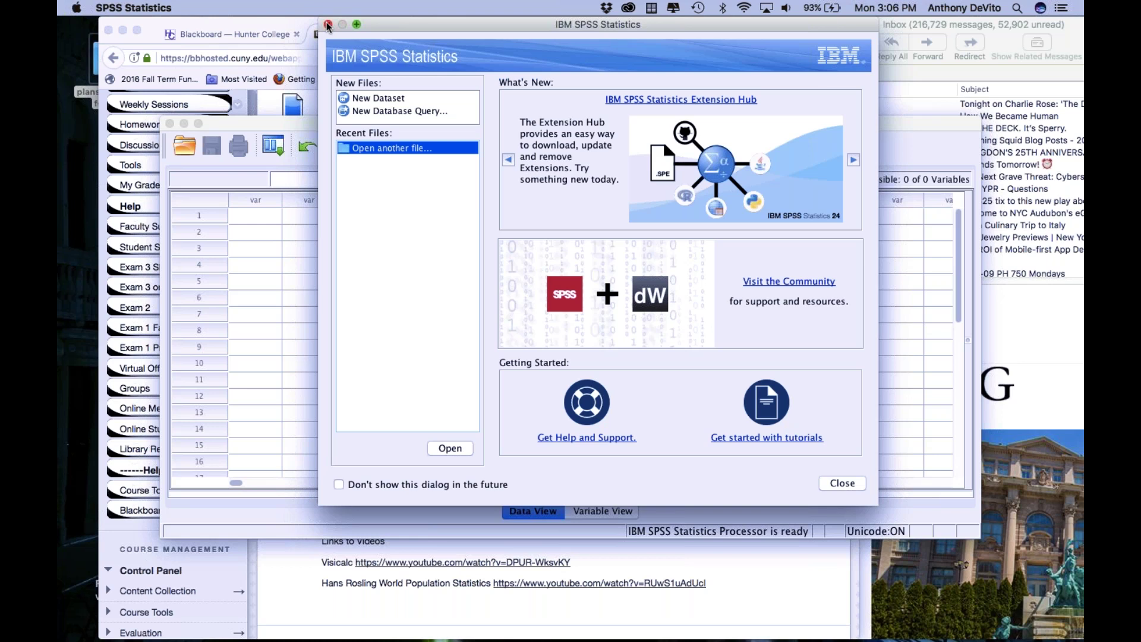
left_click_drag(444, 23, 484, 19)
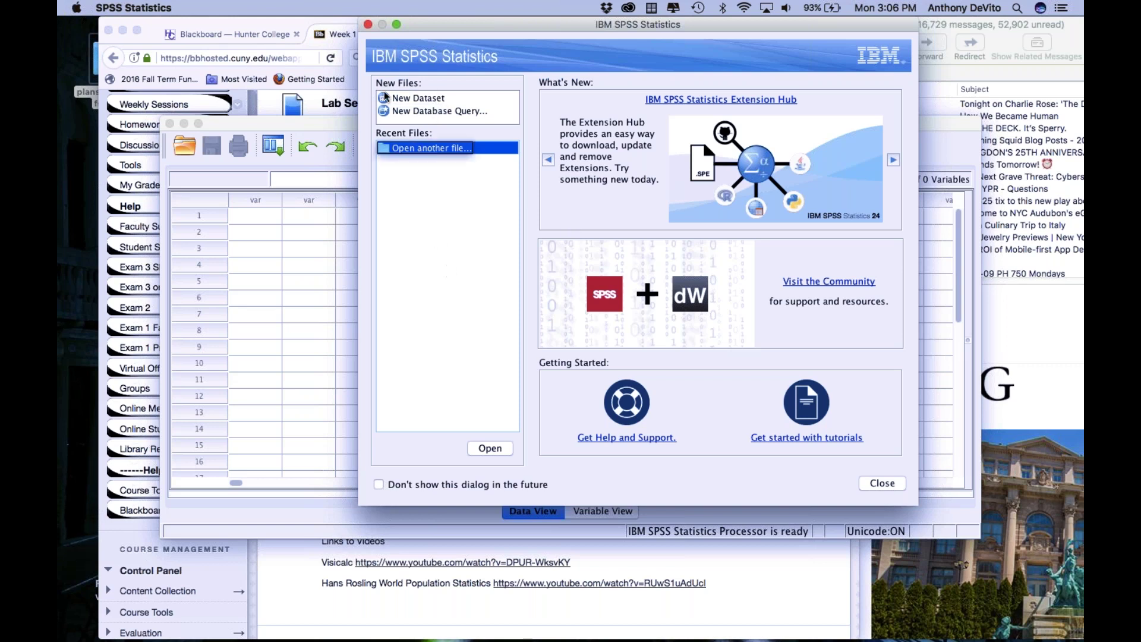
left_click(367, 25)
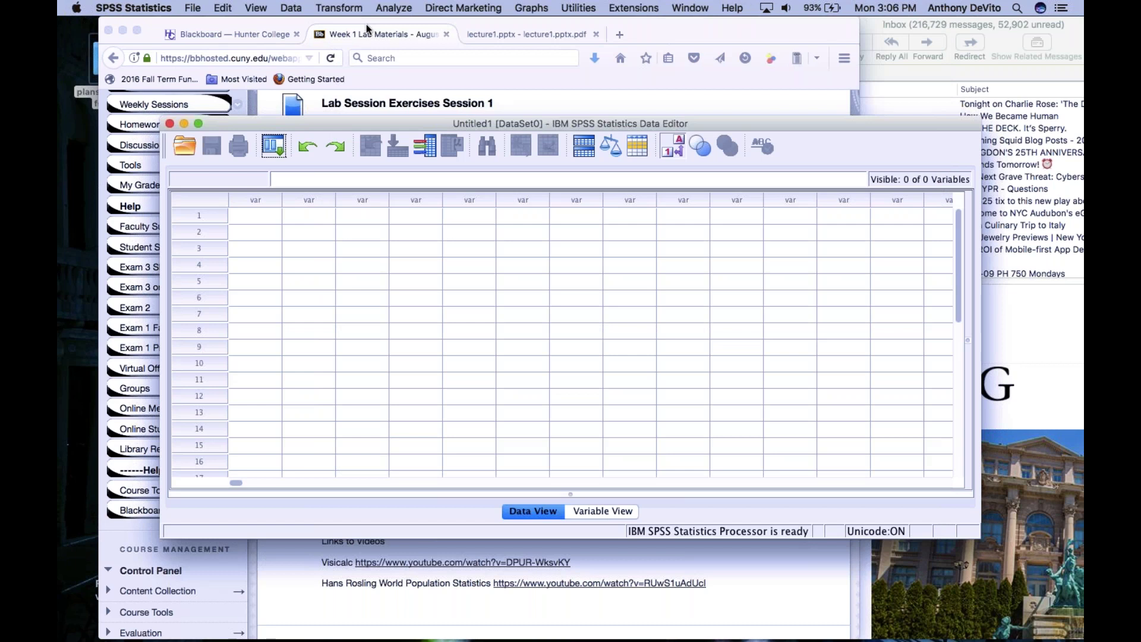
Reposition and enlarge the Data Editor window, looking over the commands for creating and opening files.
left_click_drag(249, 120, 171, 22)
left_click(192, 8)
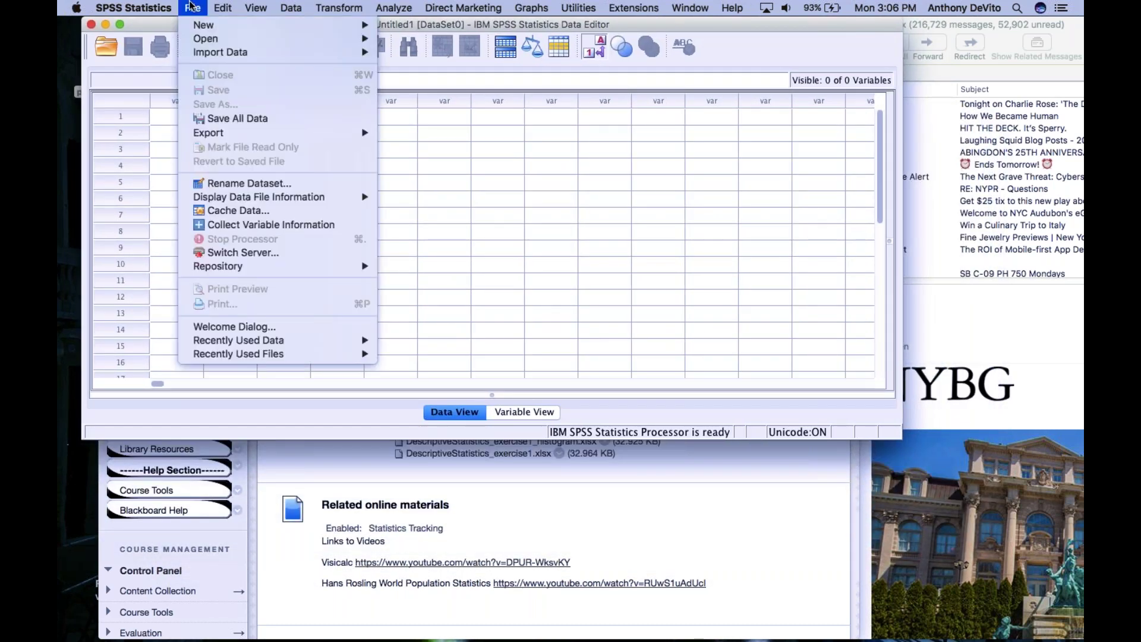
mouse_move(207, 27)
mouse_move(208, 39)
left_click(496, 167)
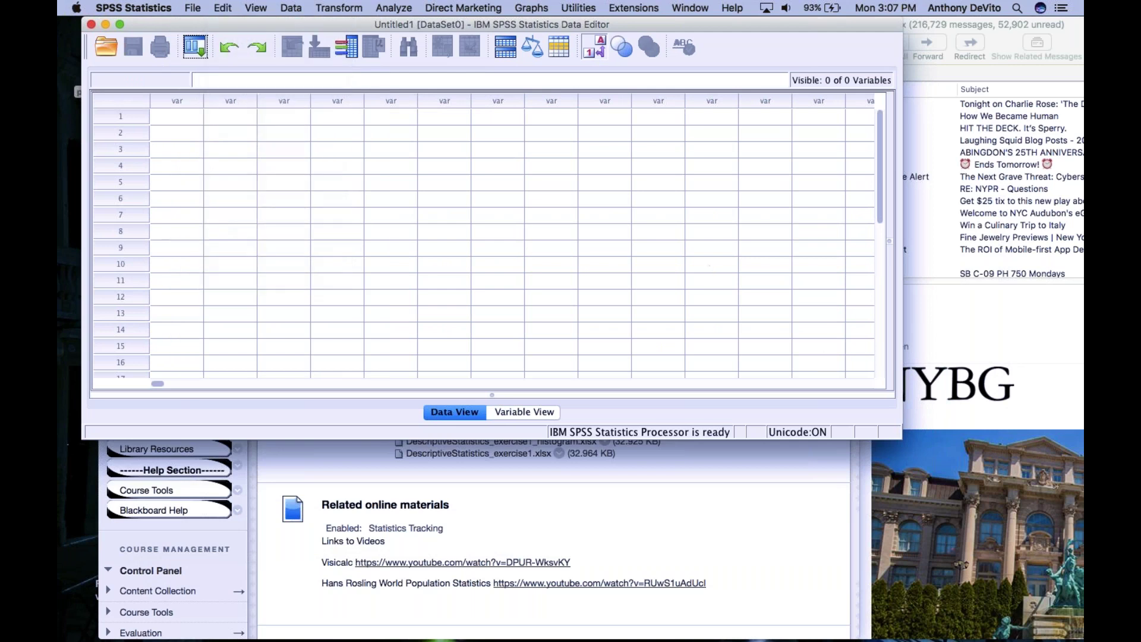
left_click_drag(898, 427, 959, 607)
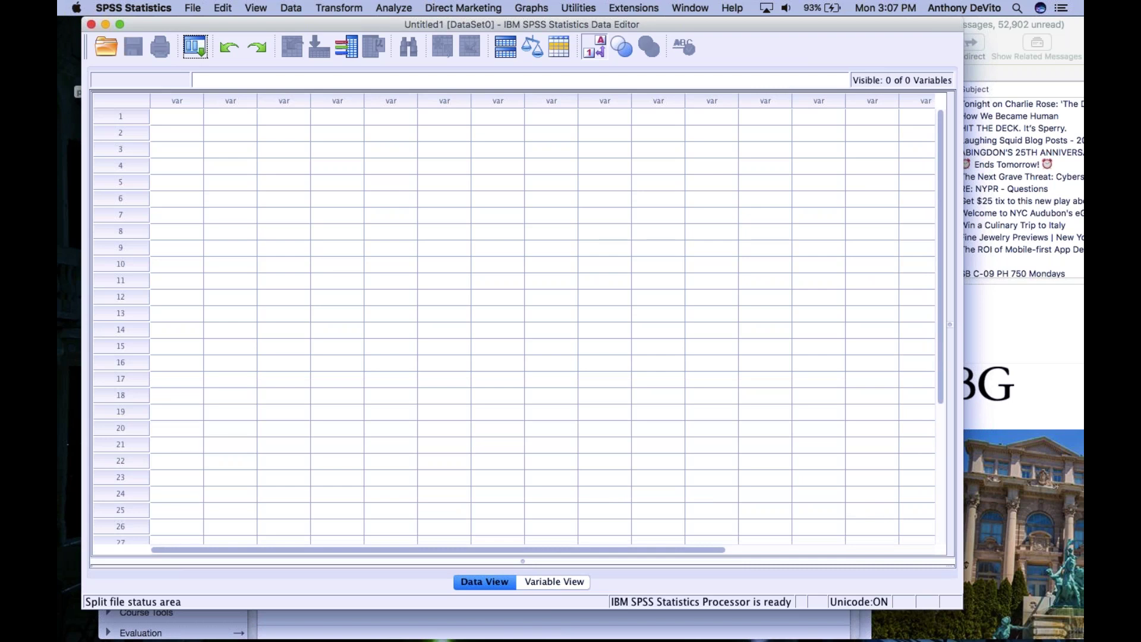
Look over the Data View grid's variable columns by highlighting the first five one at a time.
left_click(295, 164)
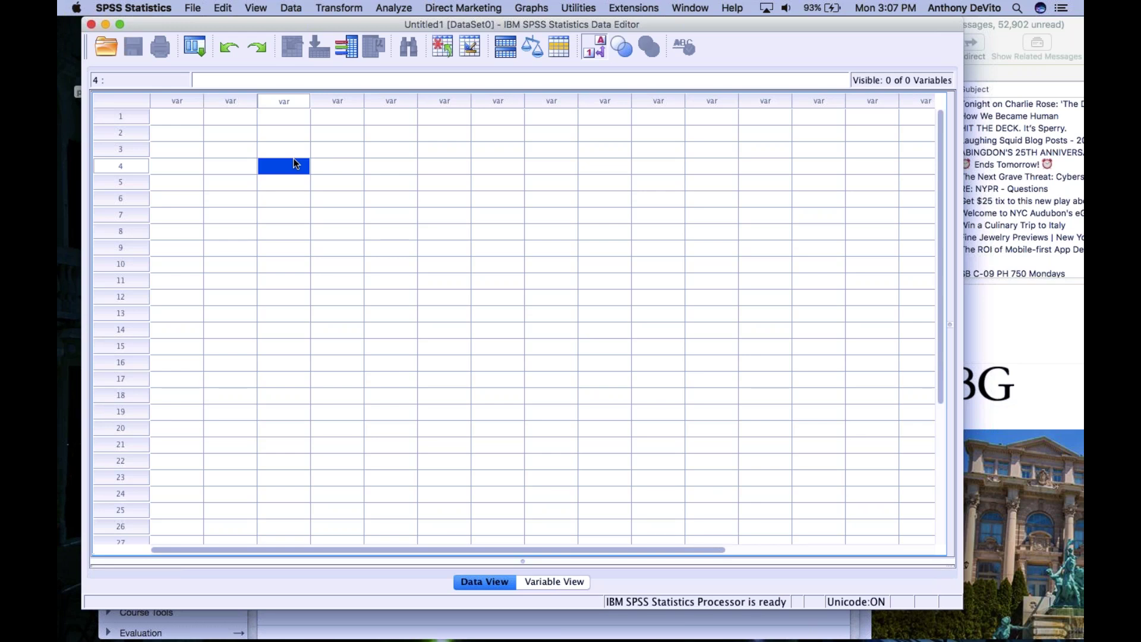
left_click(183, 101)
left_click(224, 103)
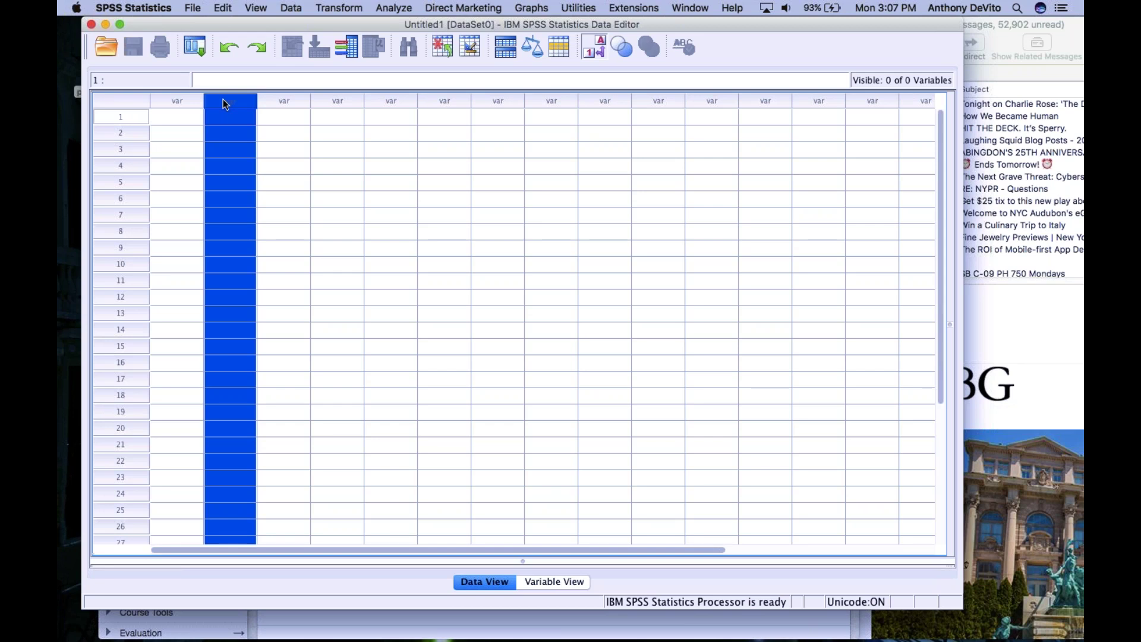
left_click(180, 101)
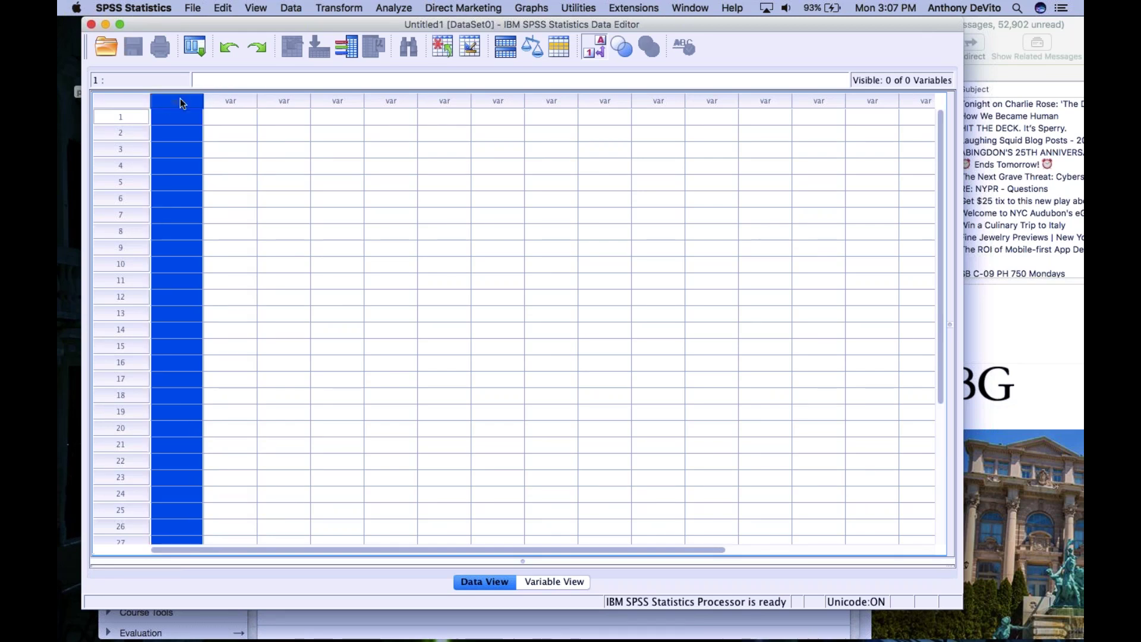
left_click(226, 99)
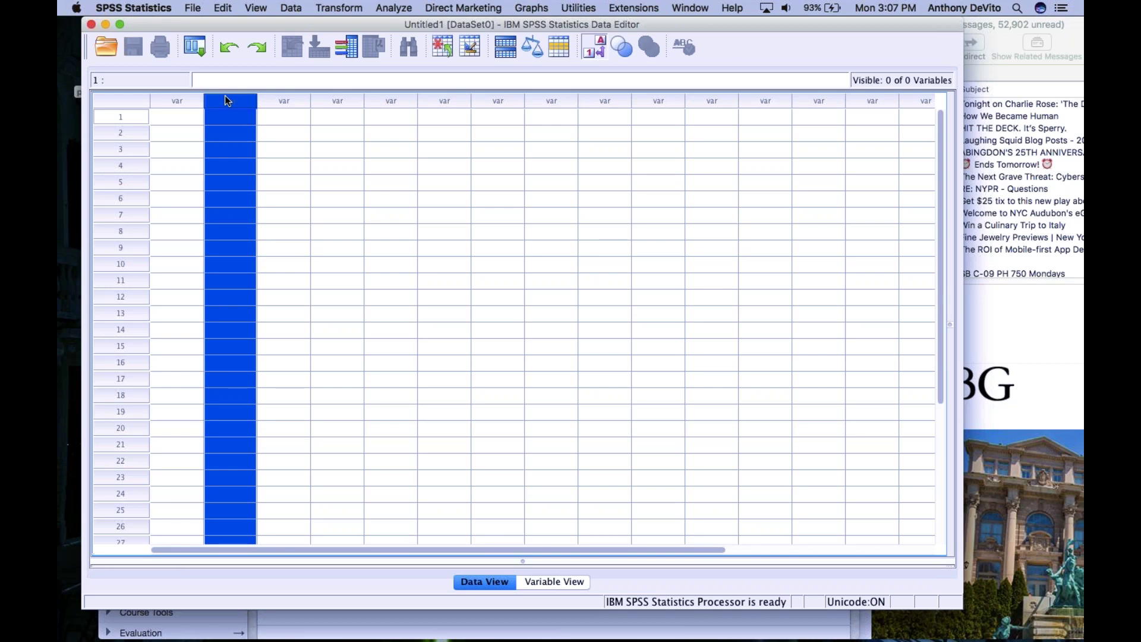
left_click(284, 98)
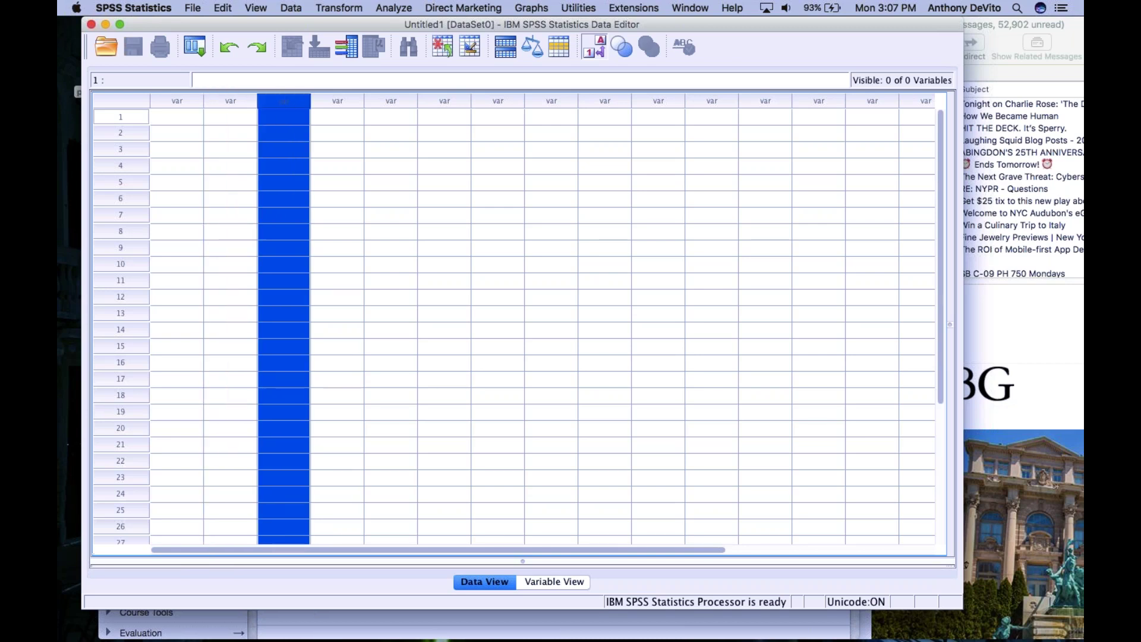
left_click(330, 103)
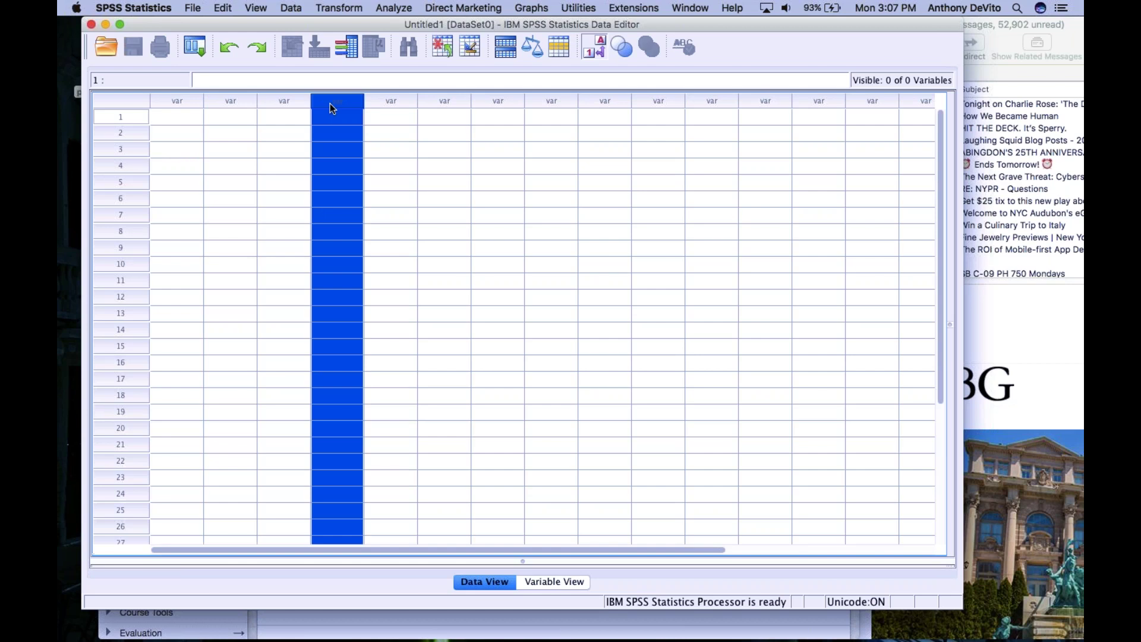
left_click(395, 98)
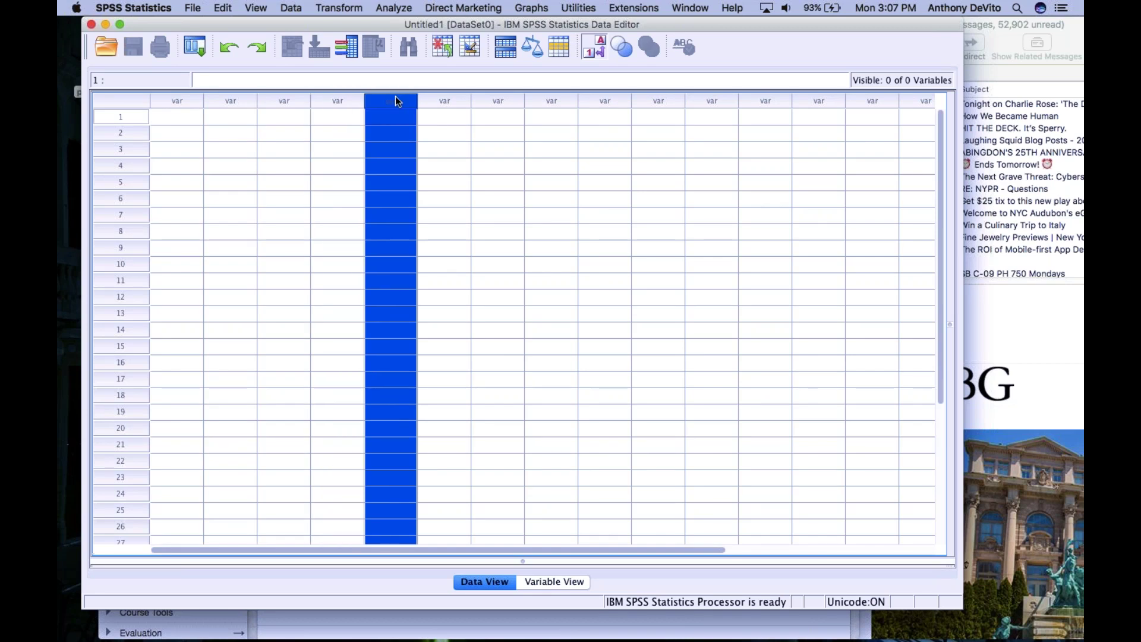
Look over the case rows of the Data View grid by highlighting several between rows 1 and 10.
left_click(130, 121)
left_click(131, 133)
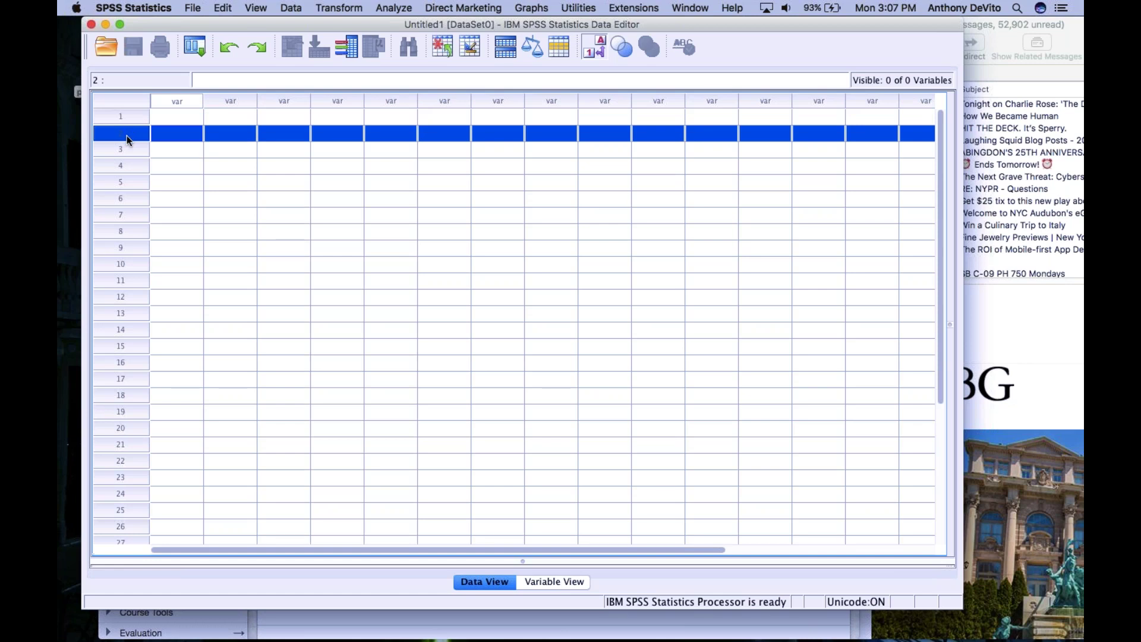
left_click(124, 151)
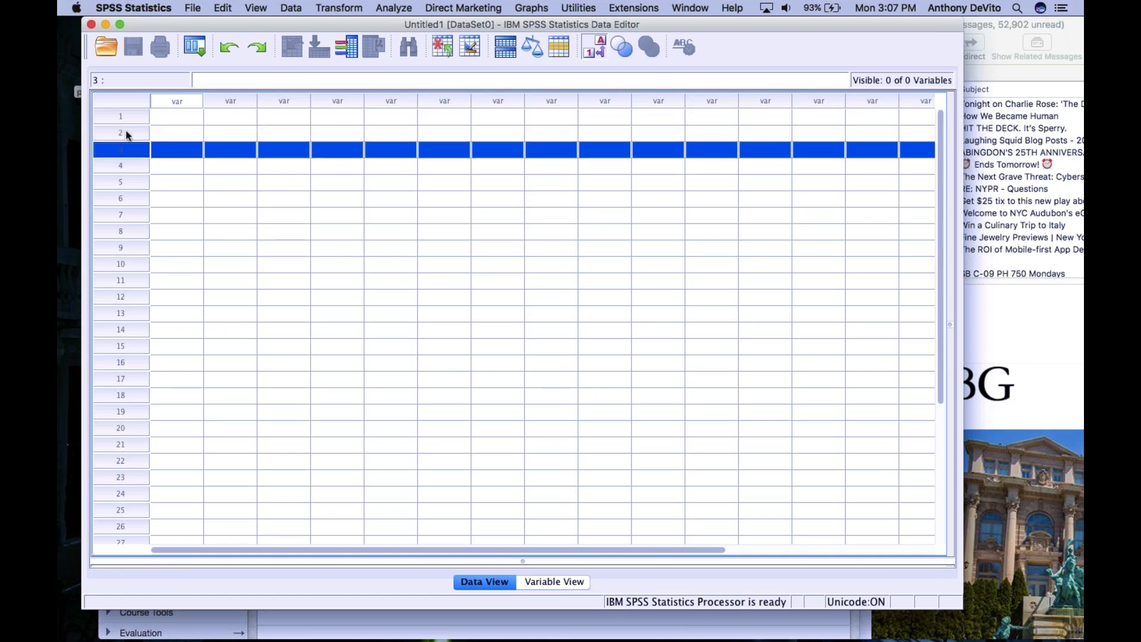
left_click(124, 134)
left_click(124, 184)
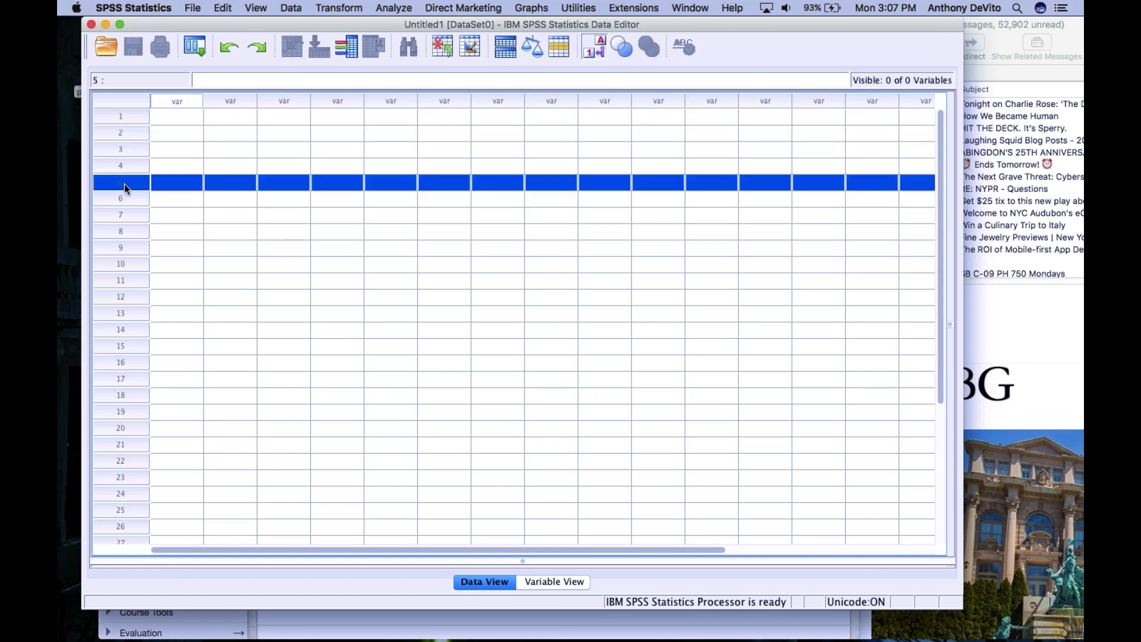
left_click(123, 265)
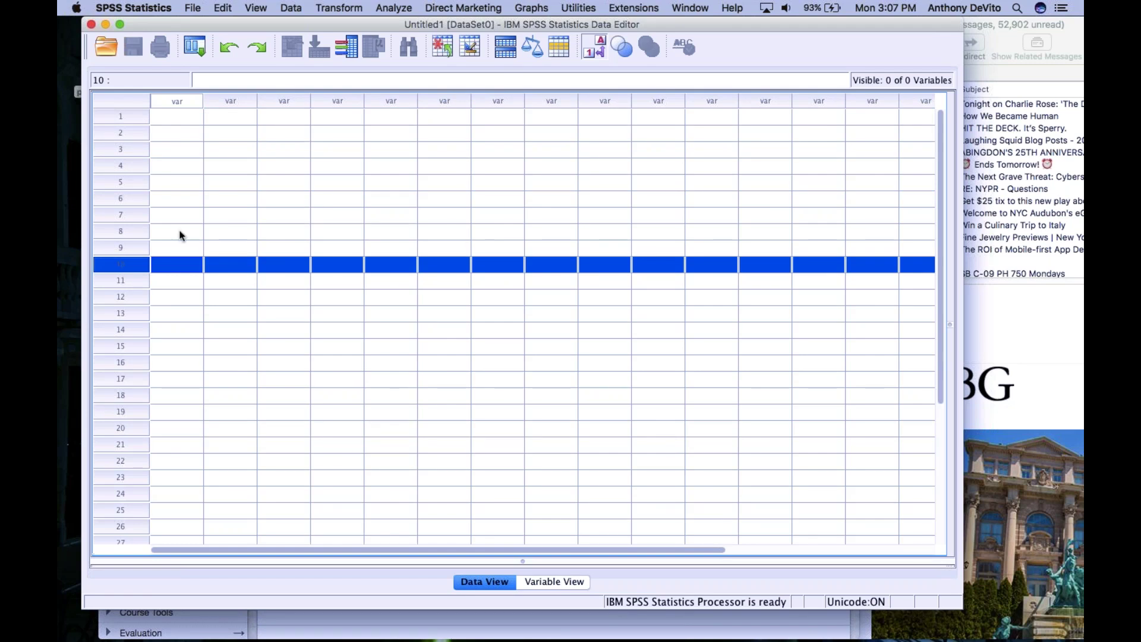
Minimize the Data Editor, switch to Firefox and download descriptive_statistis.sav from the Practice Files section.
left_click(106, 25)
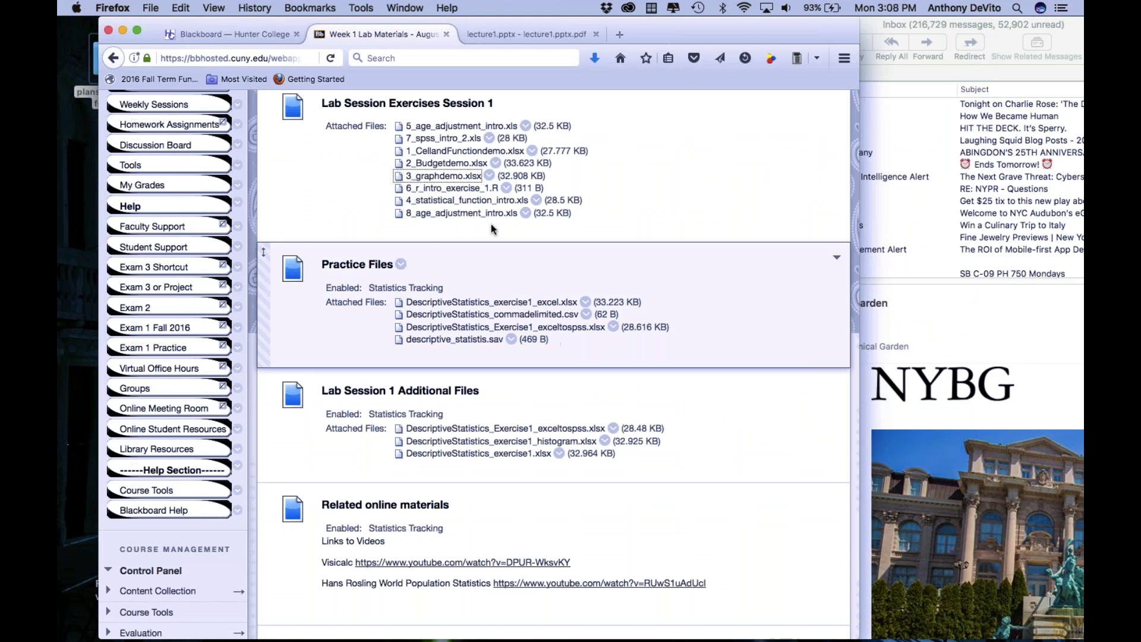
scroll(553, 297, "down", 3)
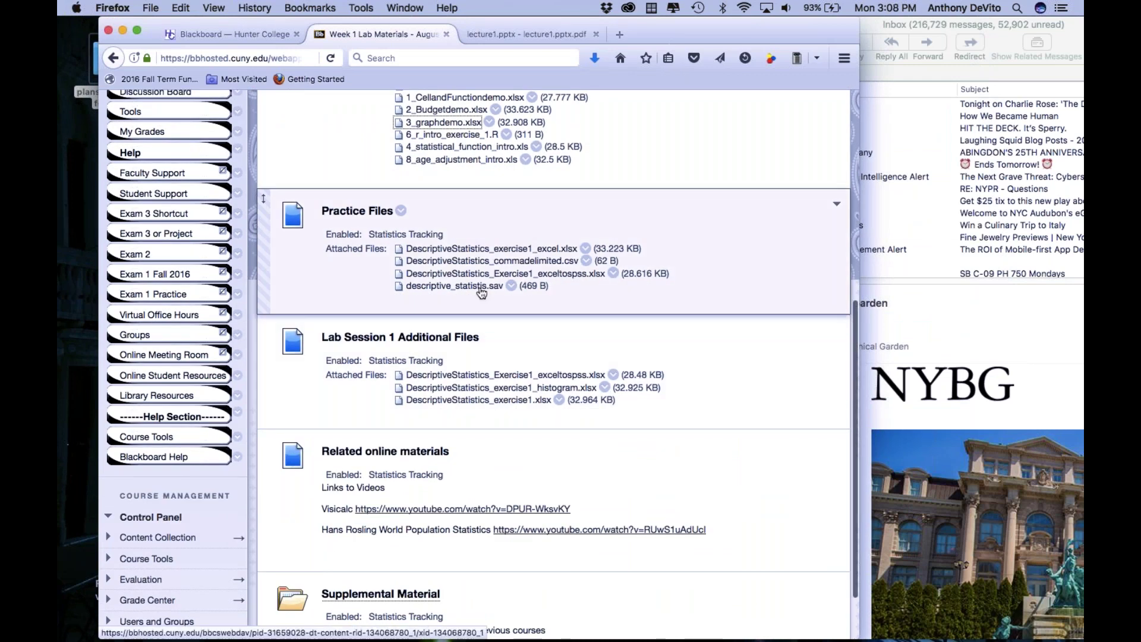
left_click(477, 287)
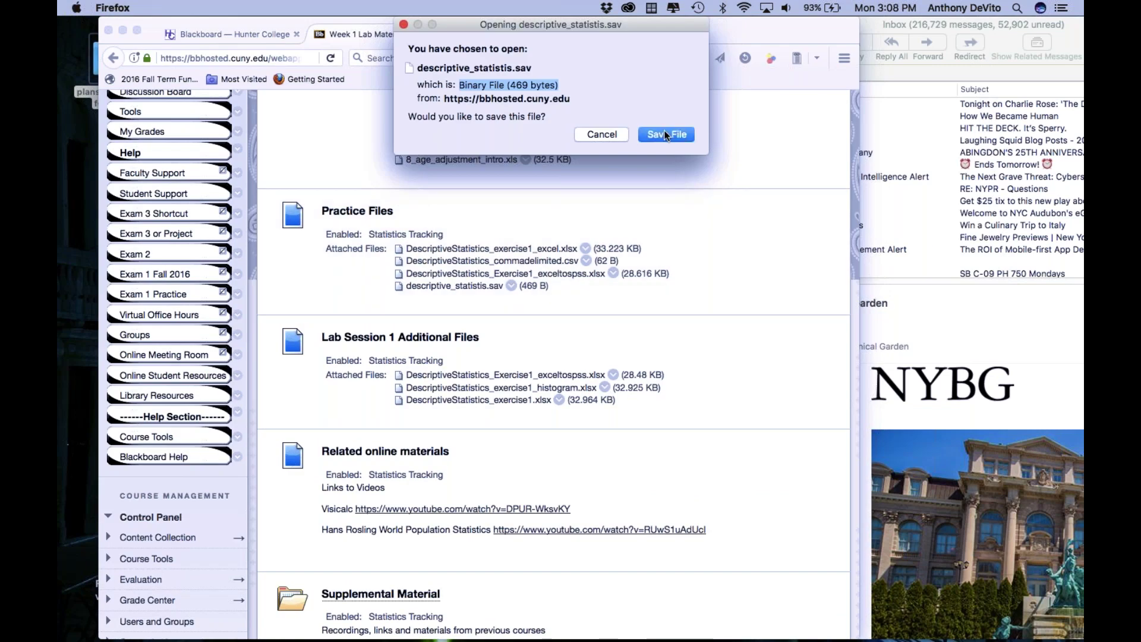
left_click(665, 133)
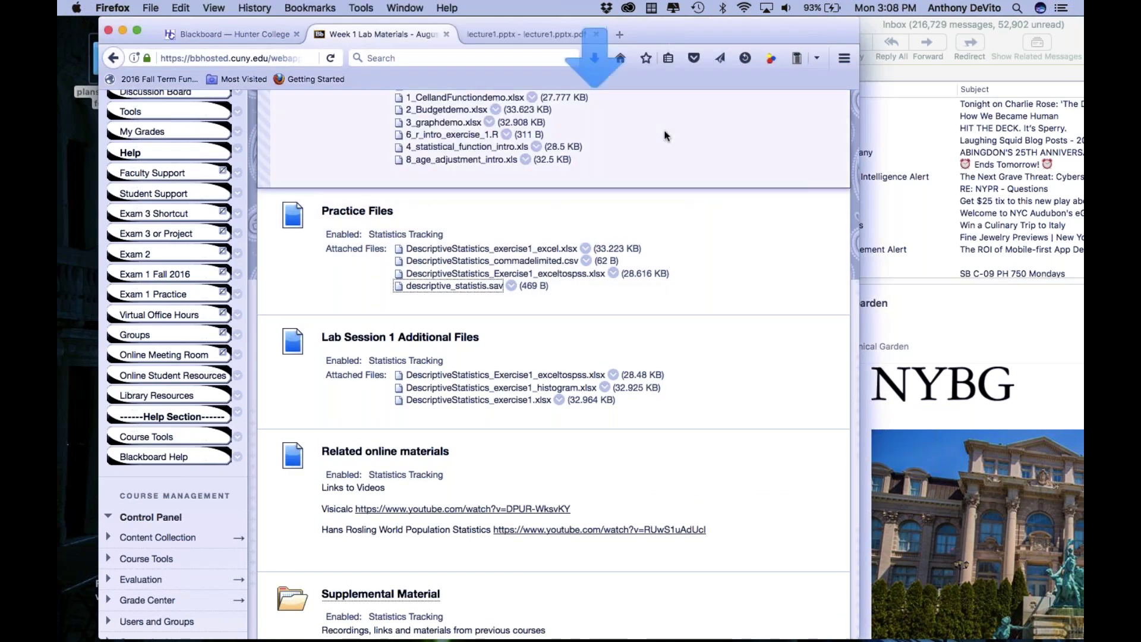
Move the Mail window off the desktop area and place the downloaded descriptive_statistis.sav on the desktop.
left_click(594, 59)
left_click_drag(304, 95, 931, 482)
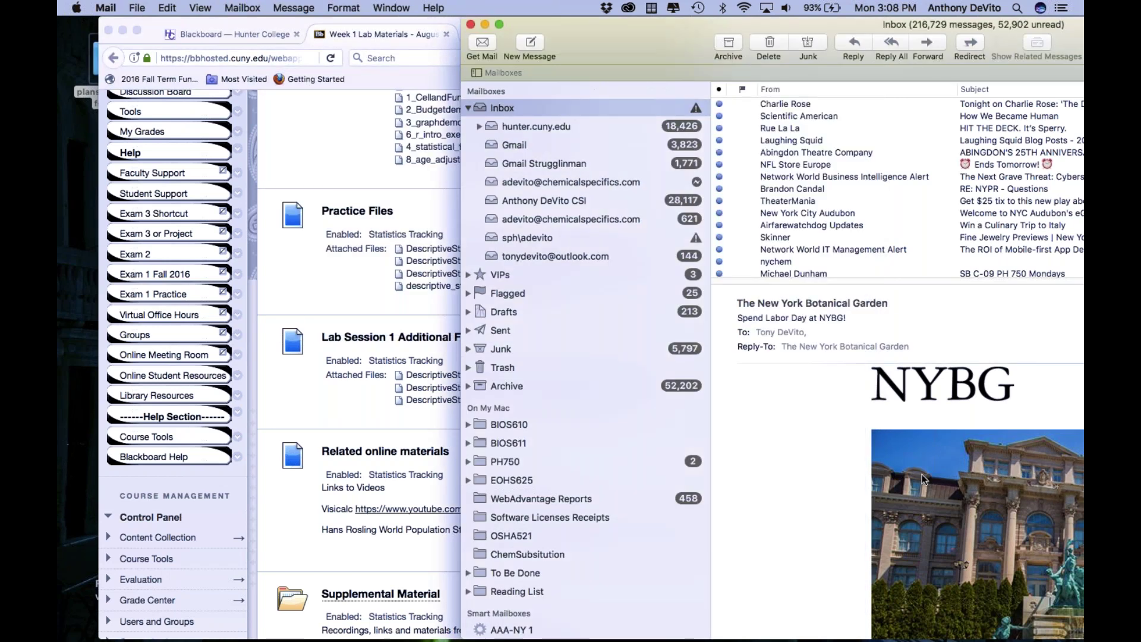
left_click_drag(591, 39, 476, 381)
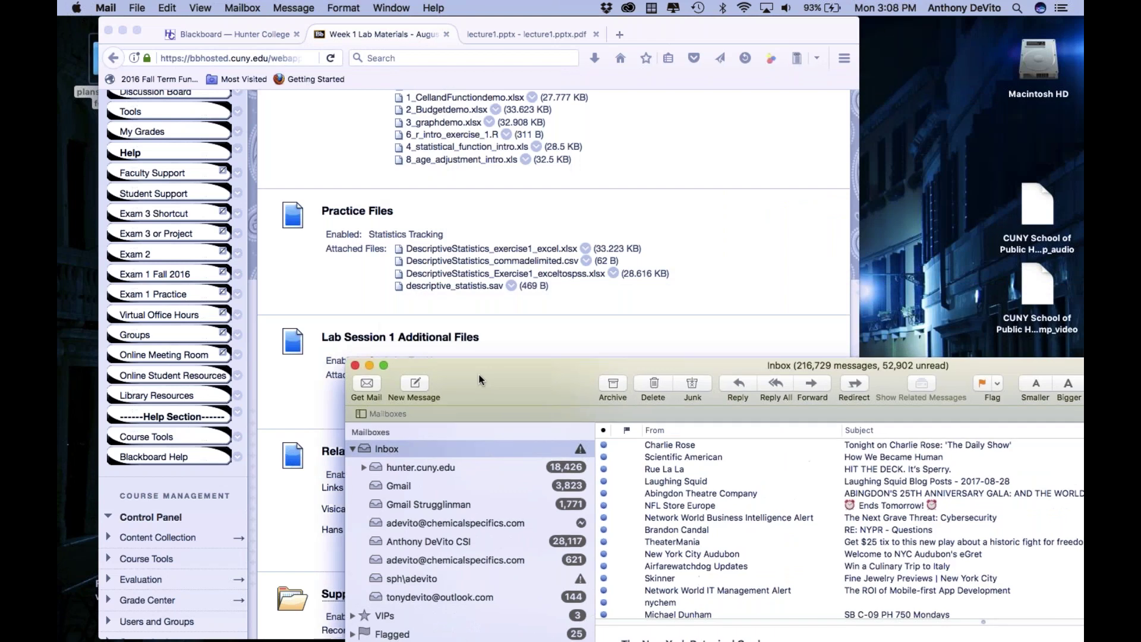
left_click(595, 57)
left_click_drag(303, 95, 888, 126)
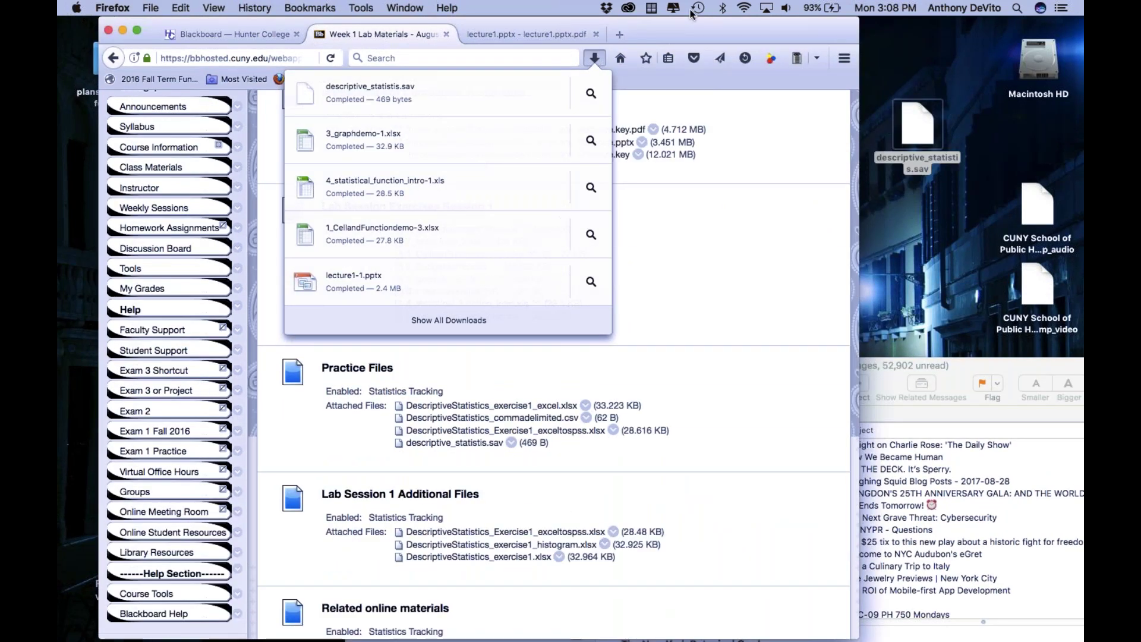
Reposition and widen the browser window beside the desktop file, looking over the Week 1 Lab Materials page.
left_click_drag(687, 20, 672, 17)
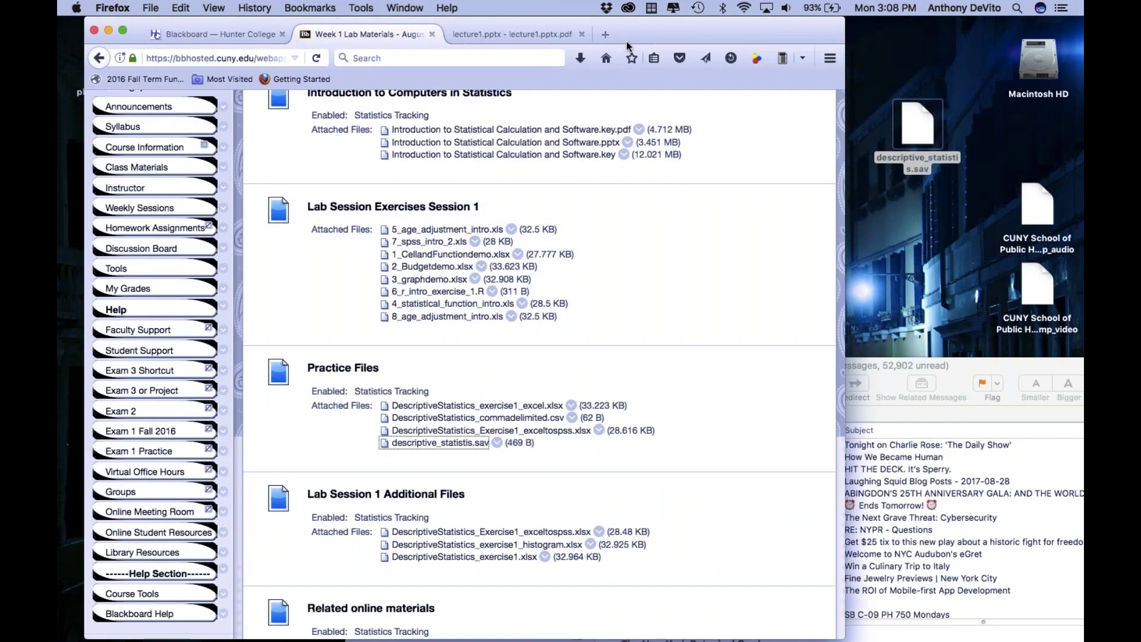
scroll(467, 365, "down", 1)
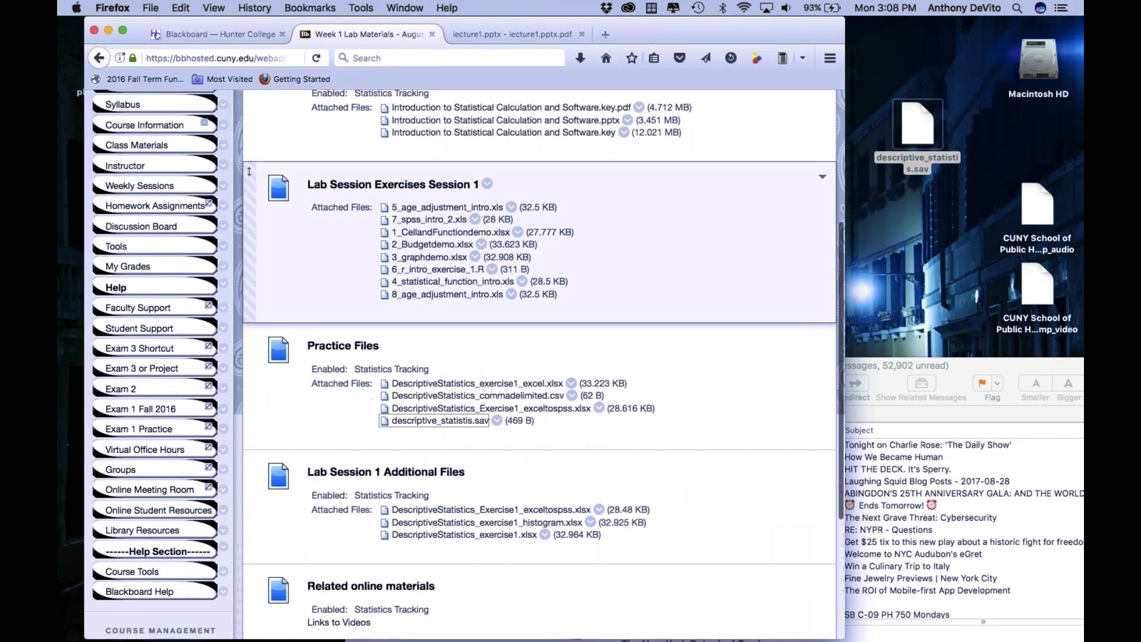
scroll(467, 364, "up", 10)
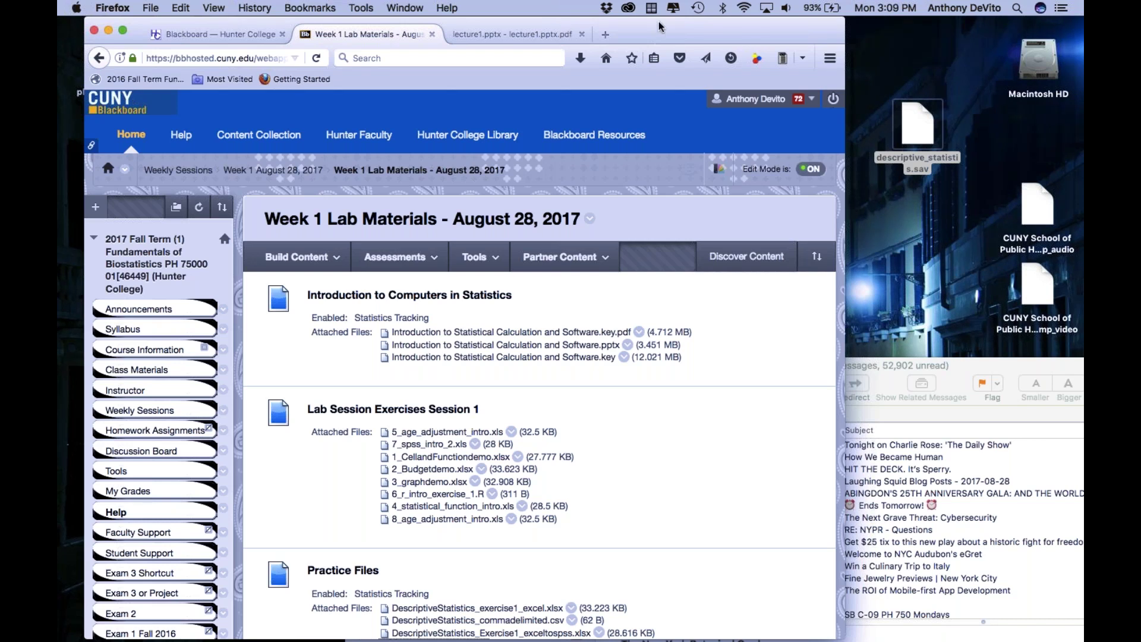
left_click_drag(672, 33, 658, 33)
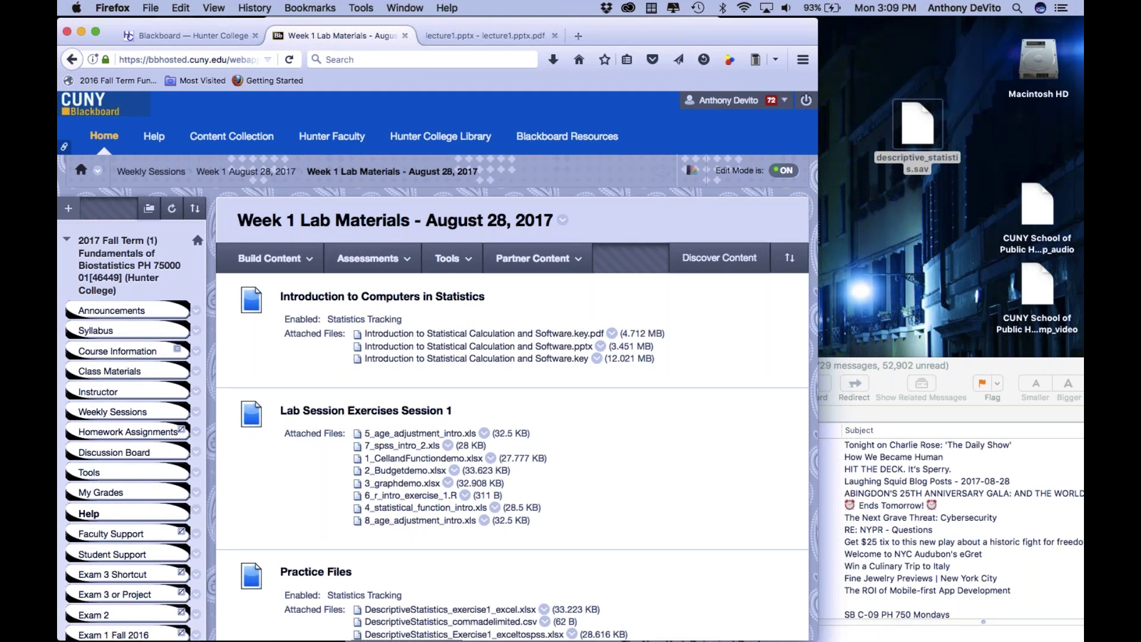
left_click_drag(818, 34, 880, 34)
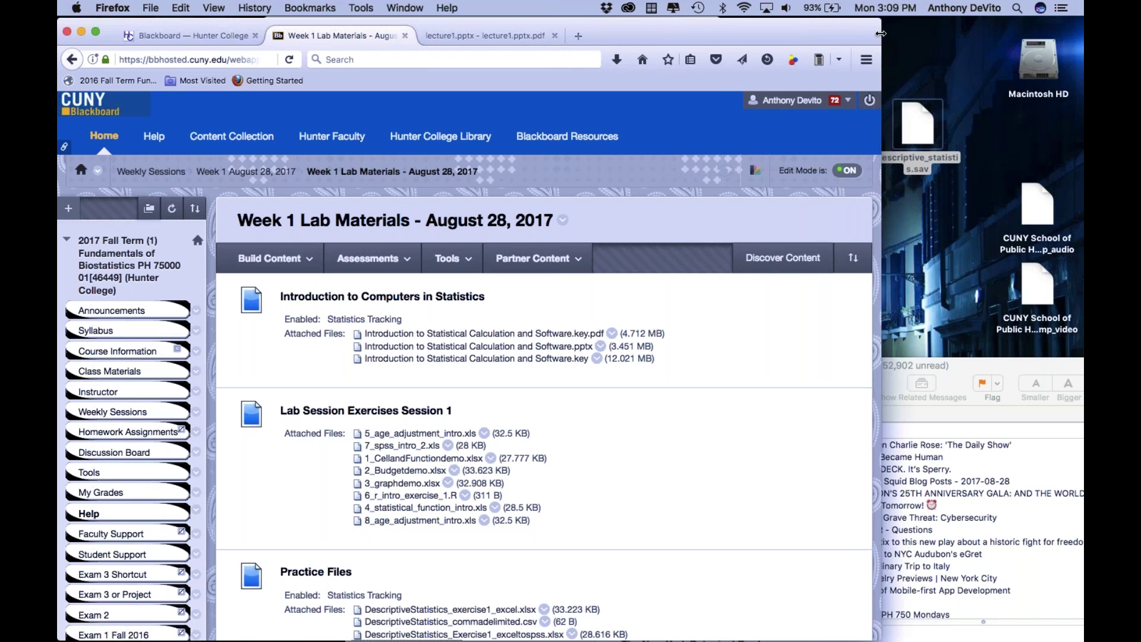
left_click_drag(881, 33, 928, 36)
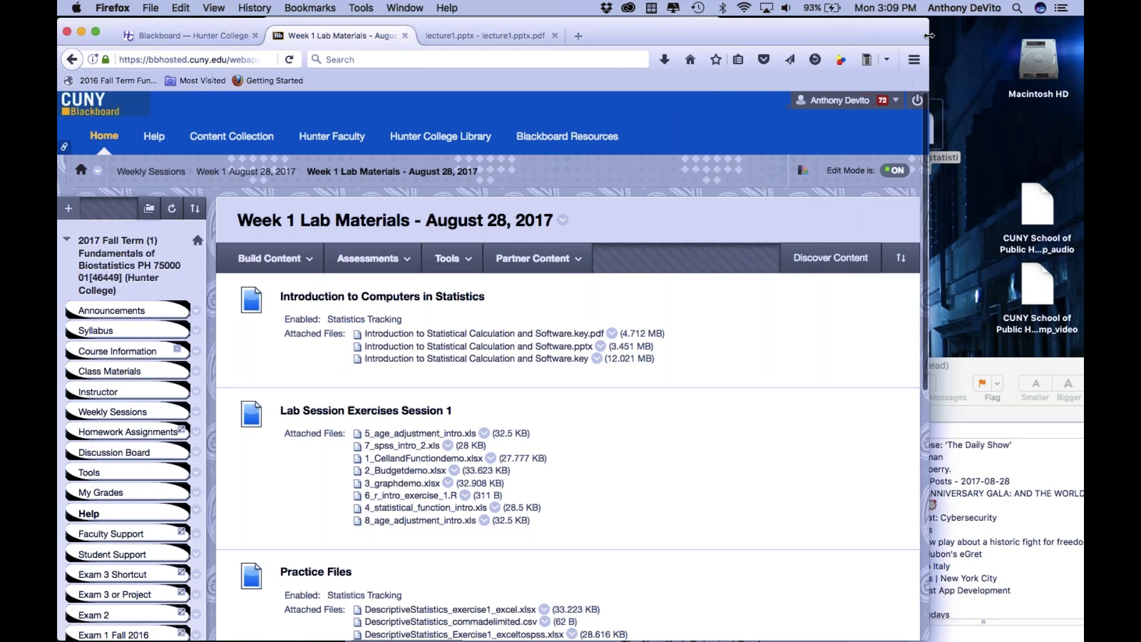
scroll(493, 365, "down", 3)
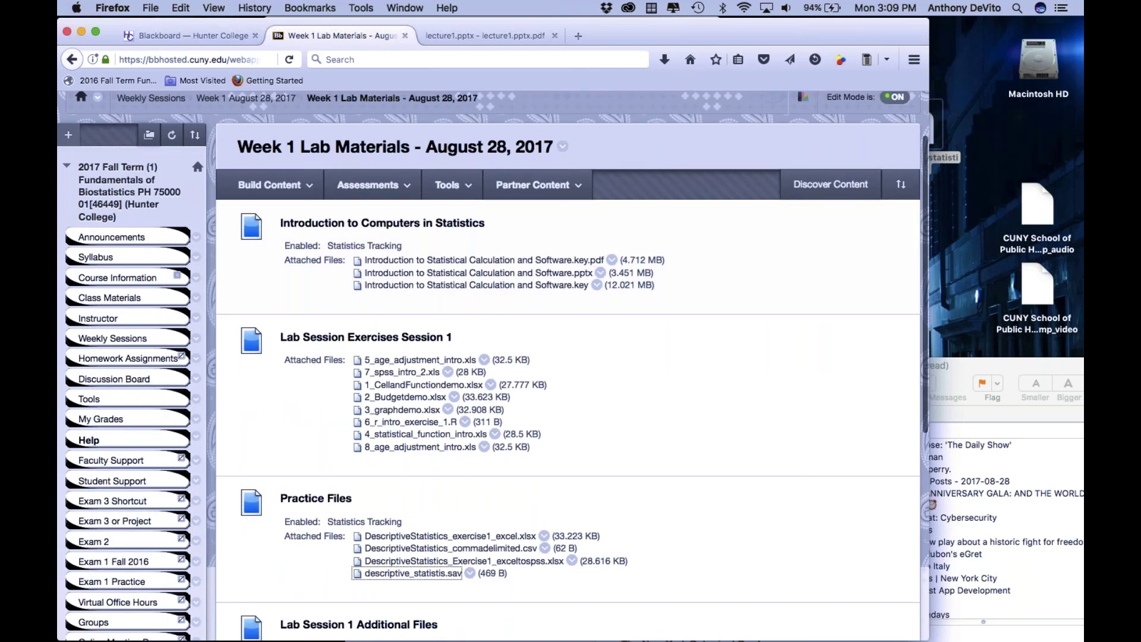
left_click_drag(857, 34, 811, 35)
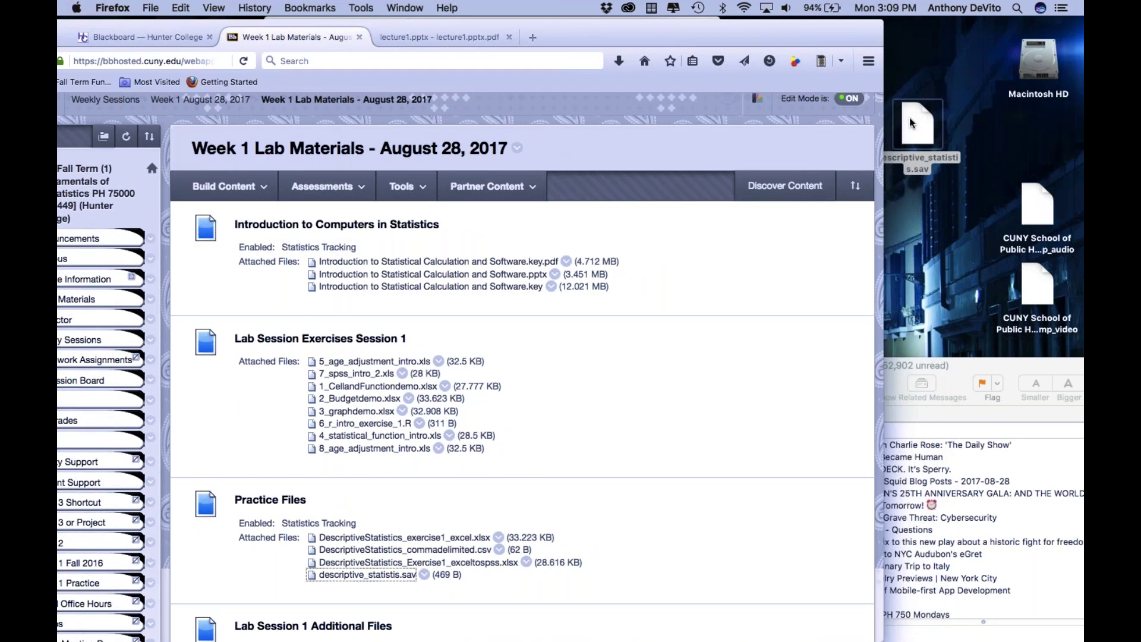
Try opening descriptive_statistis.sav directly from the desktop, close its text window and switch to SPSS Statistics.
double_click(911, 123)
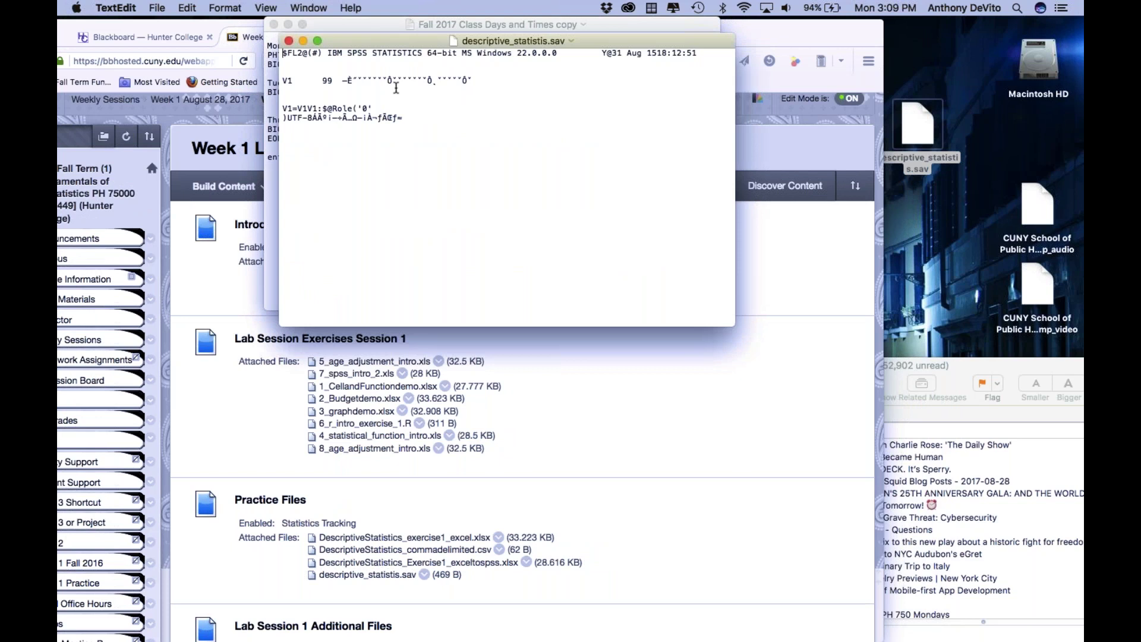
left_click(288, 41)
mouse_move(297, 637)
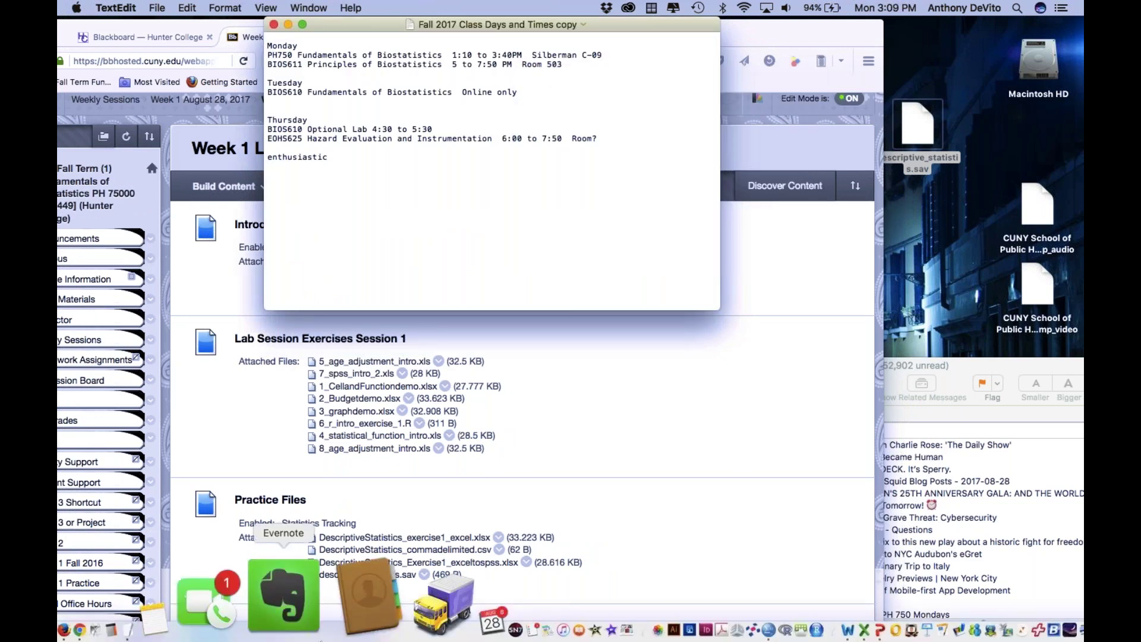
mouse_move(514, 639)
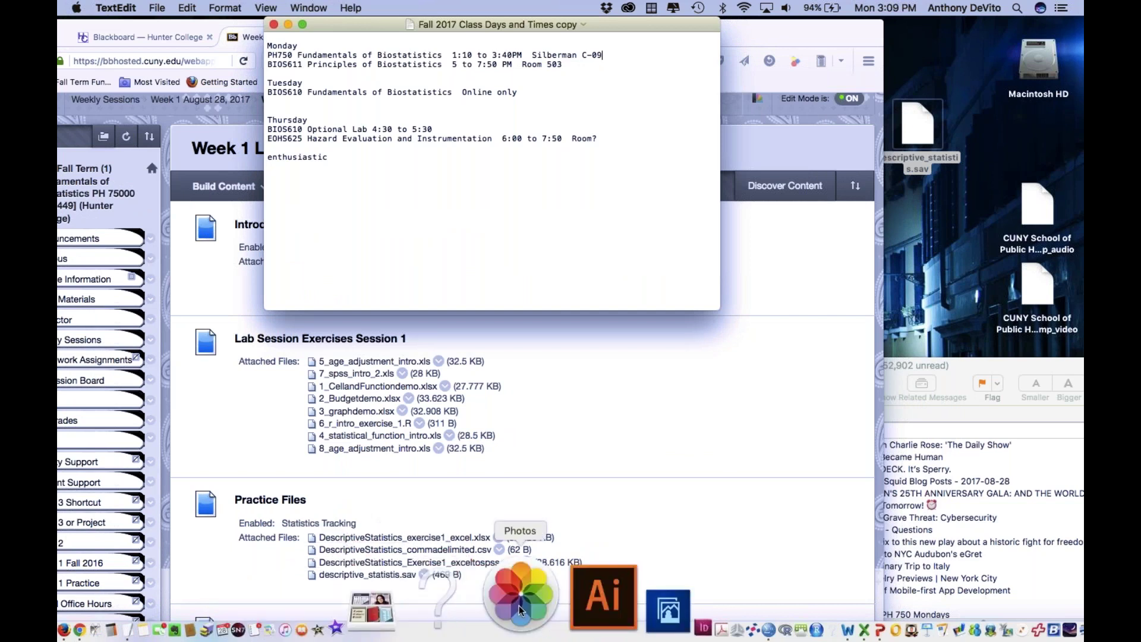
left_click(631, 599)
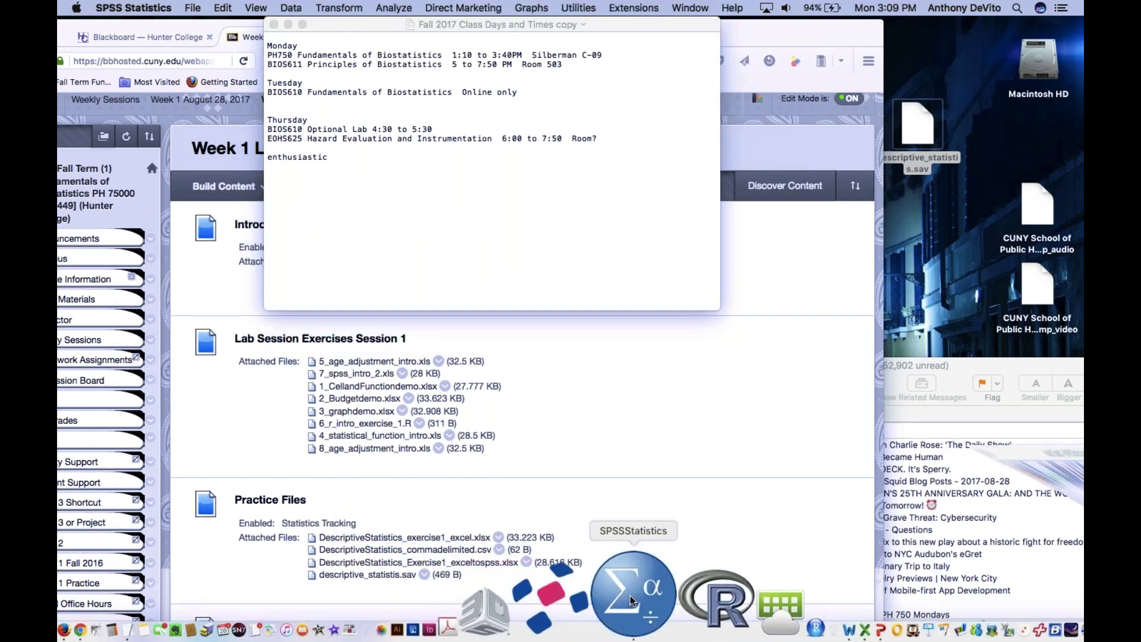
Open the data file descriptive_statistis.sav from the Desktop folder in SPSS.
left_click(192, 7)
mouse_move(357, 38)
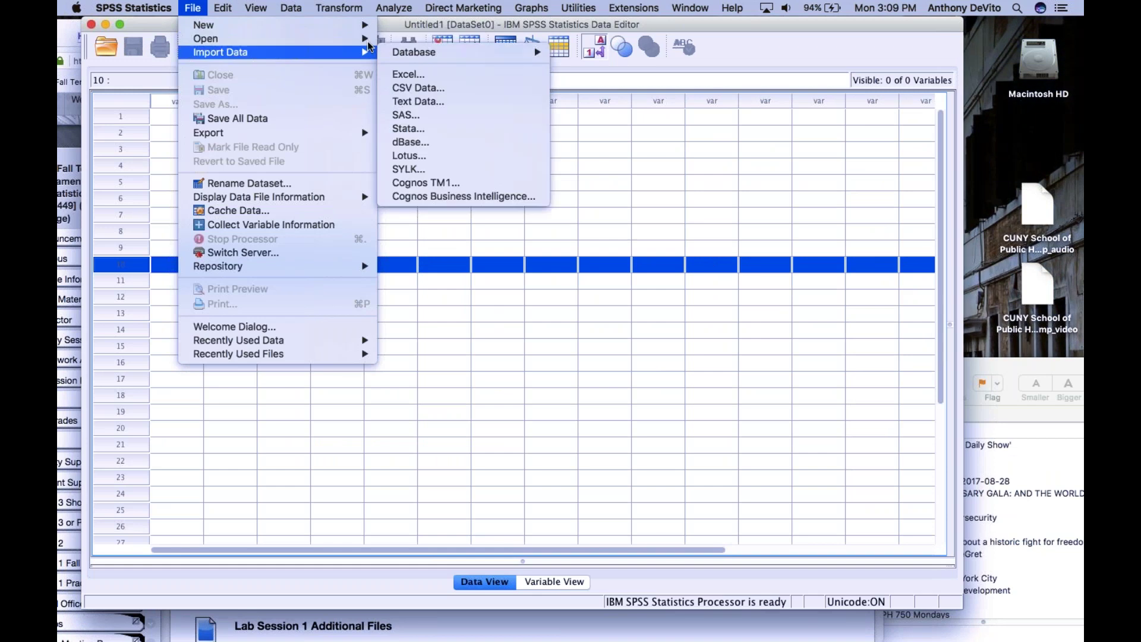
left_click(410, 41)
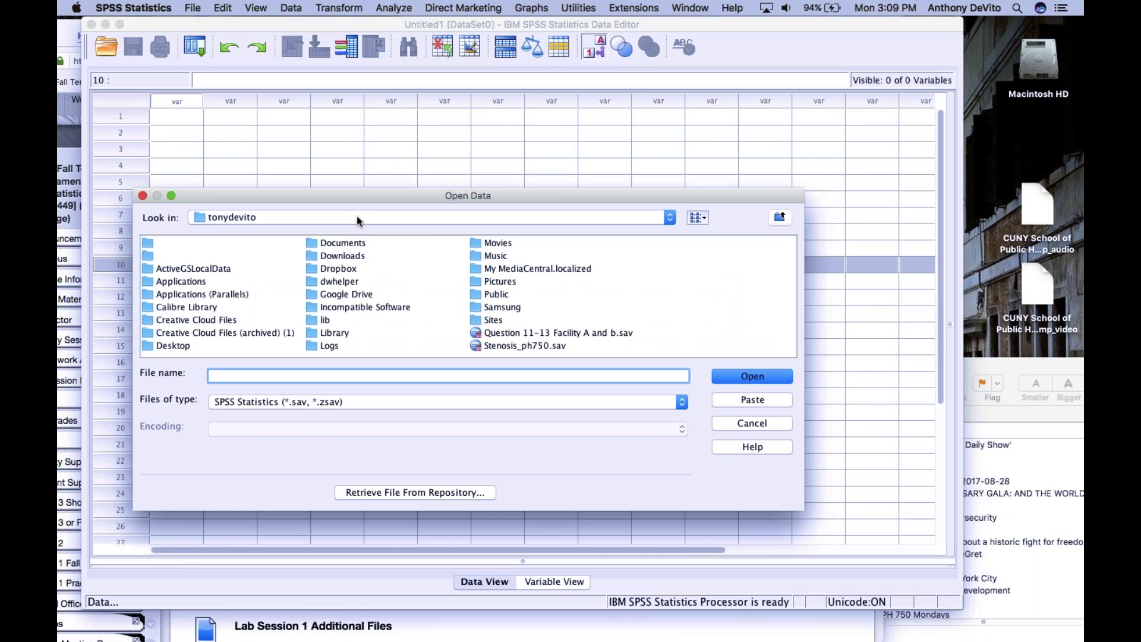
left_click(357, 217)
left_click(356, 217)
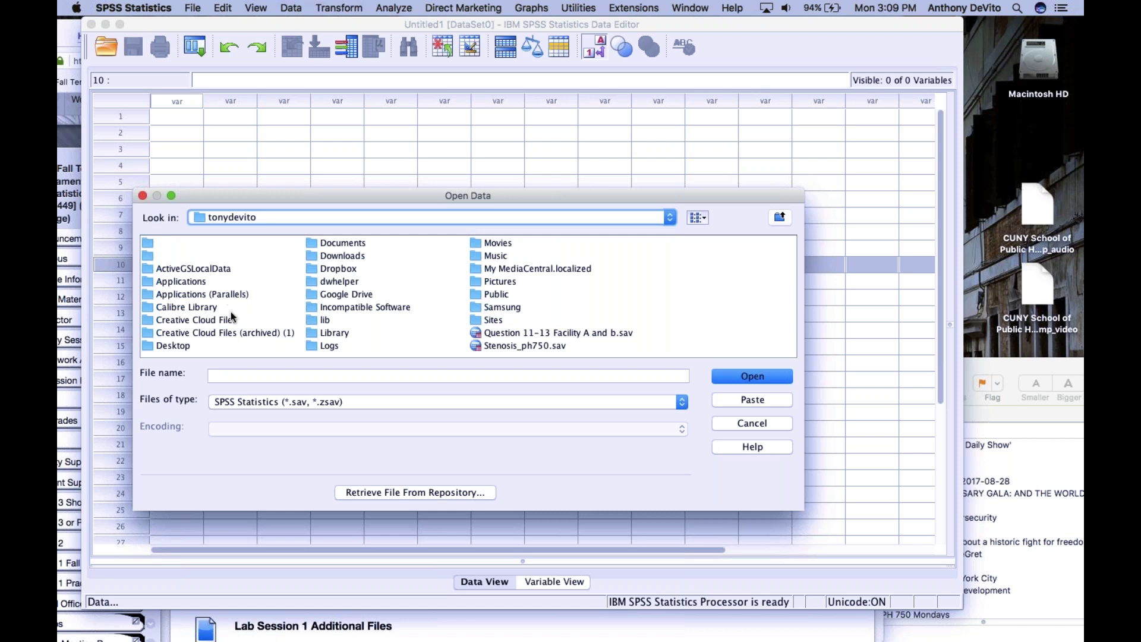
double_click(182, 344)
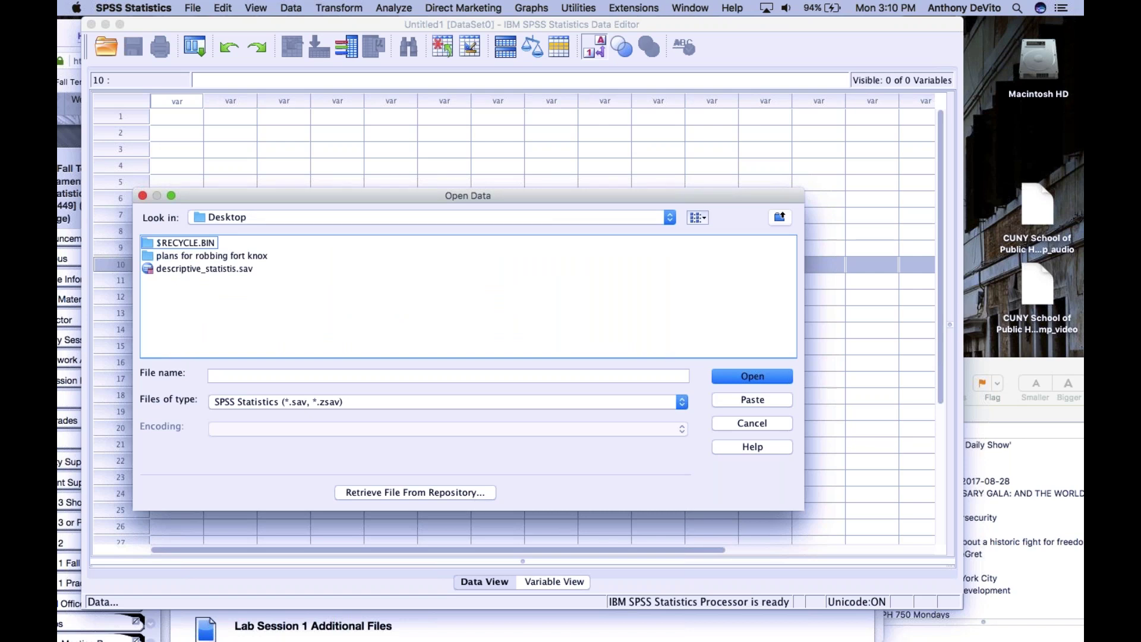
left_click(225, 269)
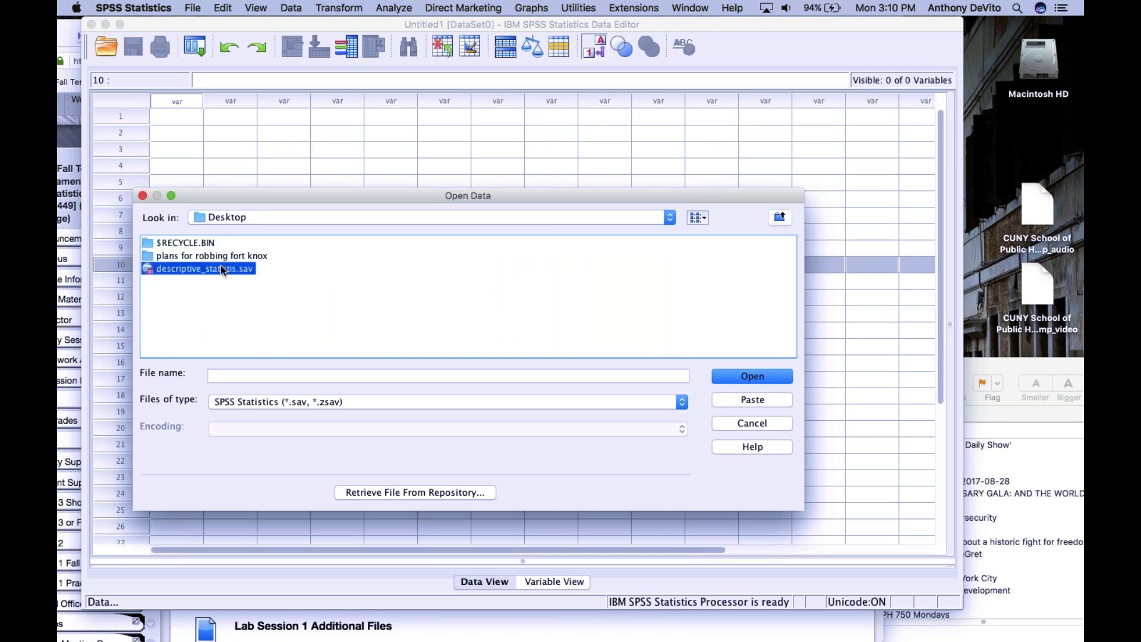
left_click(745, 377)
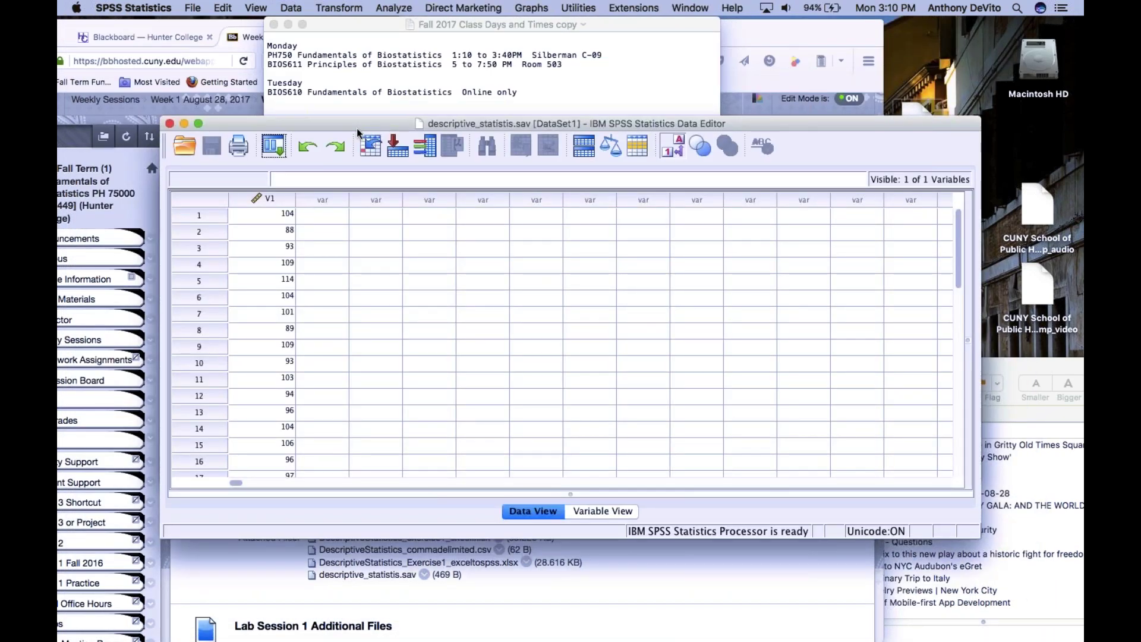
Minimize the TextEdit schedule note and move the descriptive_statistis.sav Data Editor window up into clear view.
key("super+Tab")
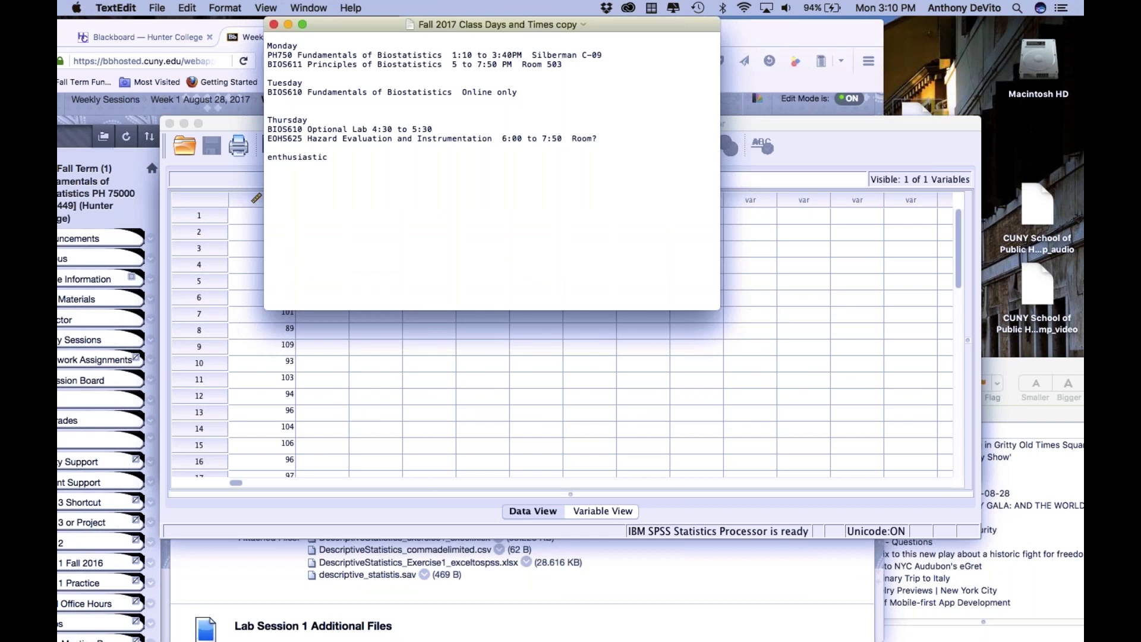
left_click(357, 173)
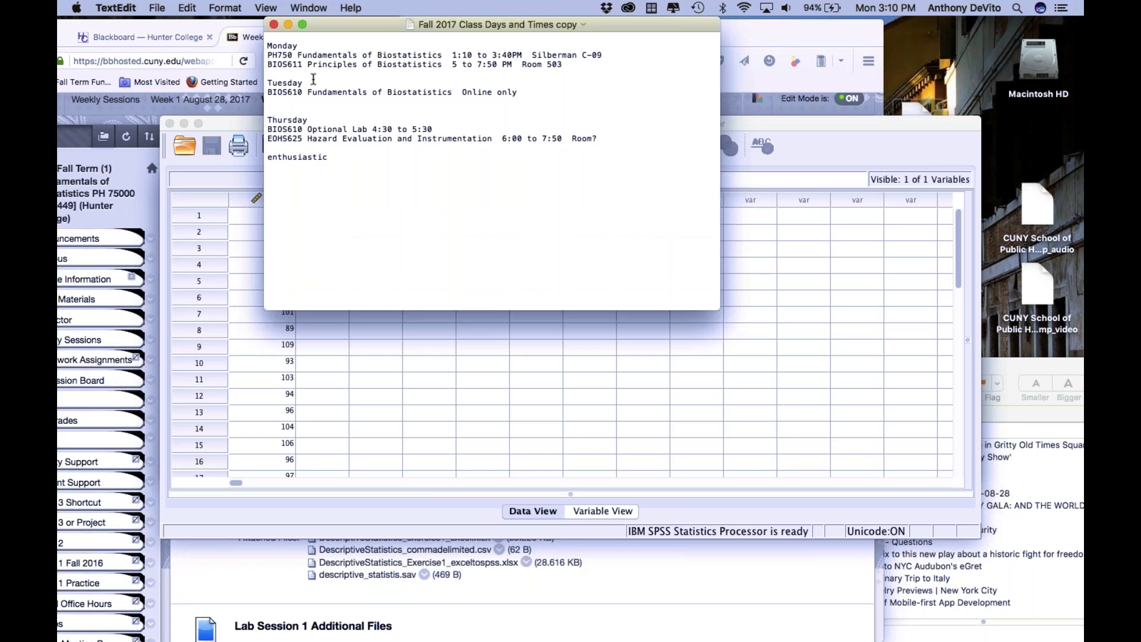
left_click(287, 24)
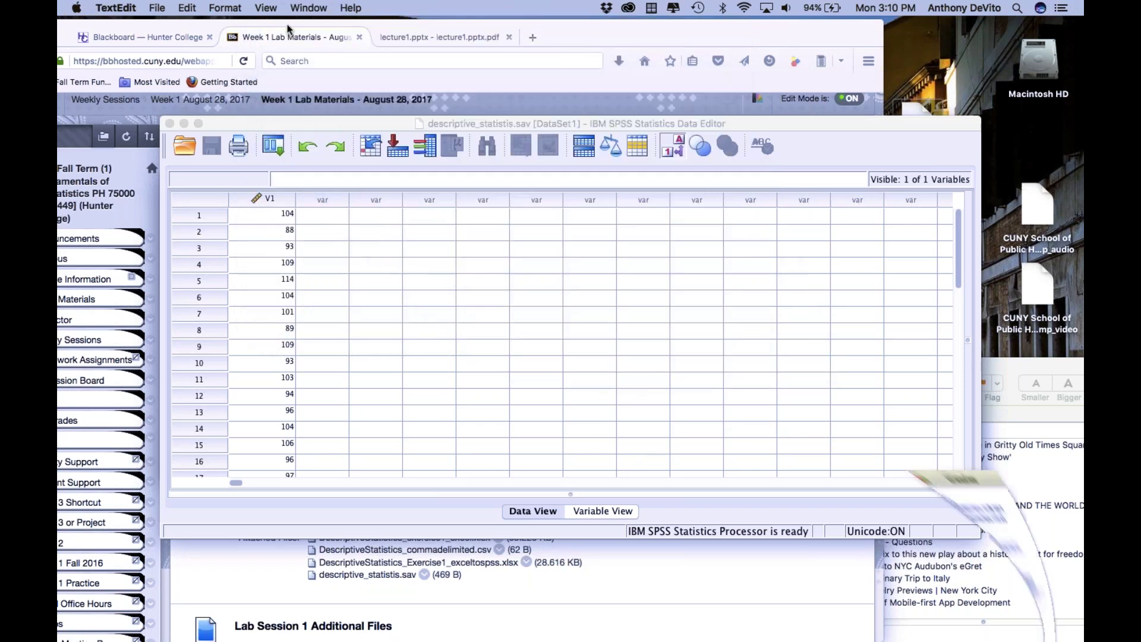
left_click(808, 119)
left_click_drag(808, 119, 745, 42)
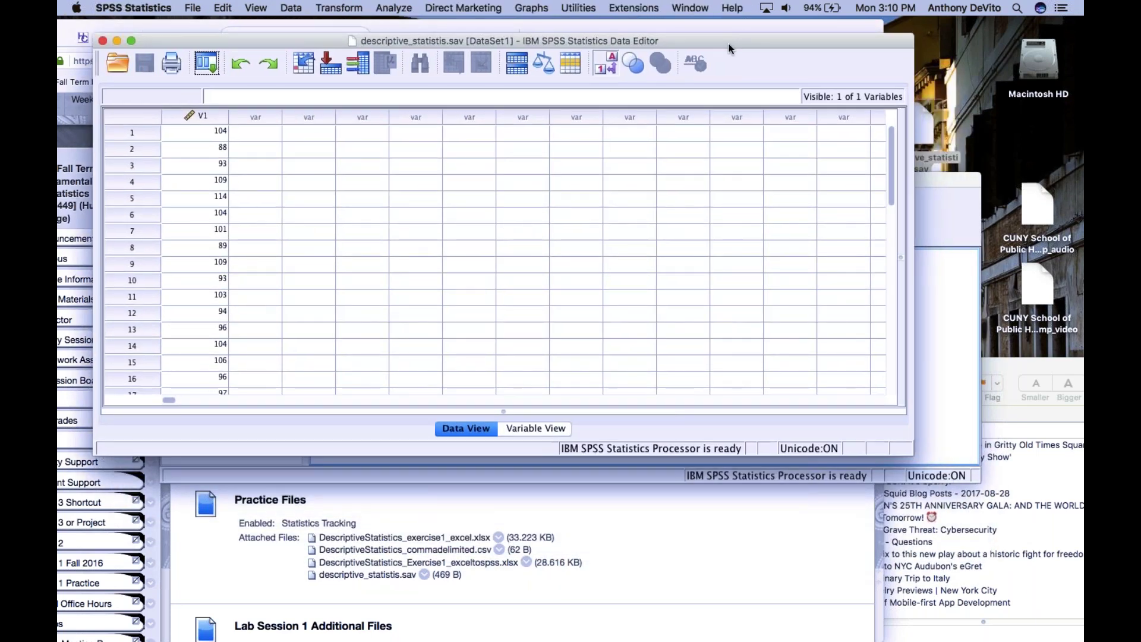
Look over the V1 data by highlighting case 17 and the whole column, and review the view options.
scroll(312, 298, "down", 3)
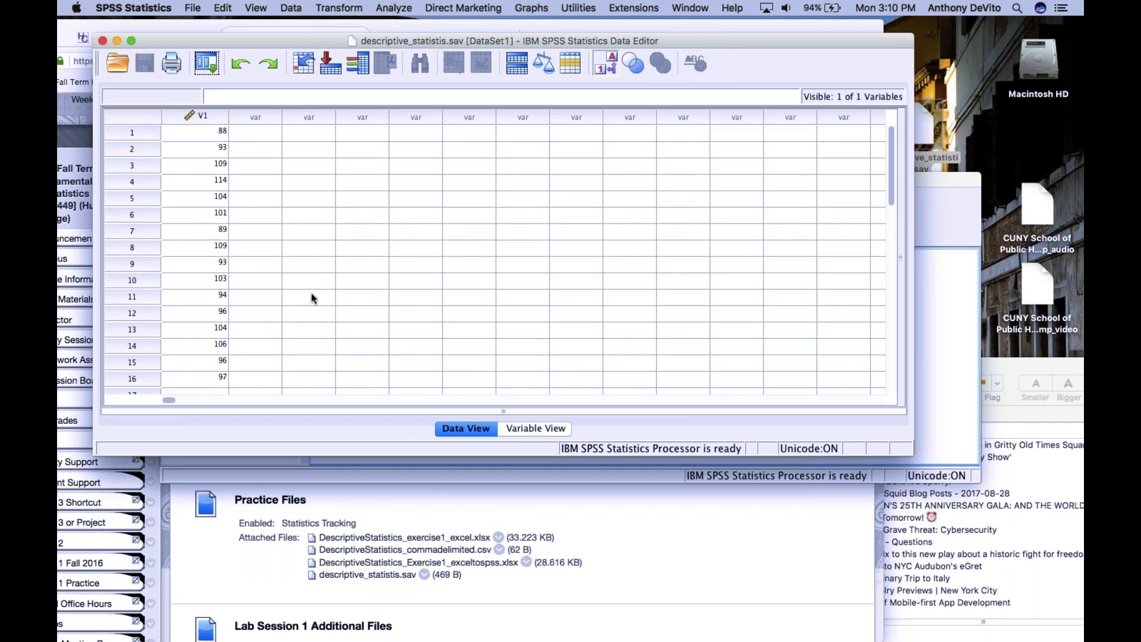
left_click(133, 297)
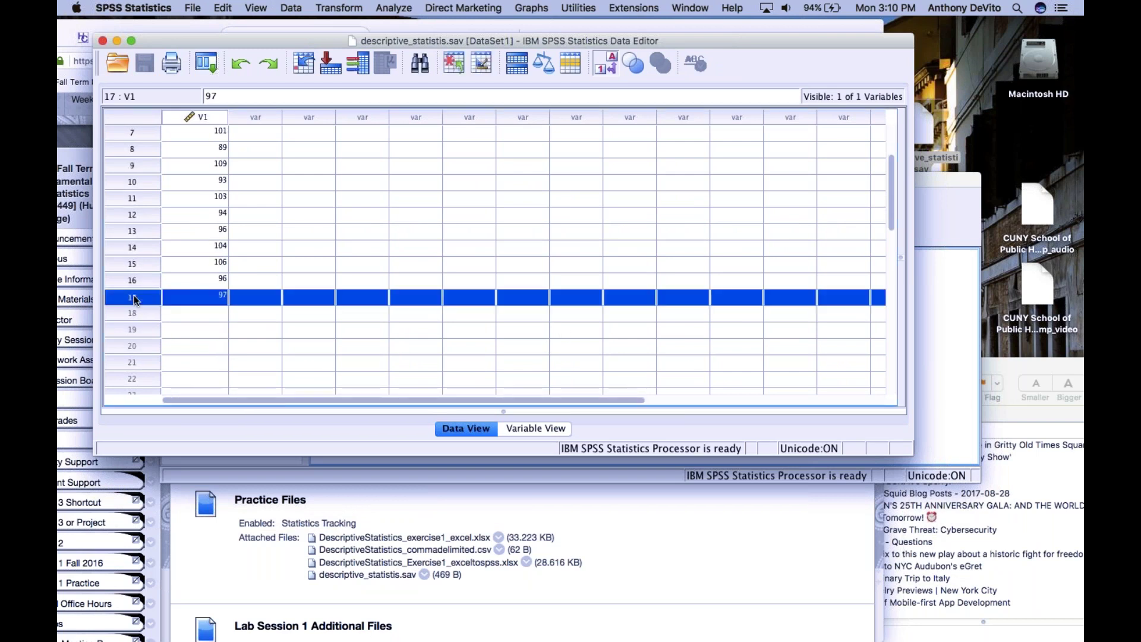
scroll(135, 299, "up", 3)
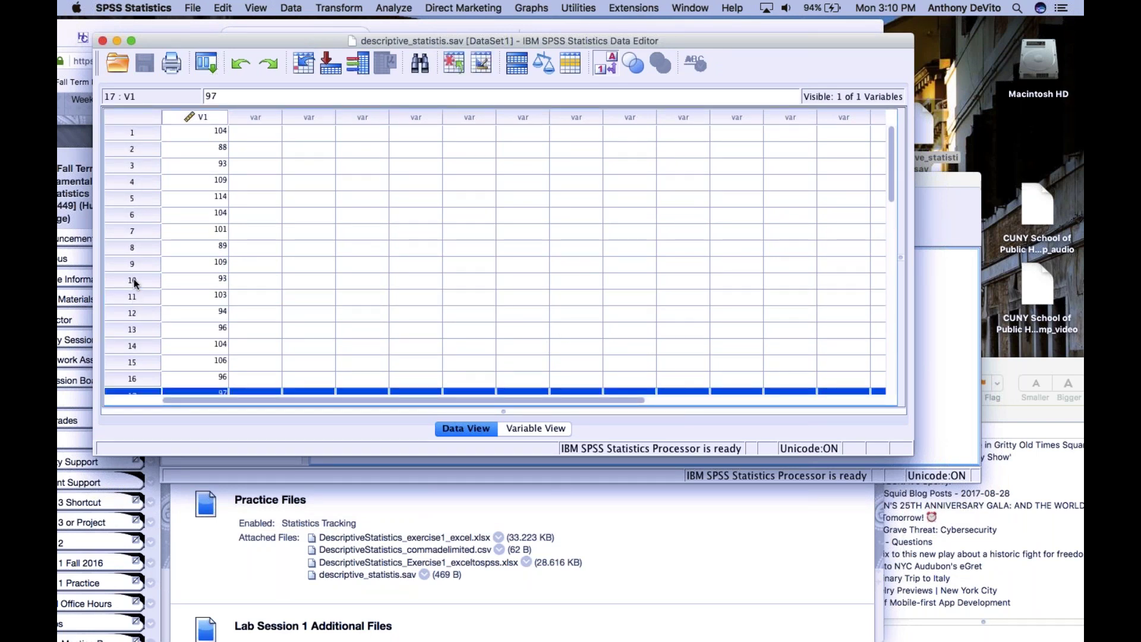
left_click(200, 114)
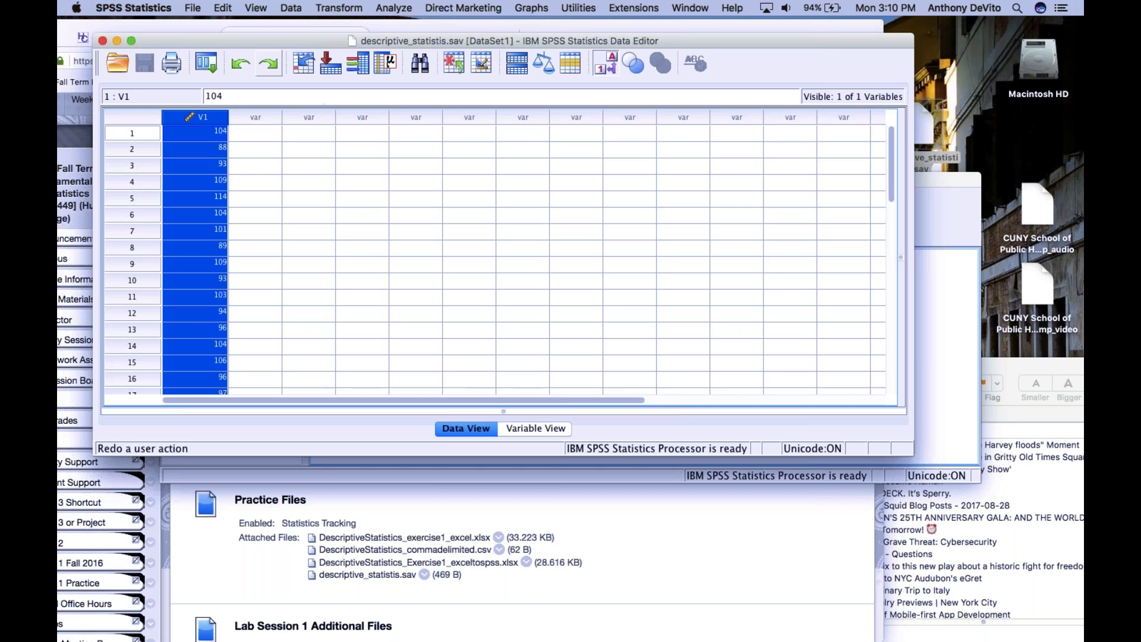
left_click(254, 7)
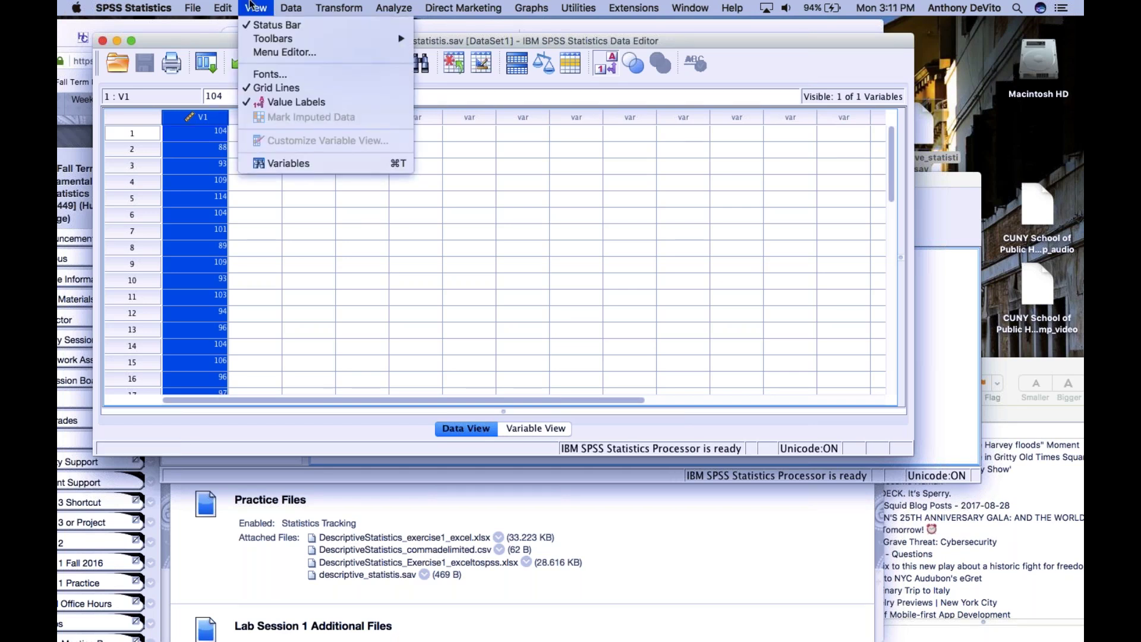
left_click(253, 7)
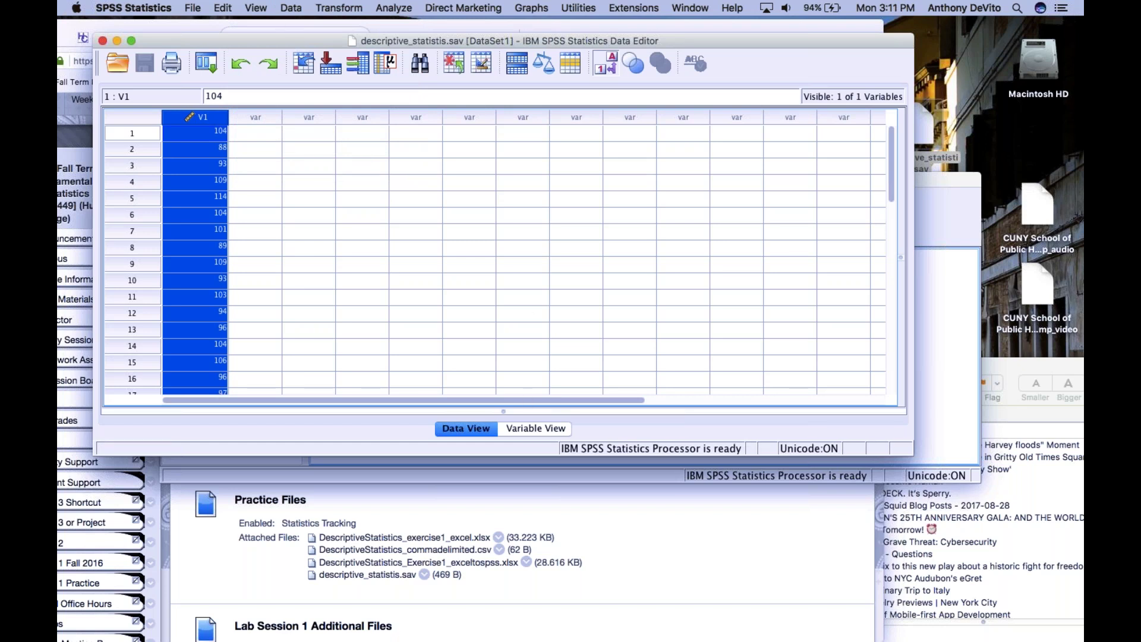
Switch to the variable definitions and rename variable V1 to BP.
left_click(527, 424)
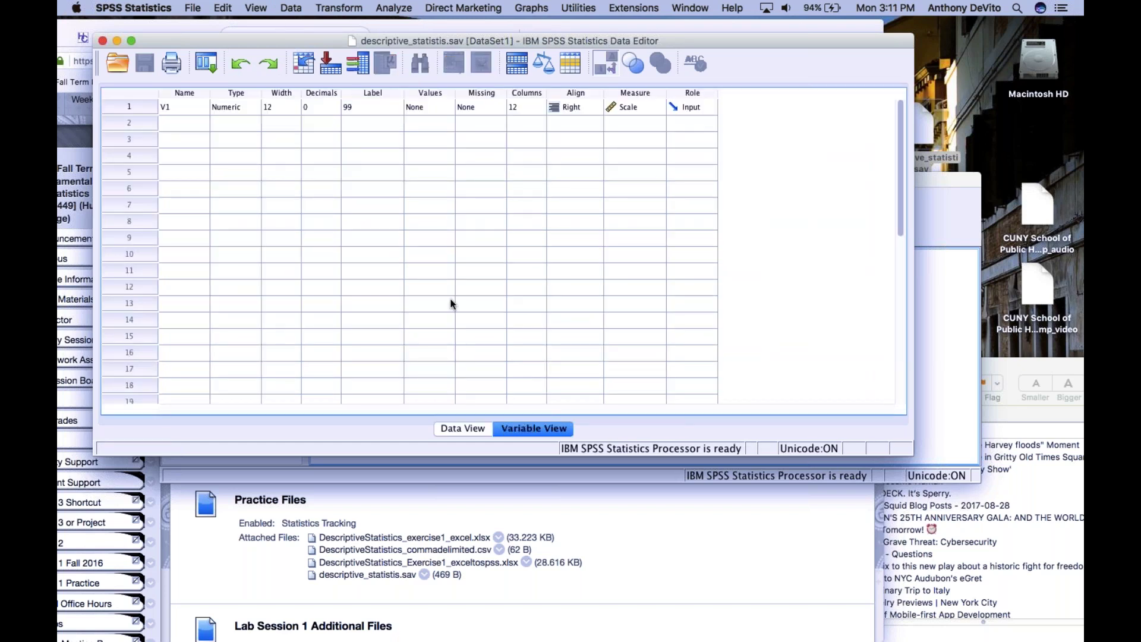
left_click(128, 107)
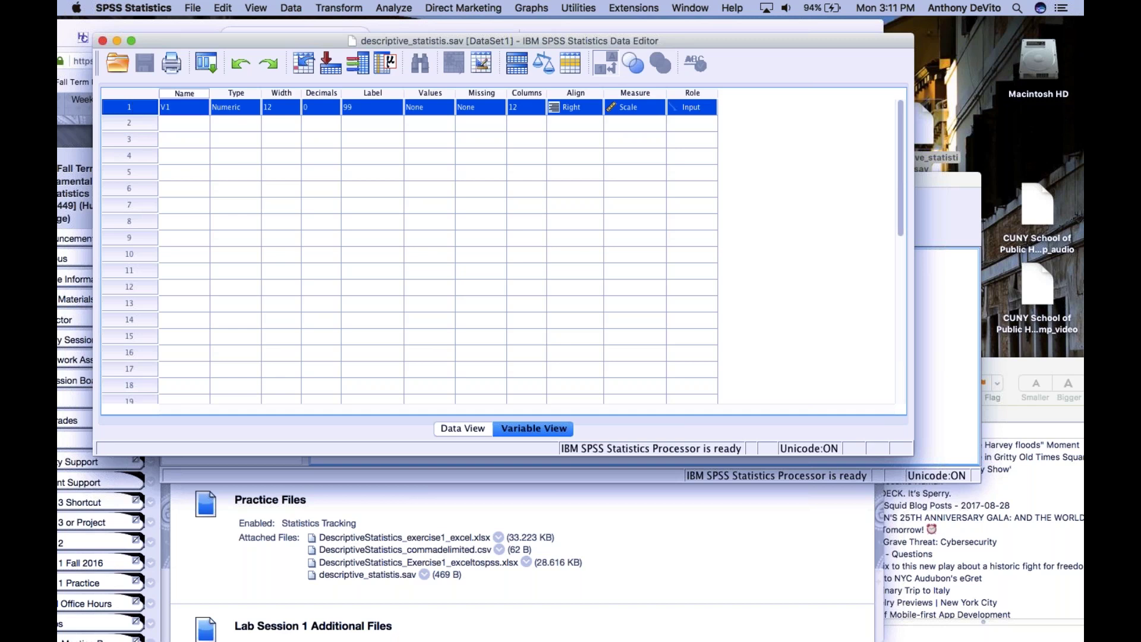
left_click(182, 109)
left_click(182, 109)
type("BP")
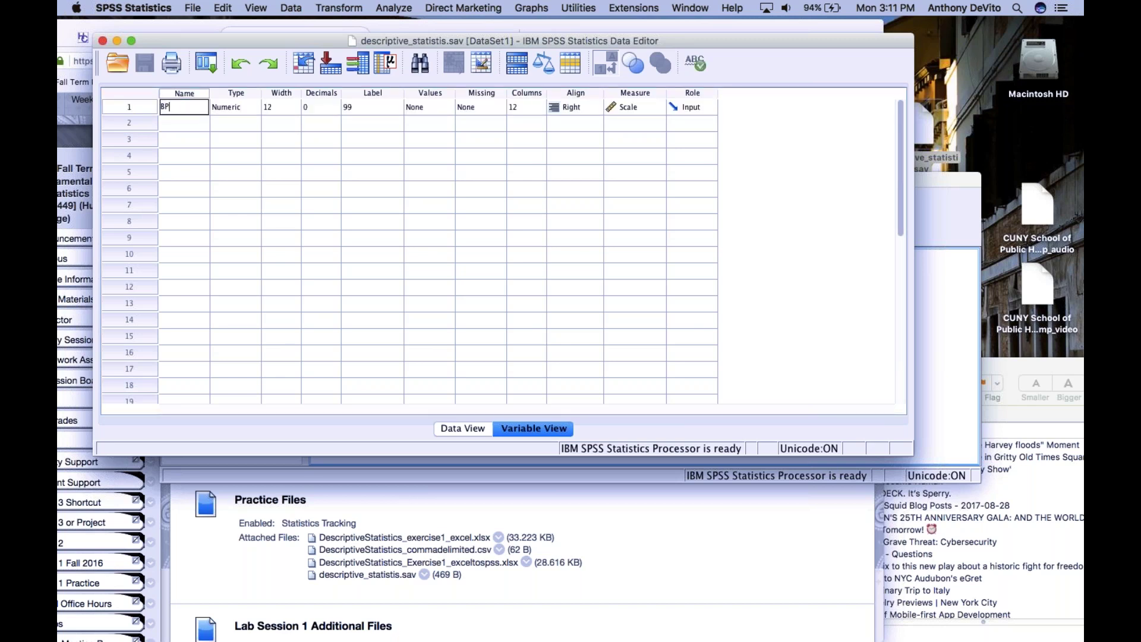
Set the number of decimals for the BP variable to 1.
left_click(242, 106)
left_click(277, 107)
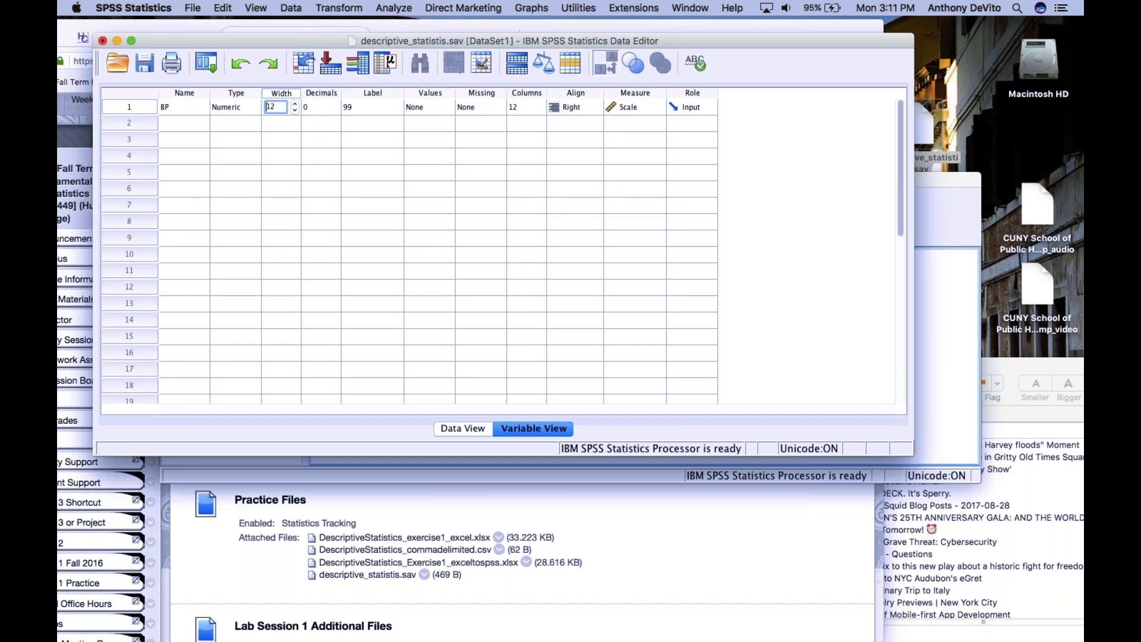
left_click(332, 106)
left_click(333, 105)
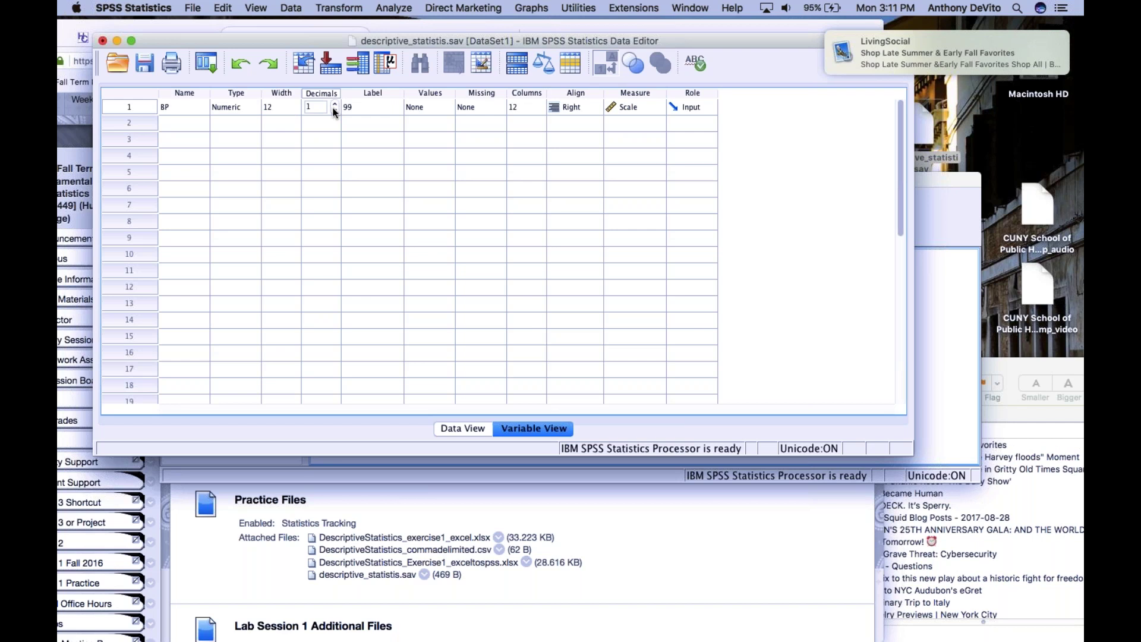
left_click(331, 138)
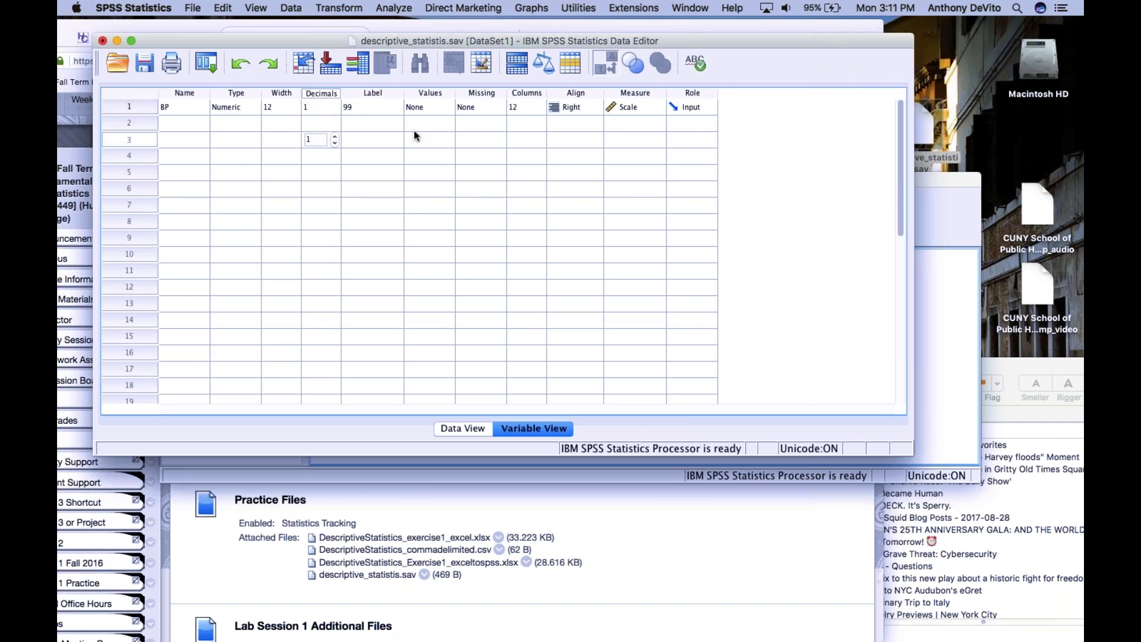
left_click(388, 106)
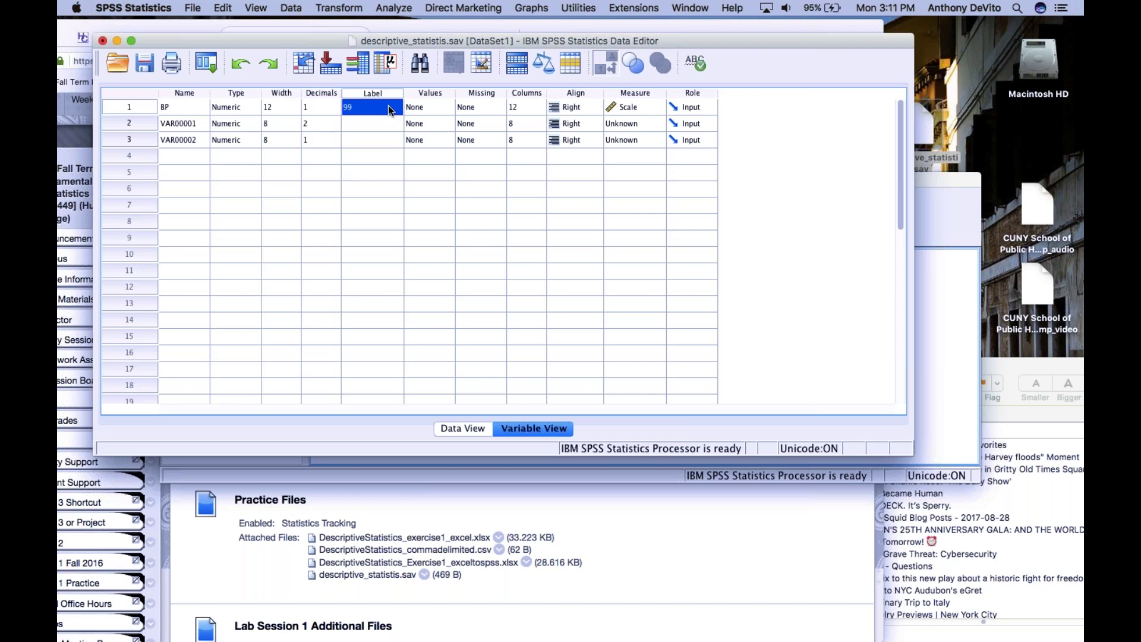
Delete the two stray variables in rows 2 and 3, keeping only BP.
left_click(136, 123)
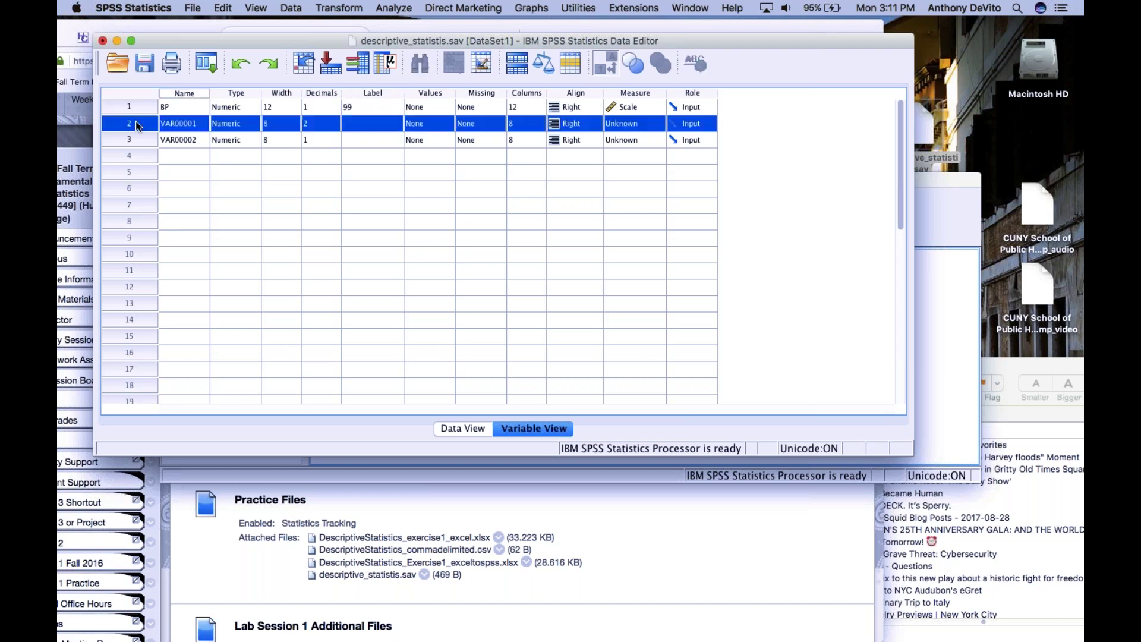
left_click(132, 140, "shift")
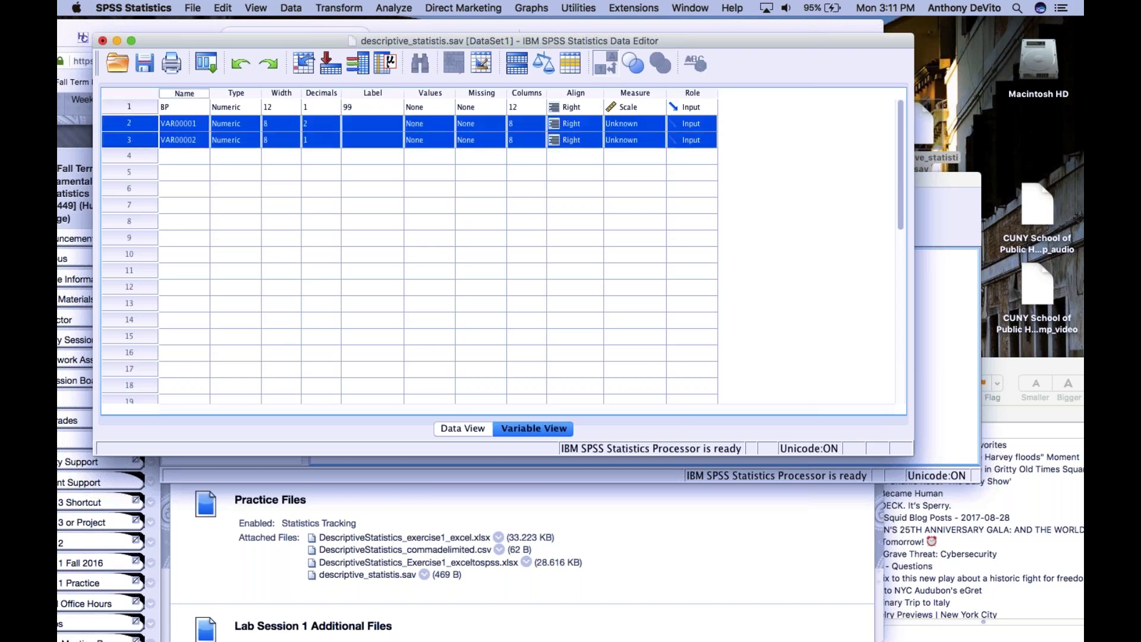
left_click(223, 7)
left_click(237, 108)
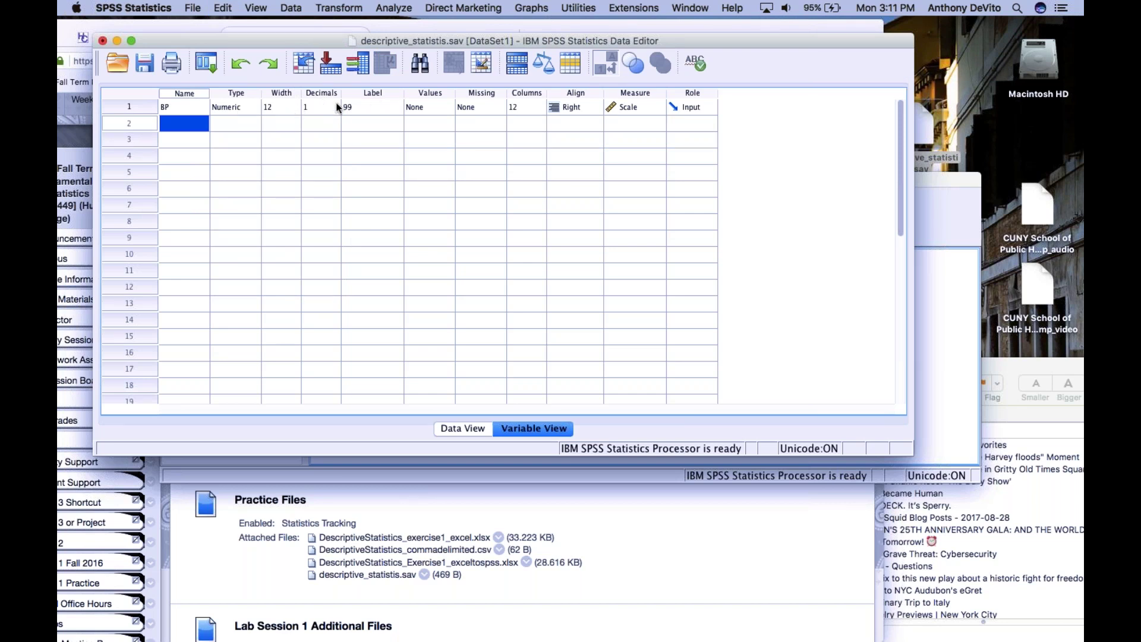
Replace the BP variable's label with "Blood Pressure".
left_click(363, 107)
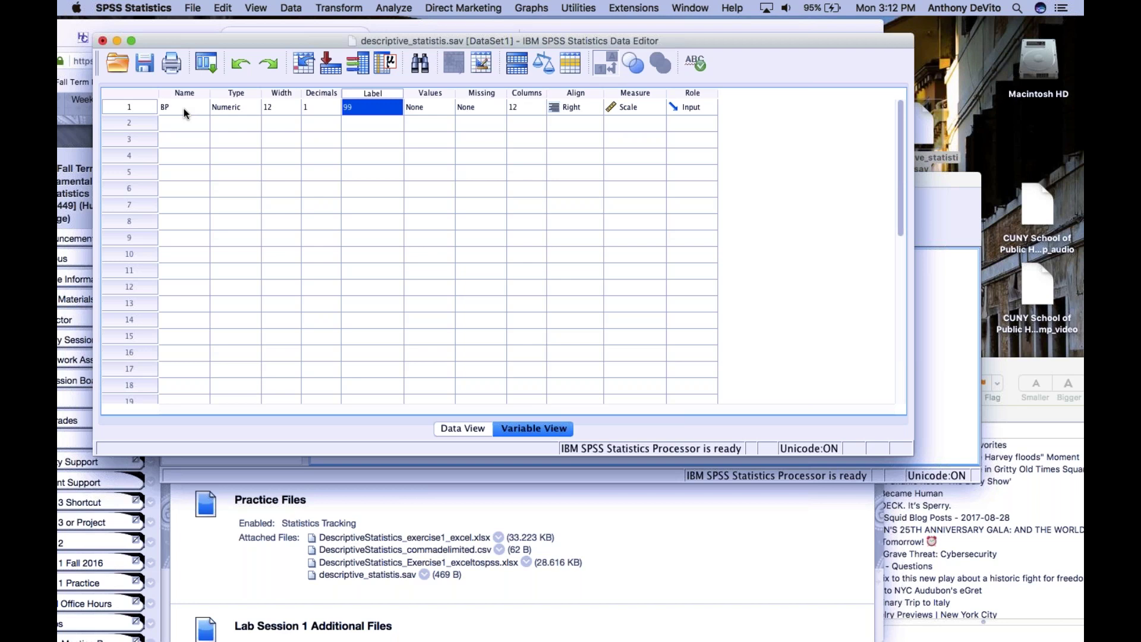
type("B")
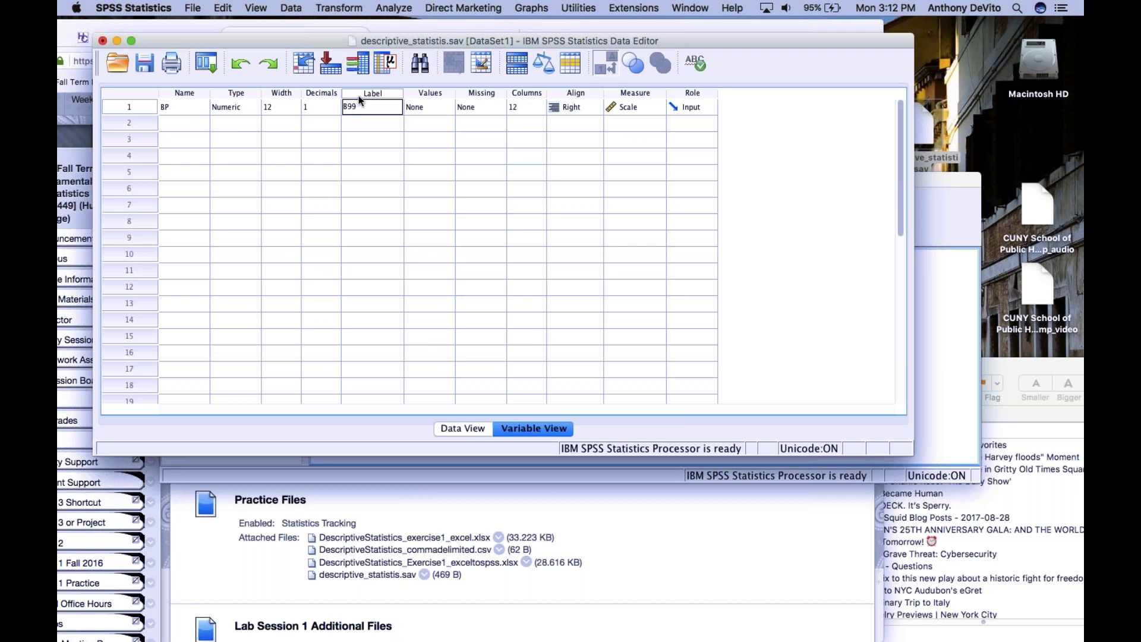
key("super+a")
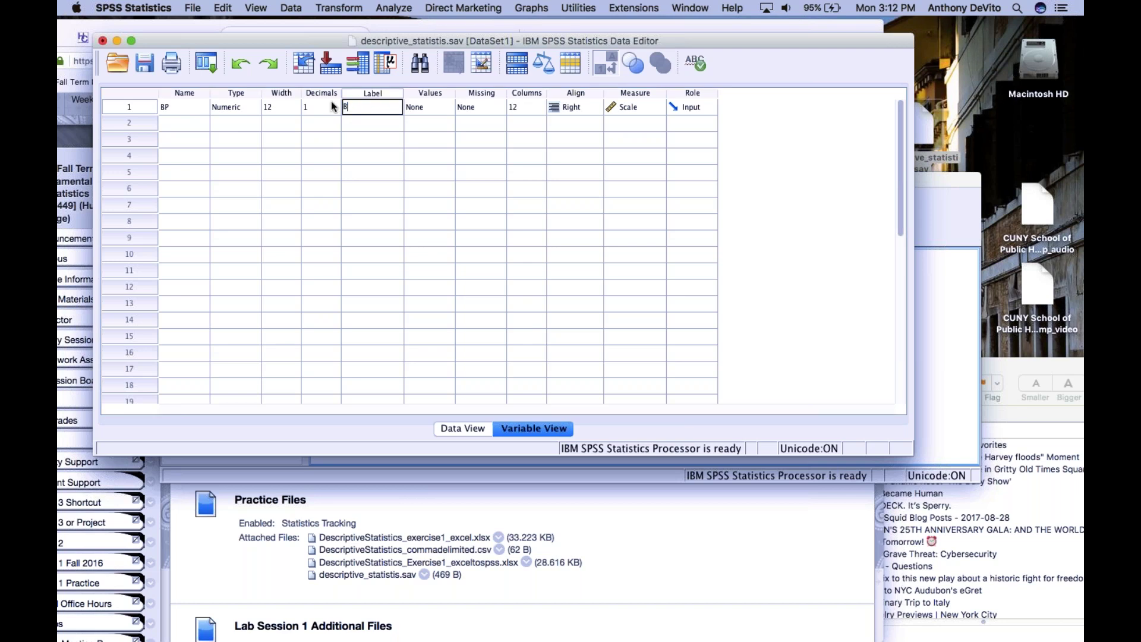
type("Blood Pressure")
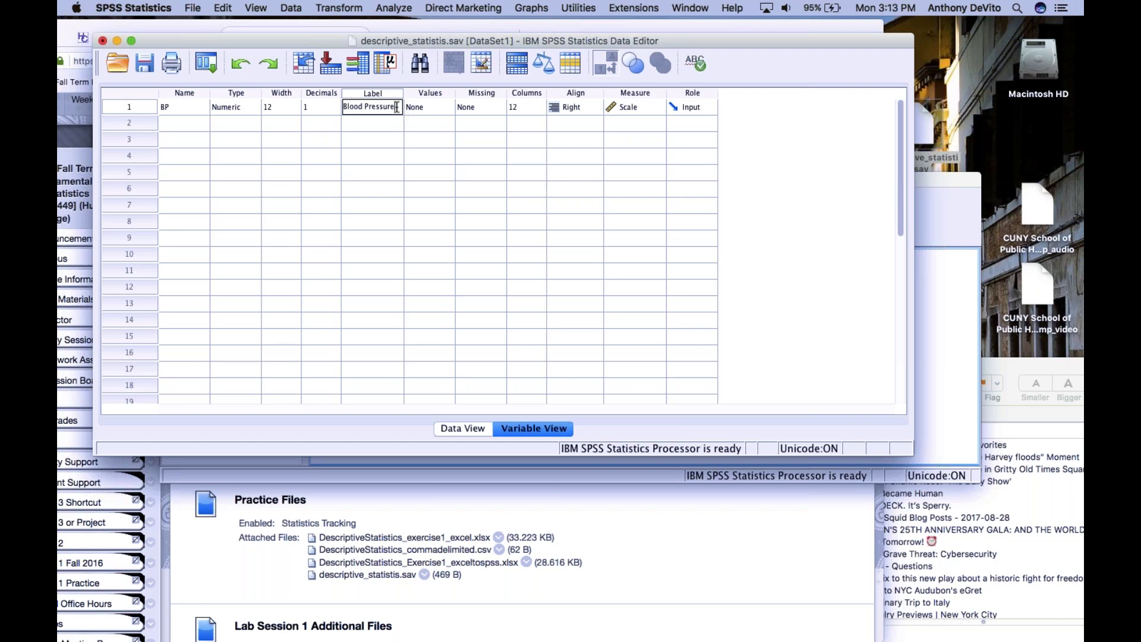
Add value labels to the BP variable as an example, with 1 as Male and 2 as Female.
left_click(444, 103)
left_click(445, 103)
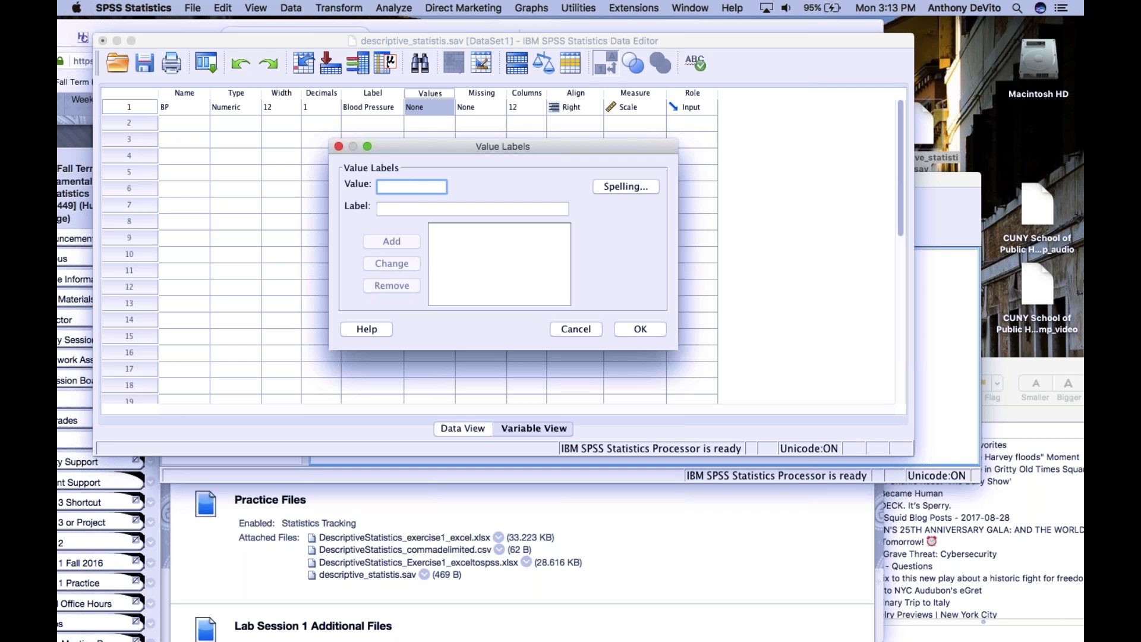
type("1")
left_click(406, 209)
type("Male")
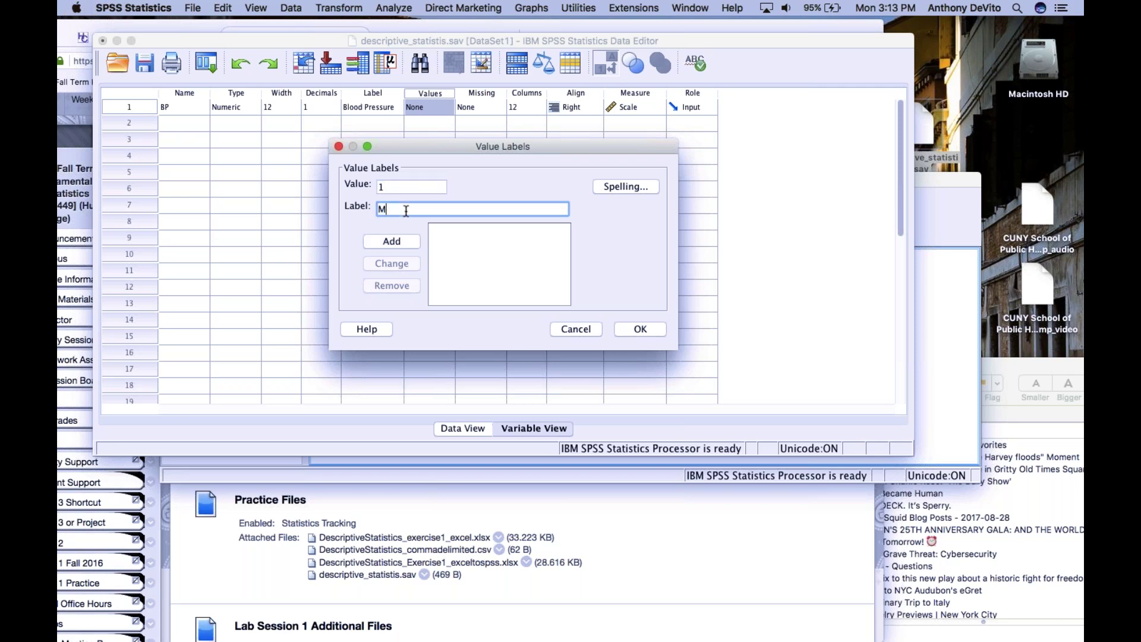
left_click(390, 241)
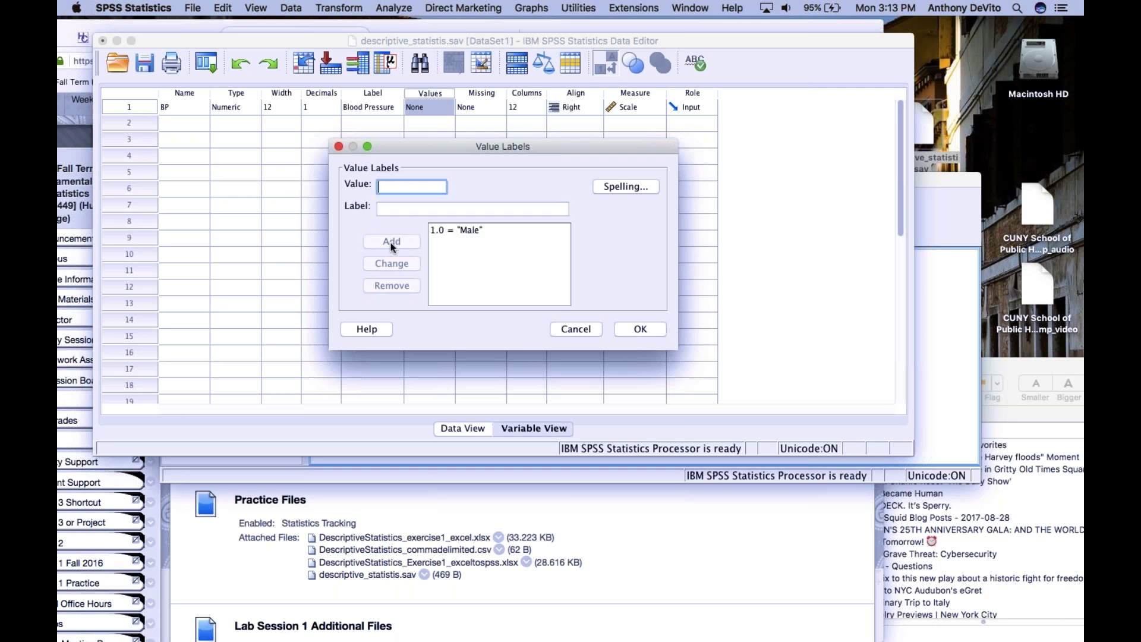
type("2")
left_click(419, 208)
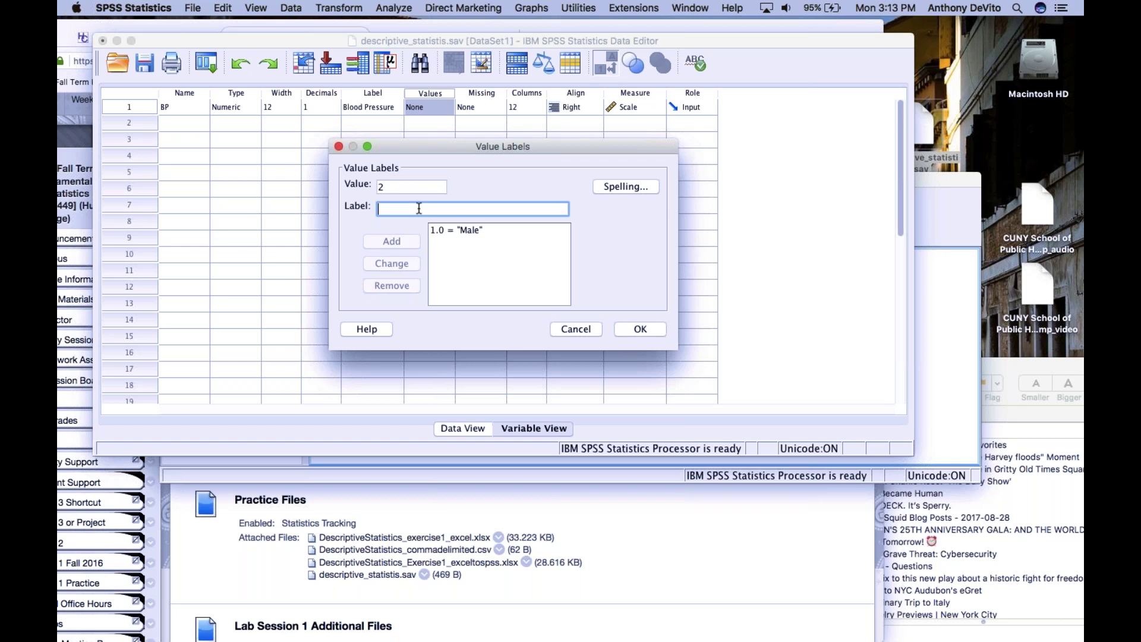
type("Female")
left_click(406, 241)
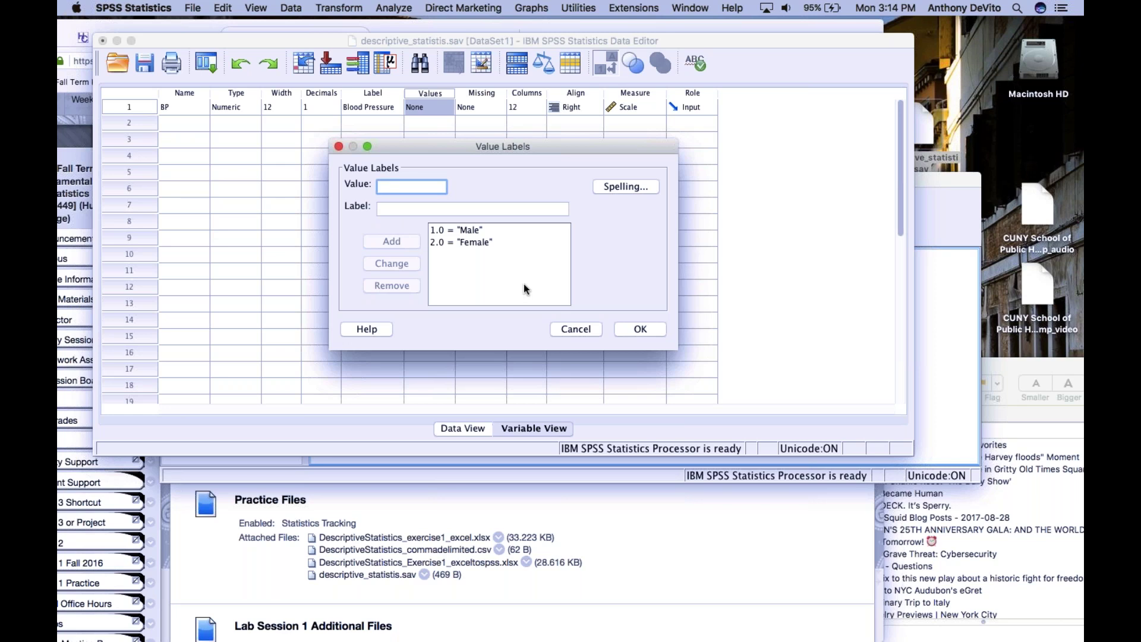
Remove the Female and Male value labels from BP and confirm the empty list.
left_click(475, 242)
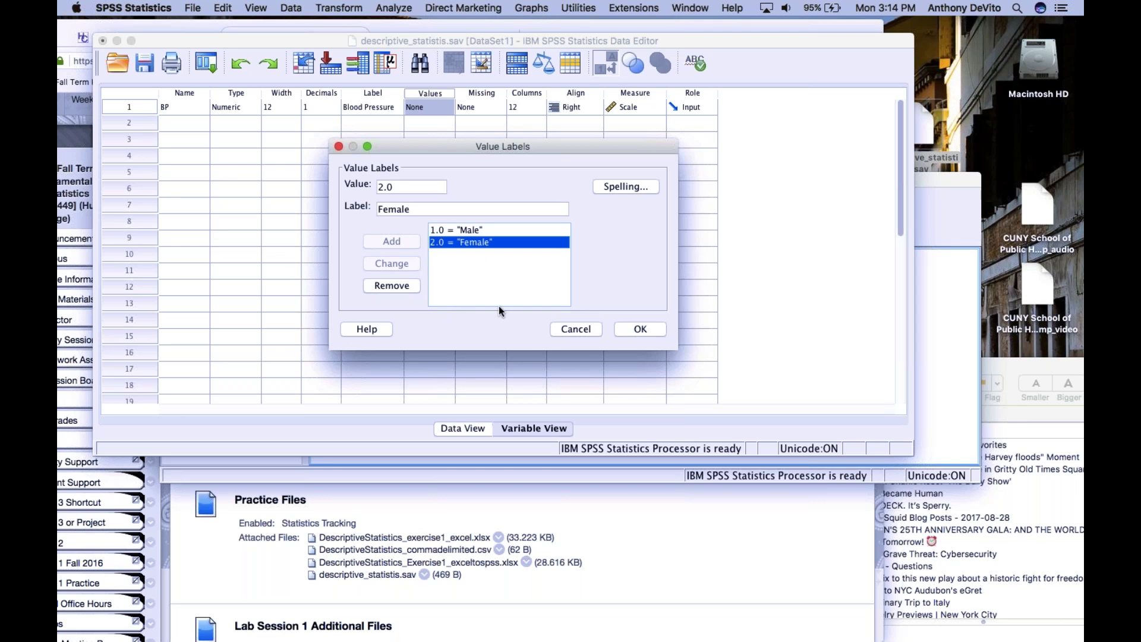
left_click(401, 286)
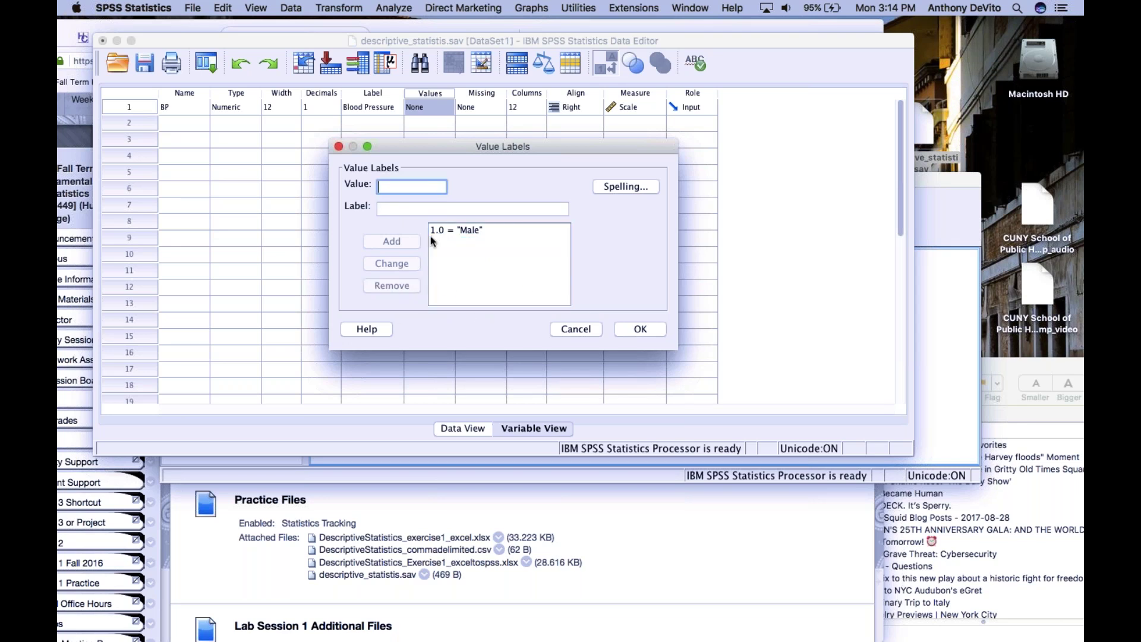
left_click(449, 232)
left_click(407, 288)
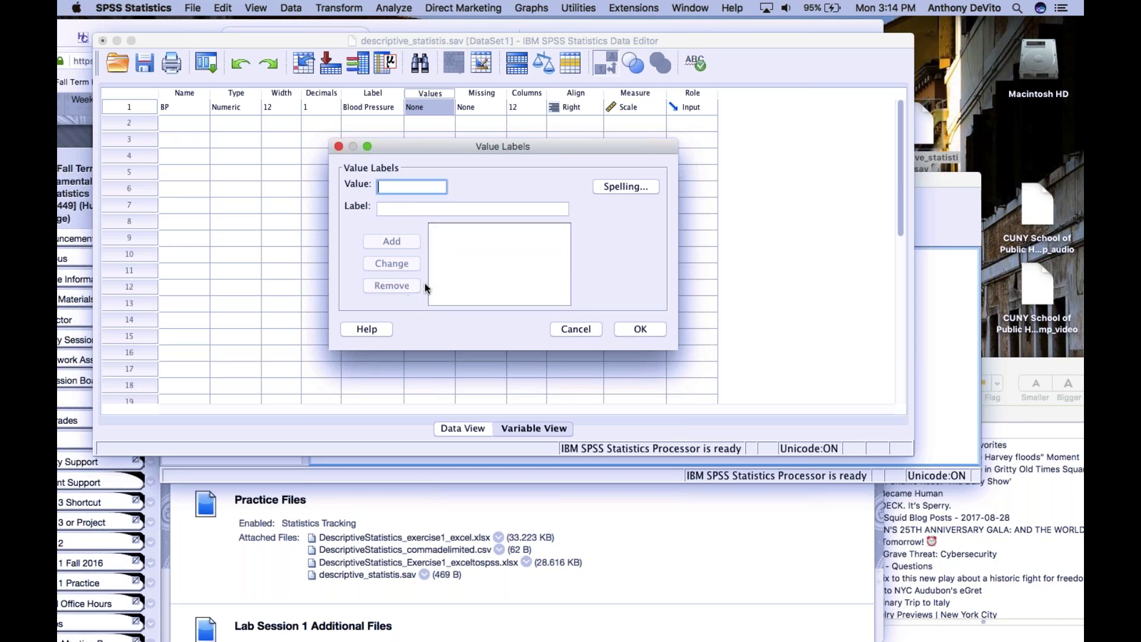
left_click(627, 328)
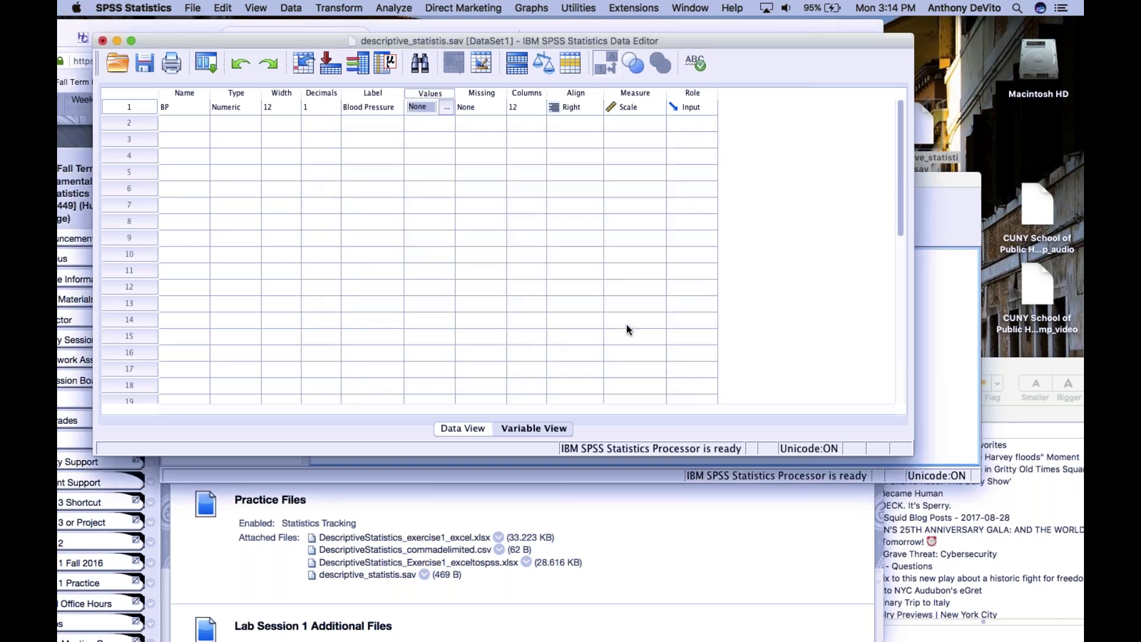
Examine the discrete missing values option for BP and close the dialog without applying anything.
left_click(490, 105)
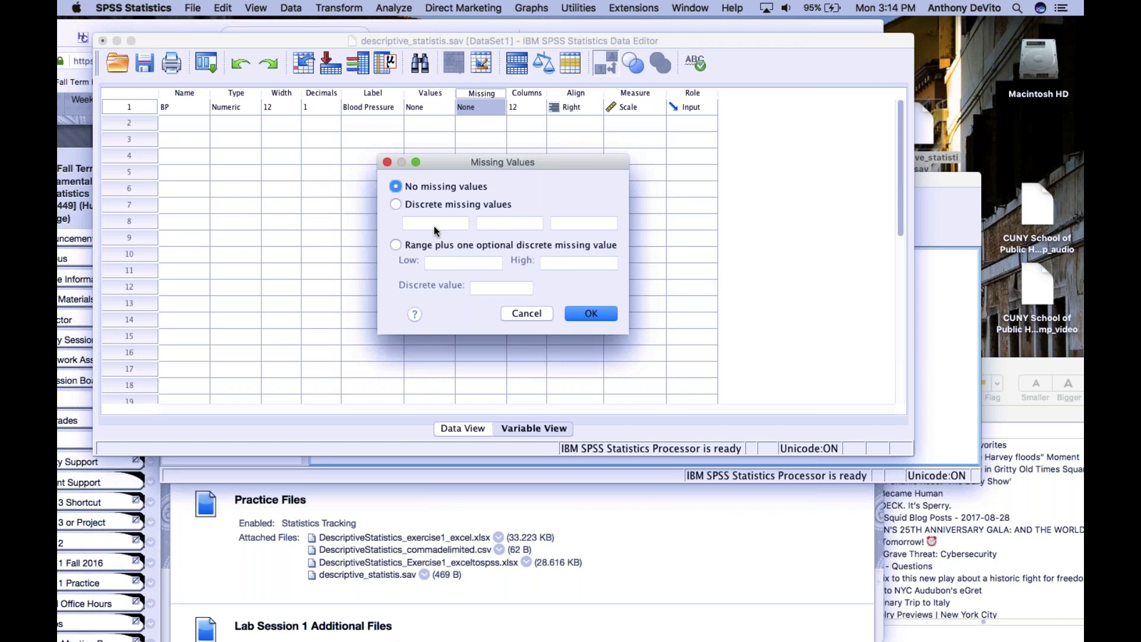
left_click(395, 204)
left_click(459, 223)
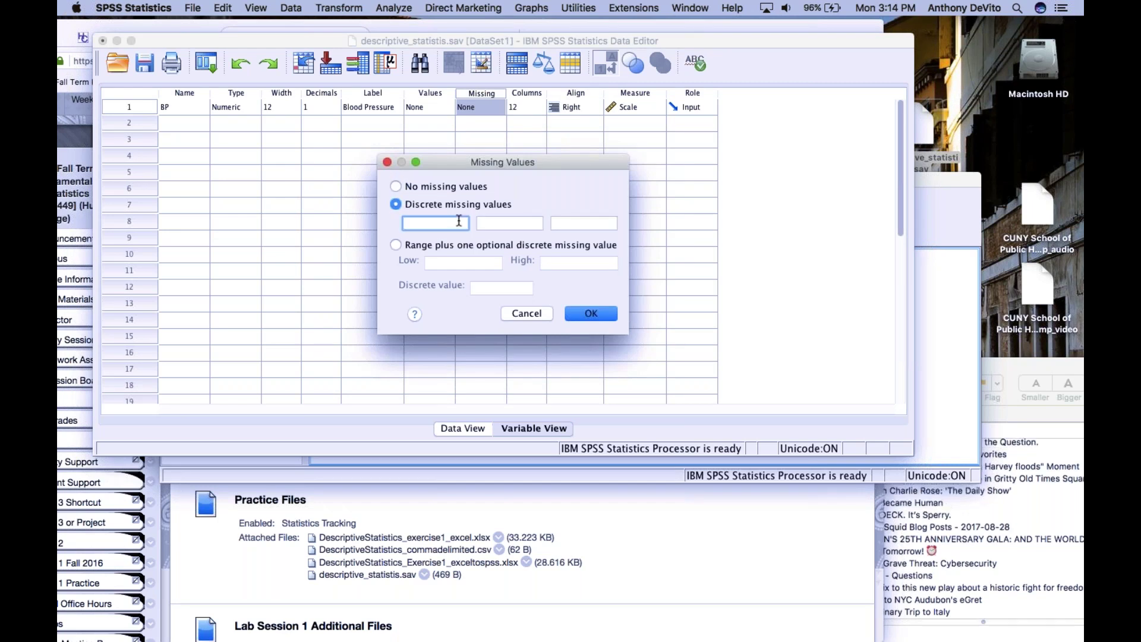
left_click(515, 223)
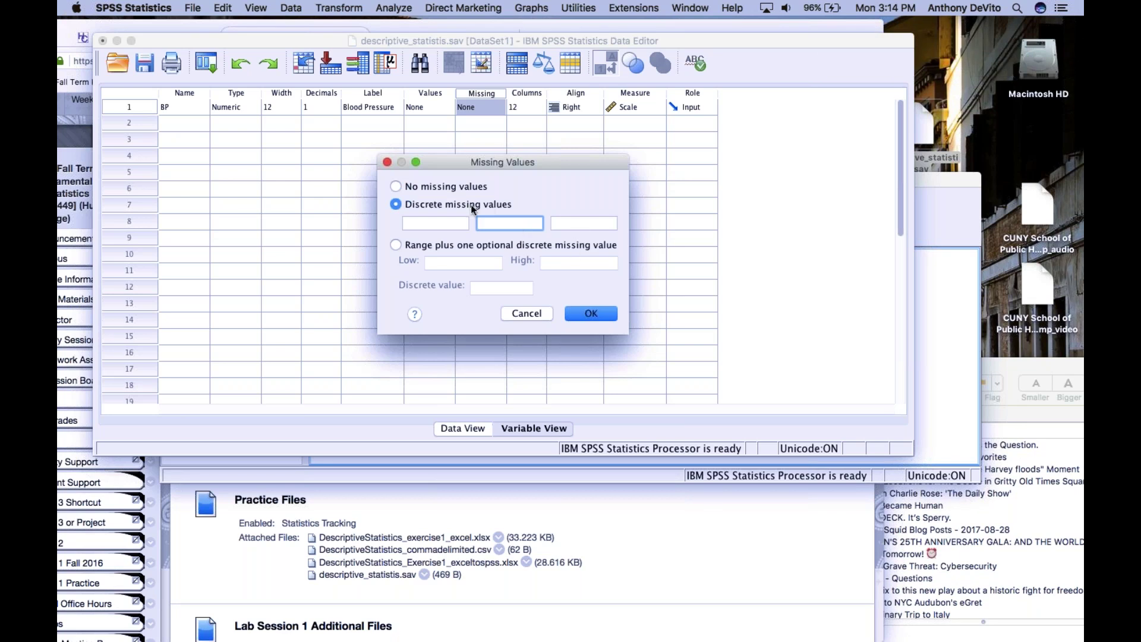
left_click(387, 162)
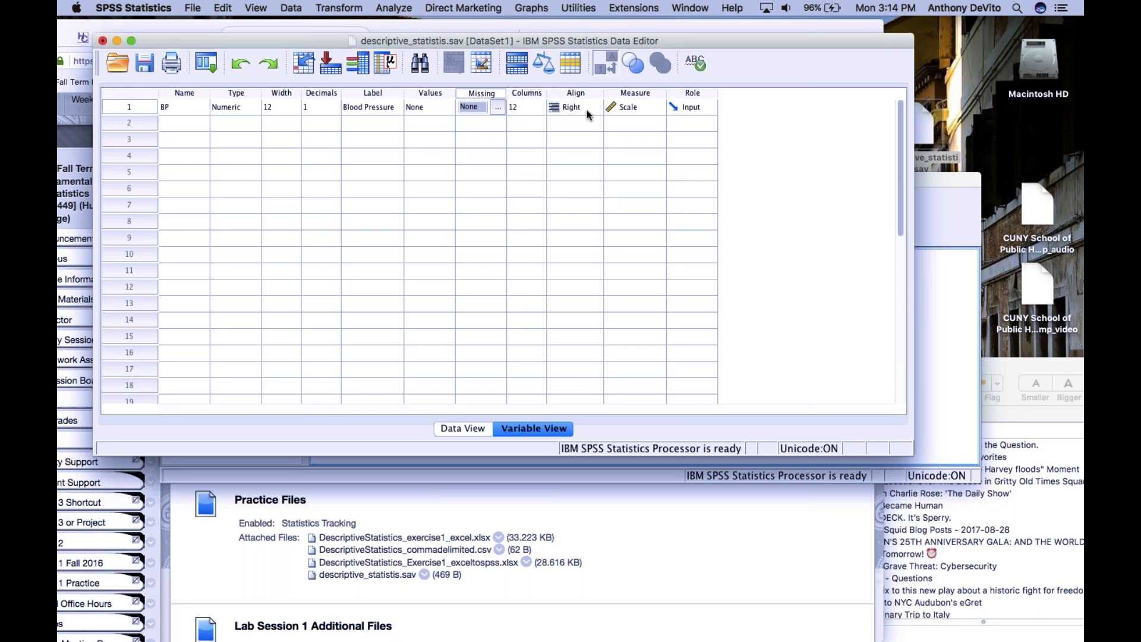
Review the Scale, Ordinal and Nominal measurement levels for BP and keep Scale.
left_click(654, 108)
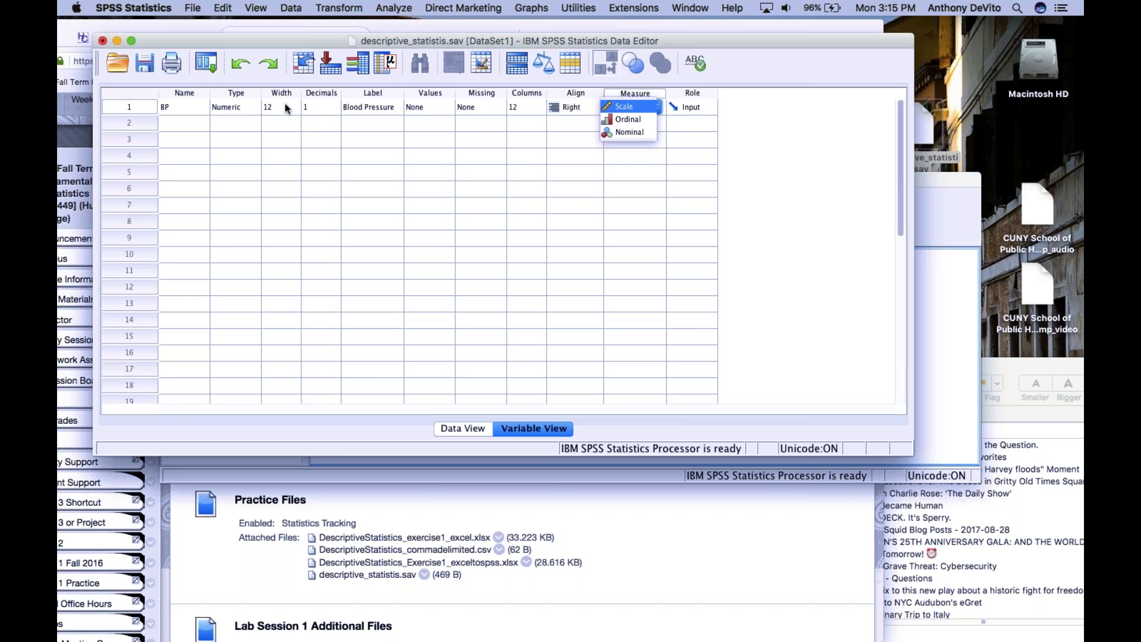
left_click(636, 107)
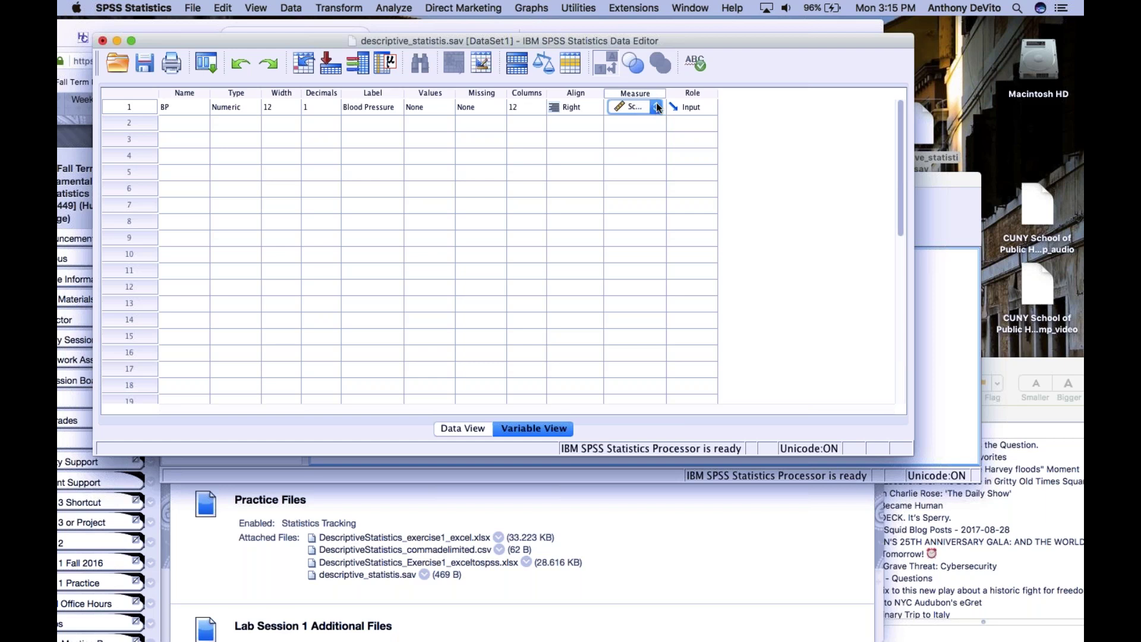
left_click(656, 107)
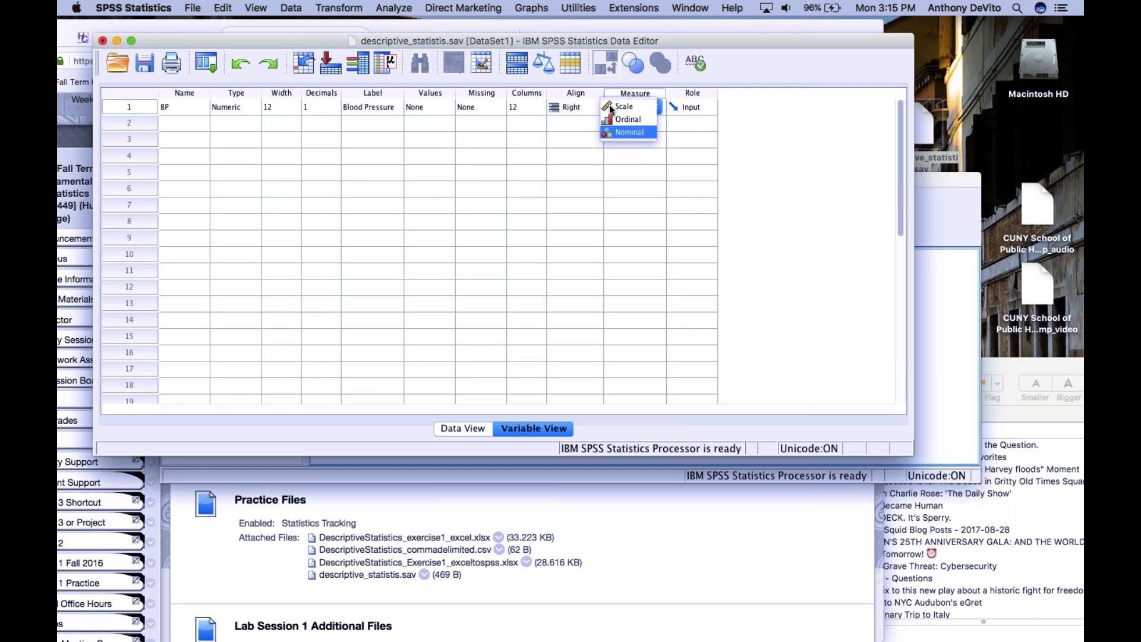
left_click(630, 107)
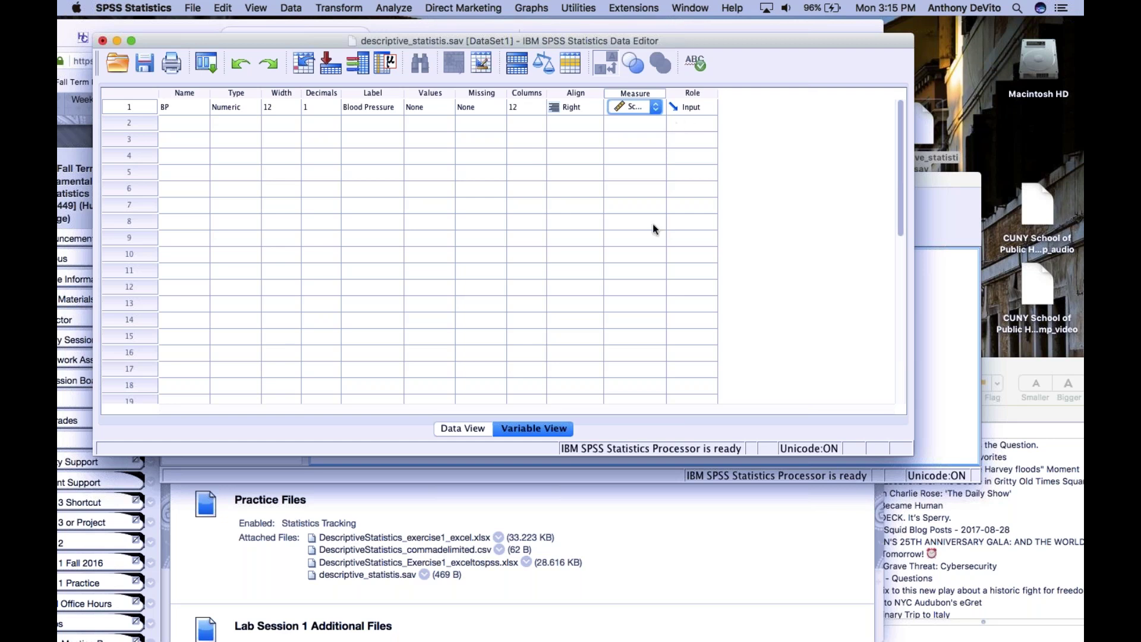
Return to the data values and set up a Descriptives analysis with Blood Pressure as its variable.
left_click(474, 430)
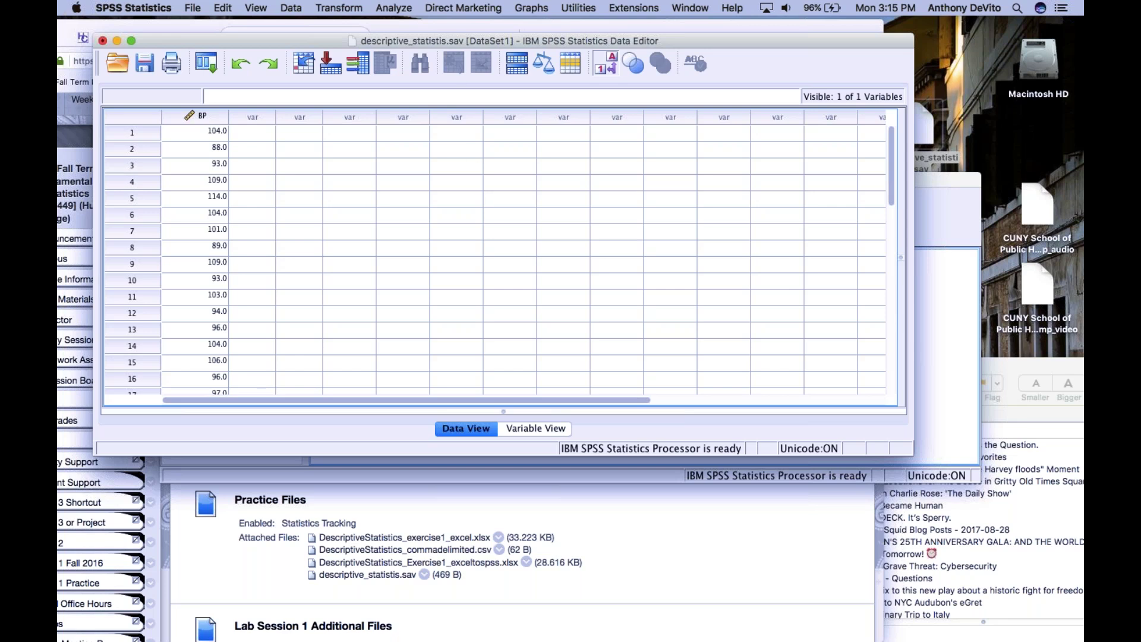
left_click(396, 8)
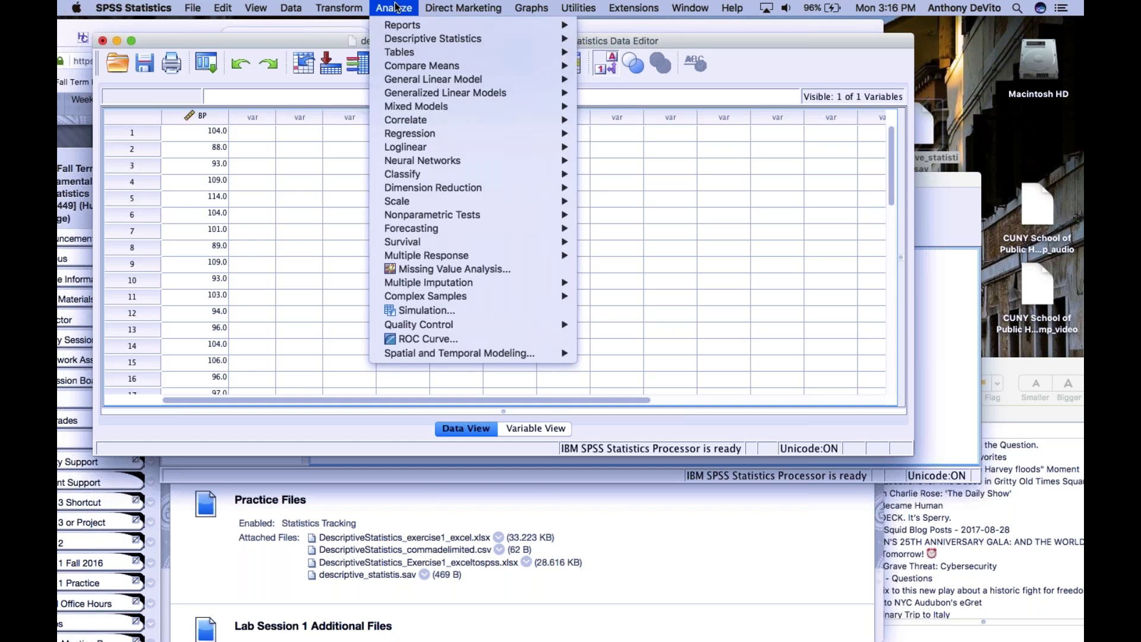
mouse_move(414, 41)
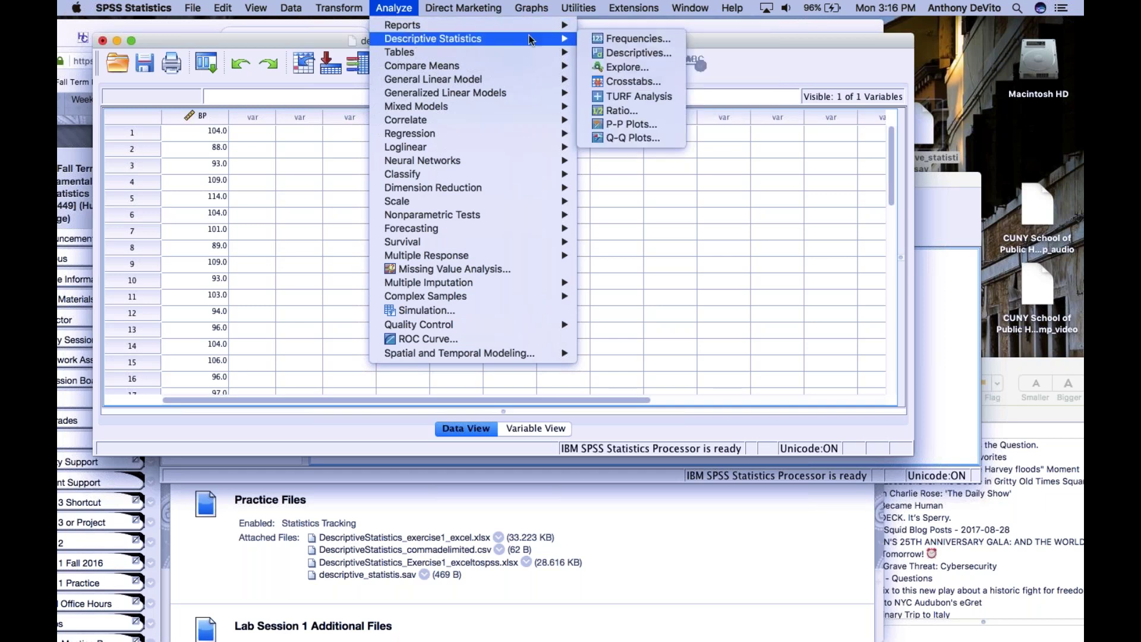
left_click(613, 52)
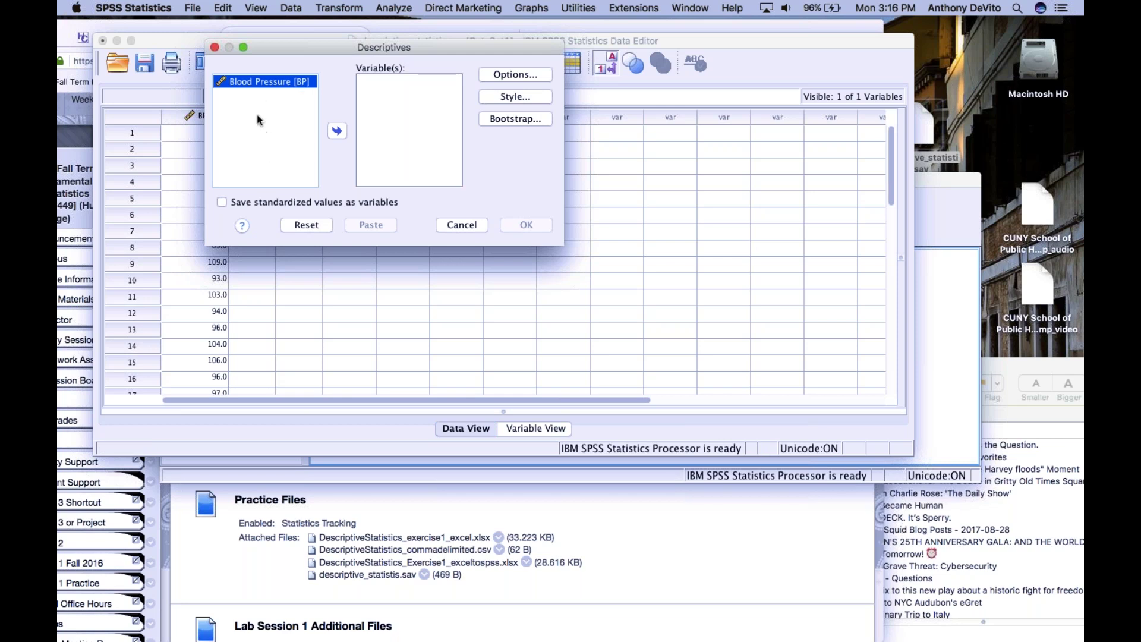
left_click(270, 83)
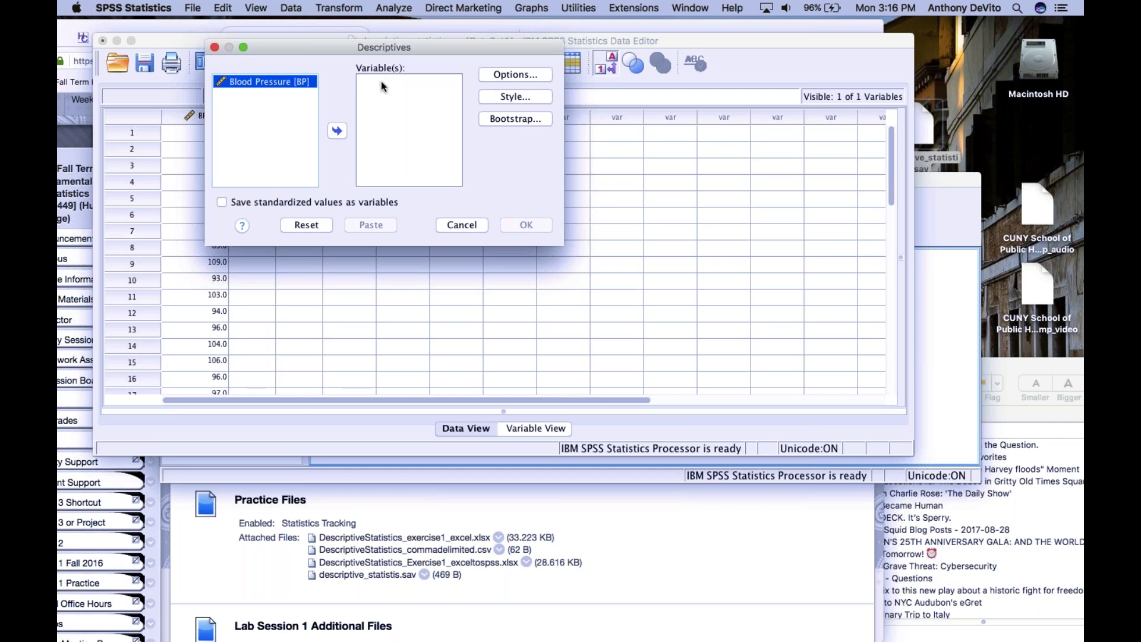
left_click(337, 131)
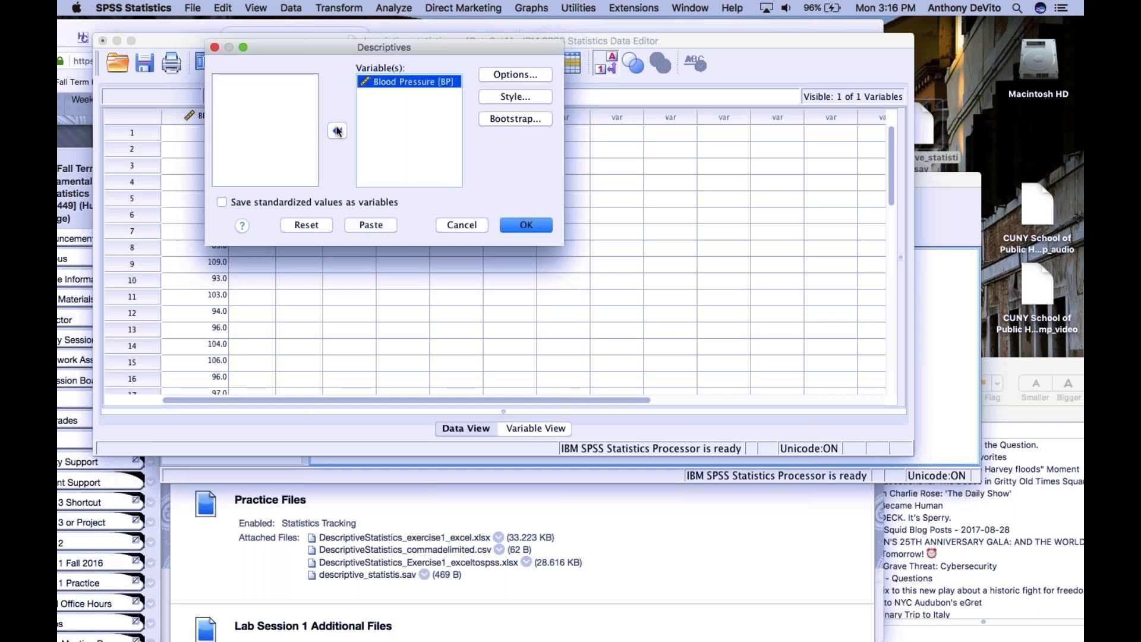
Add variance and range to the requested descriptive statistics and run the analysis.
left_click(508, 72)
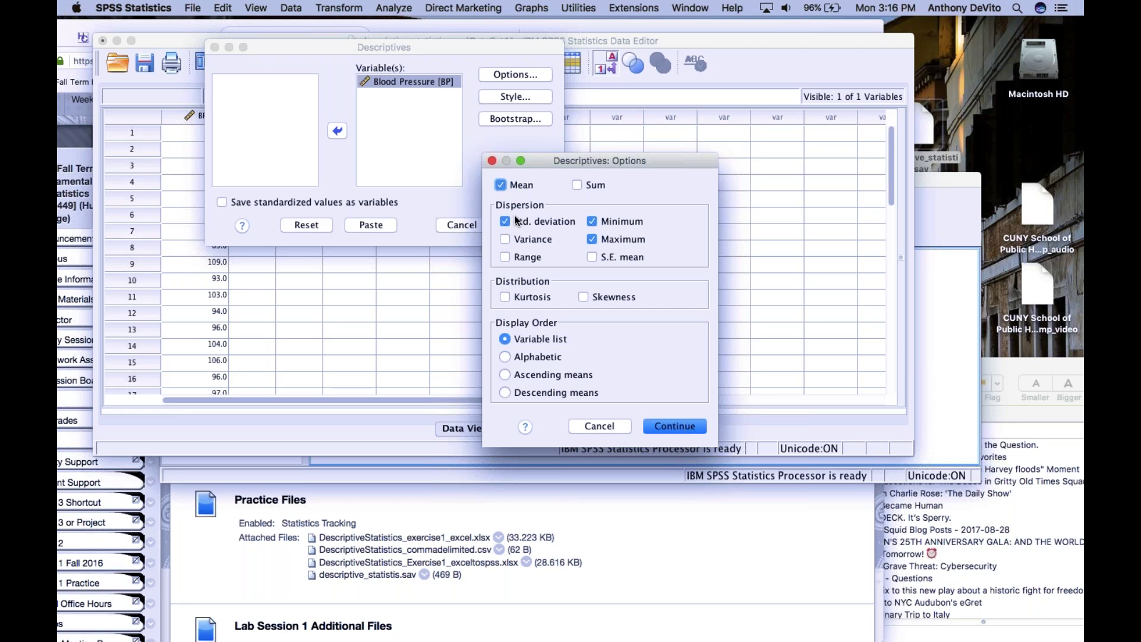
left_click(505, 257)
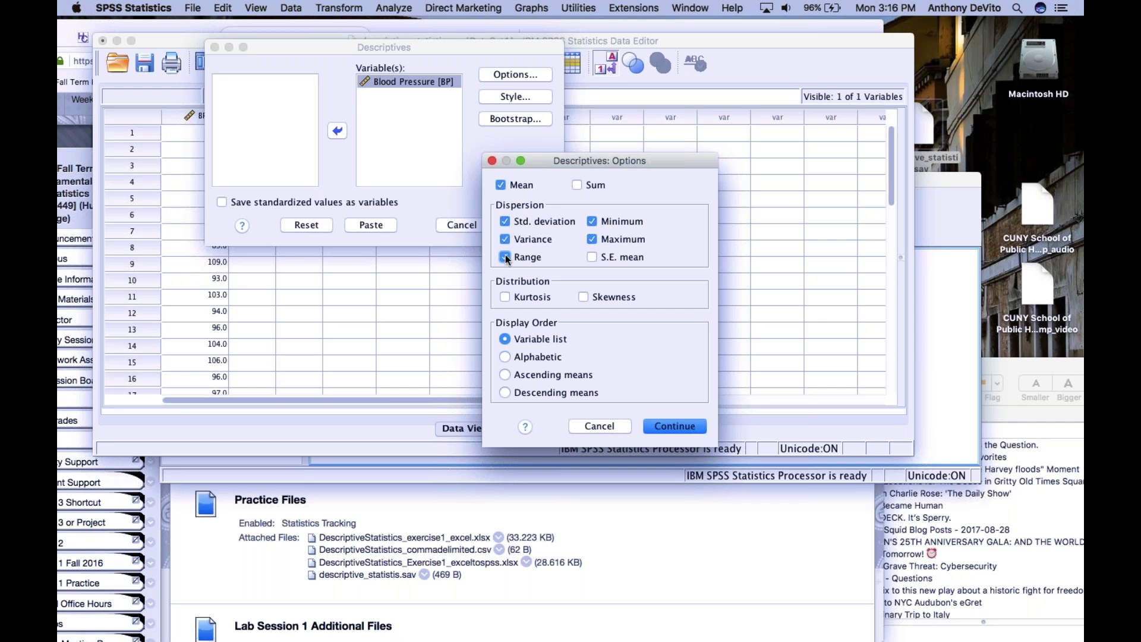
left_click(672, 428)
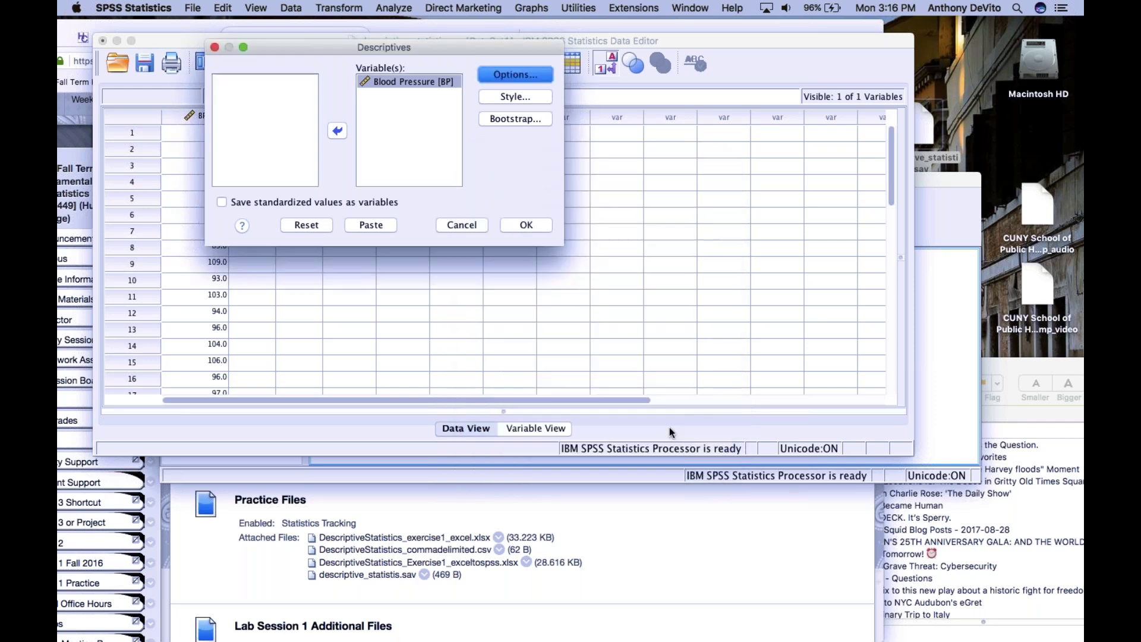
left_click(526, 224)
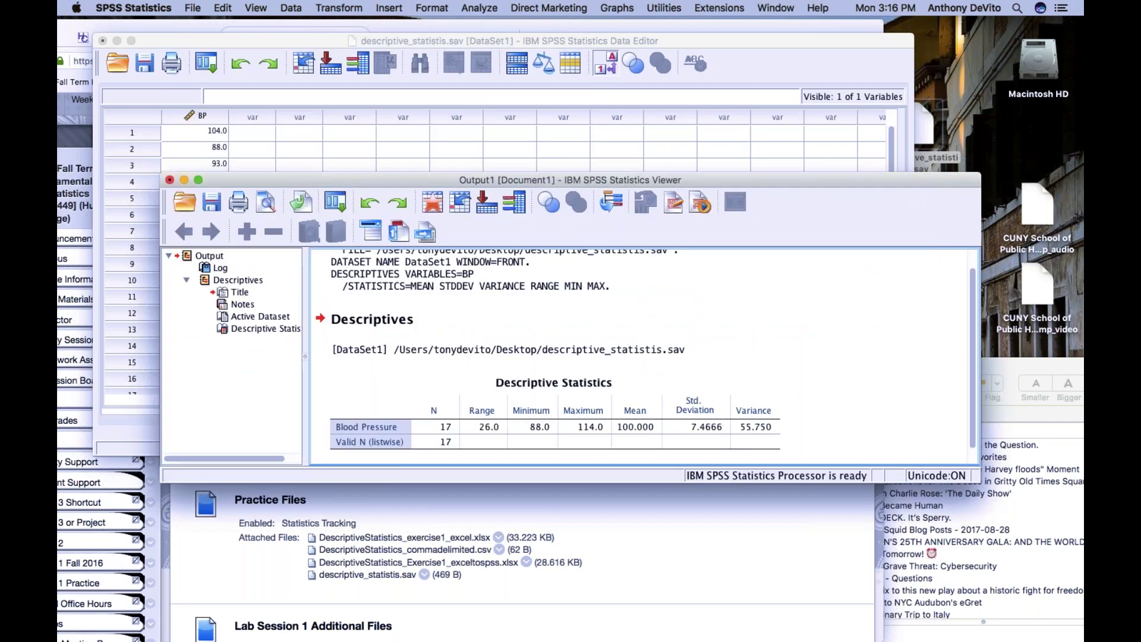
Move and enlarge the output window to fit the results, and select the Descriptive Statistics table.
left_click_drag(741, 176, 641, 21)
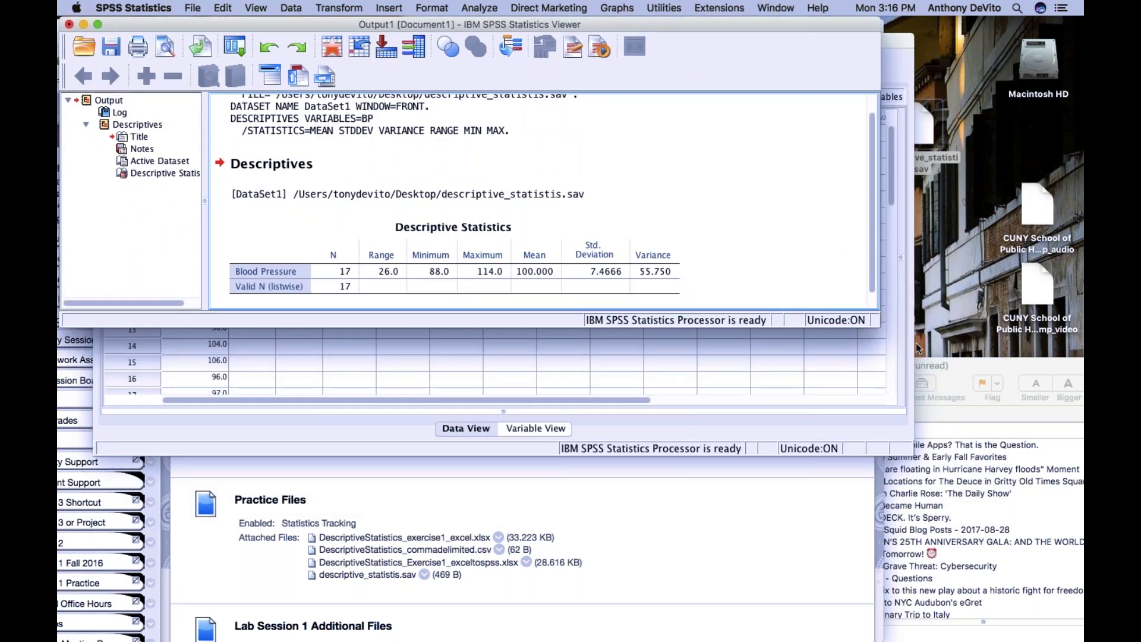
left_click_drag(878, 325, 930, 482)
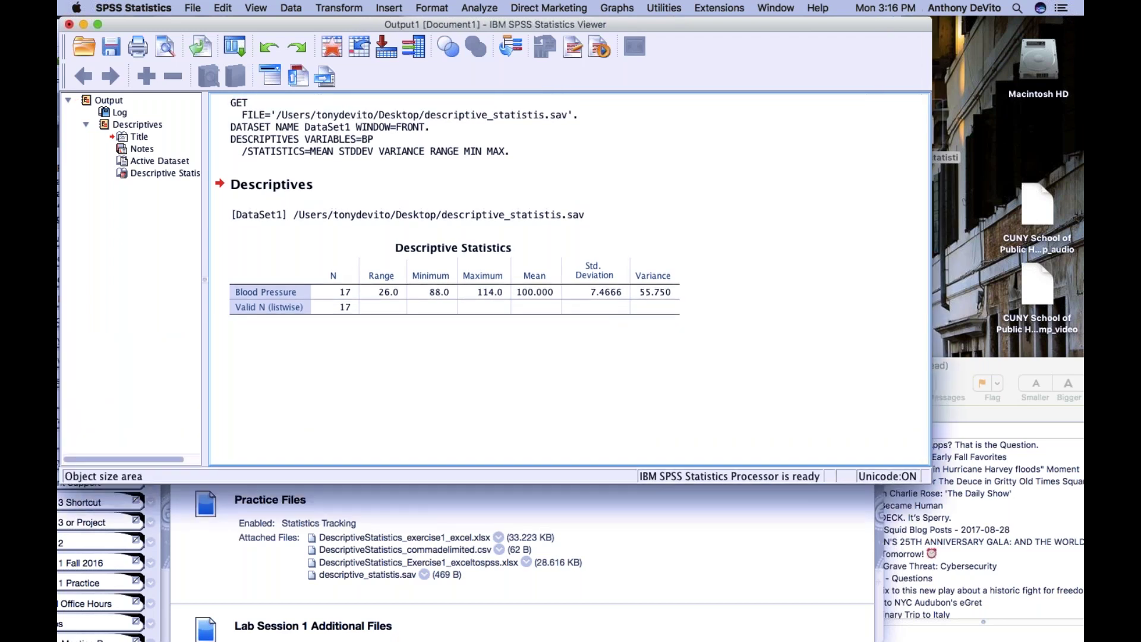
left_click(441, 292)
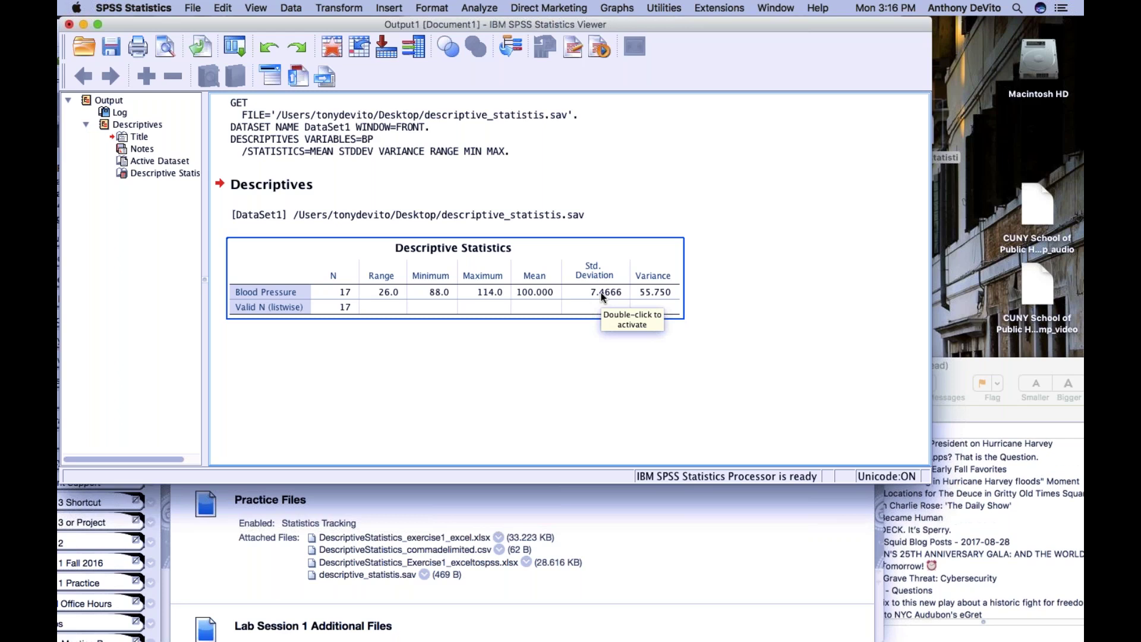
left_click(617, 209)
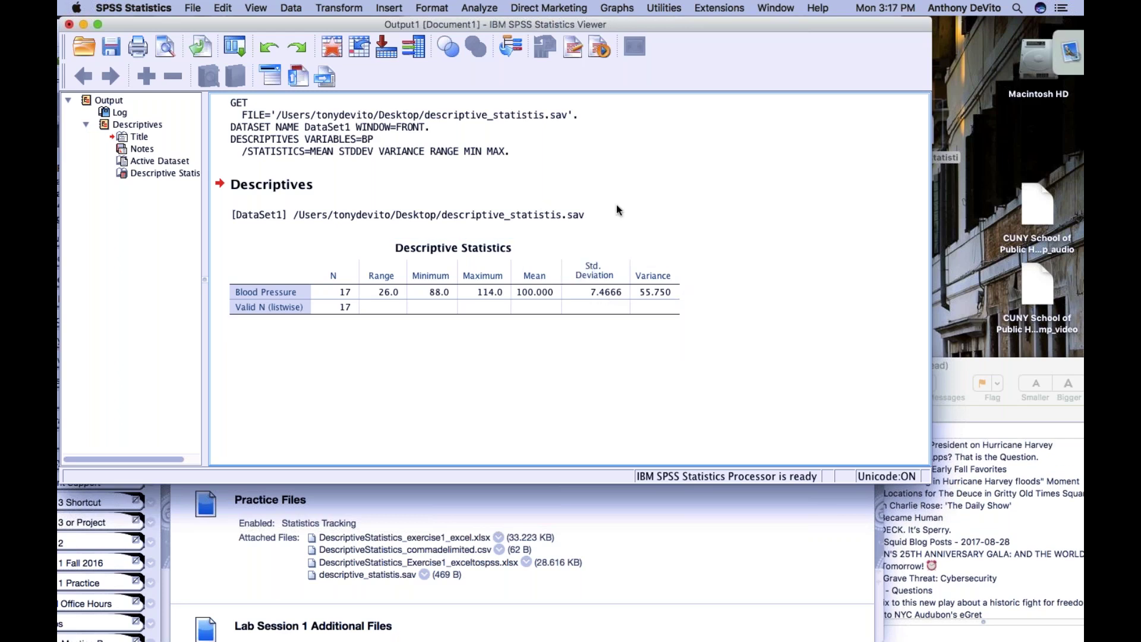
left_click(609, 245)
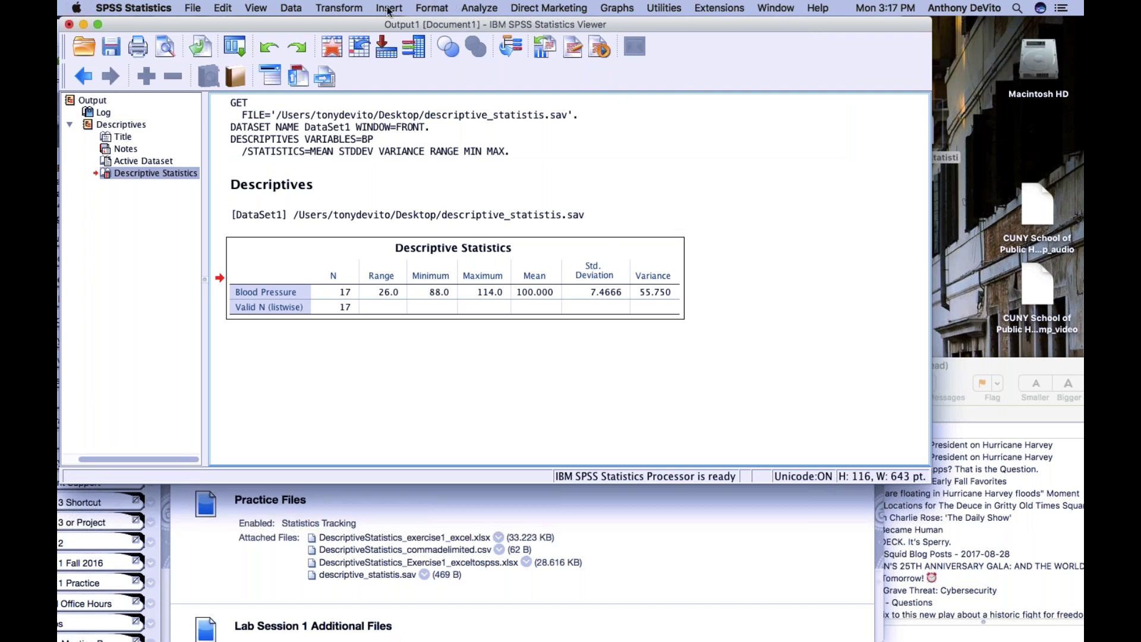
Set up an Explore analysis with Blood Pressure in the dependent list.
left_click(471, 6)
mouse_move(635, 50)
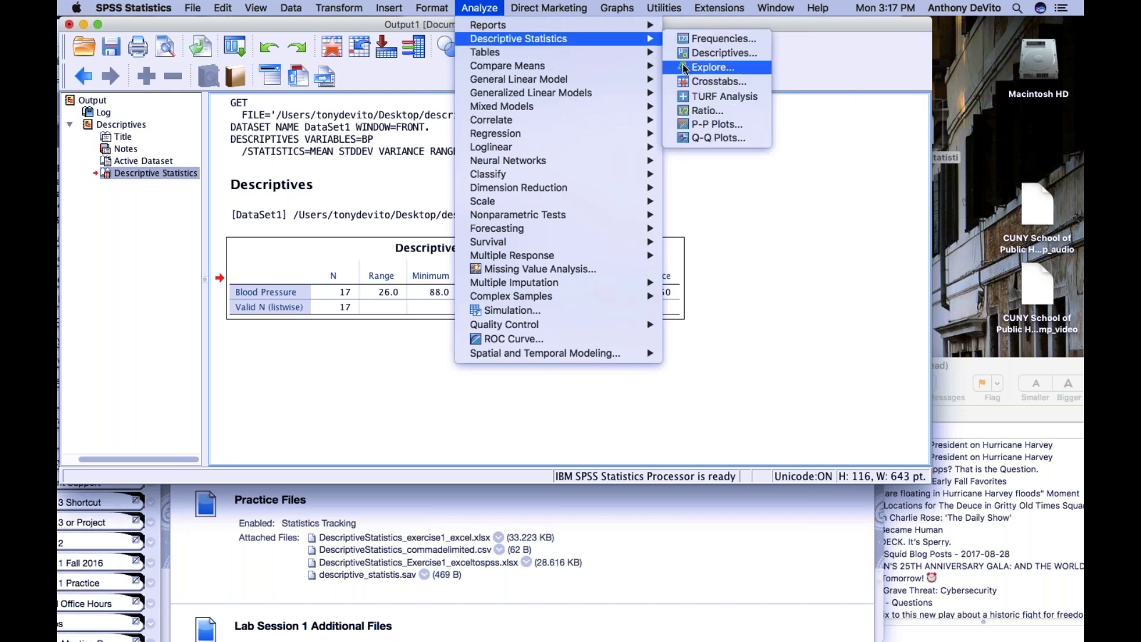
left_click(686, 67)
left_click(545, 69)
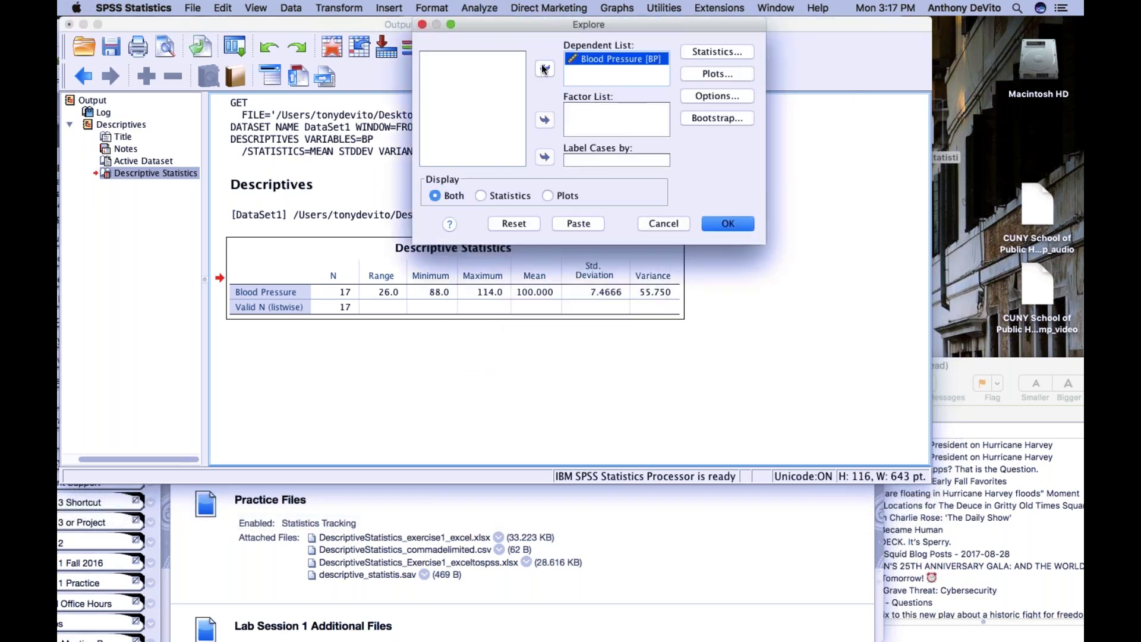
Choose a histogram instead of the stem-and-leaf plot and run the Explore analysis.
left_click(734, 73)
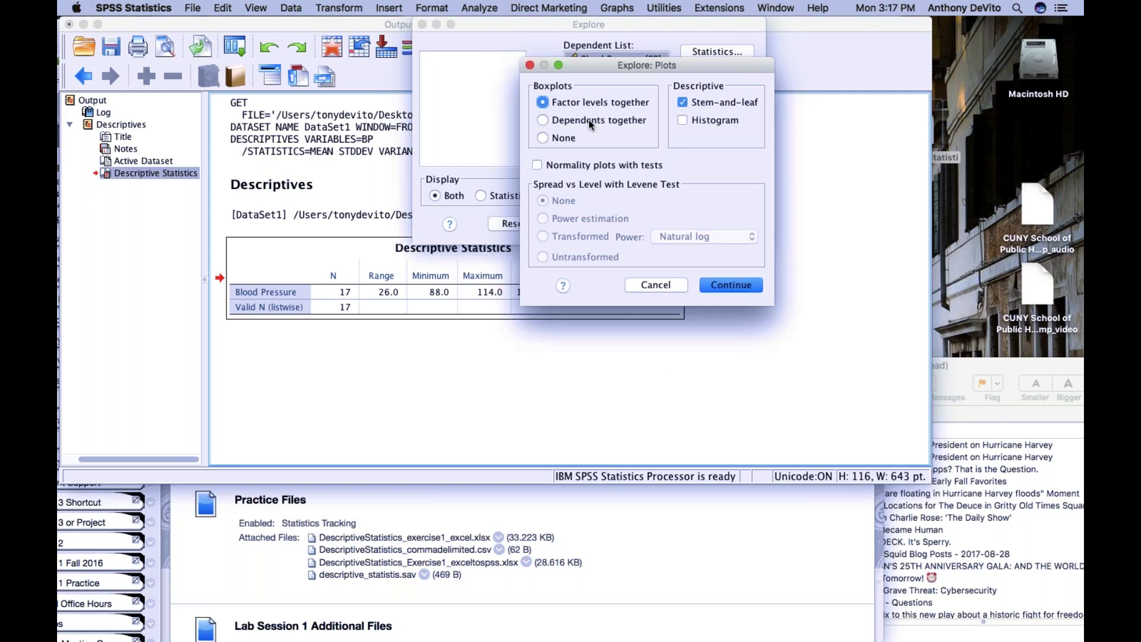
left_click(683, 120)
left_click(683, 102)
left_click(725, 288)
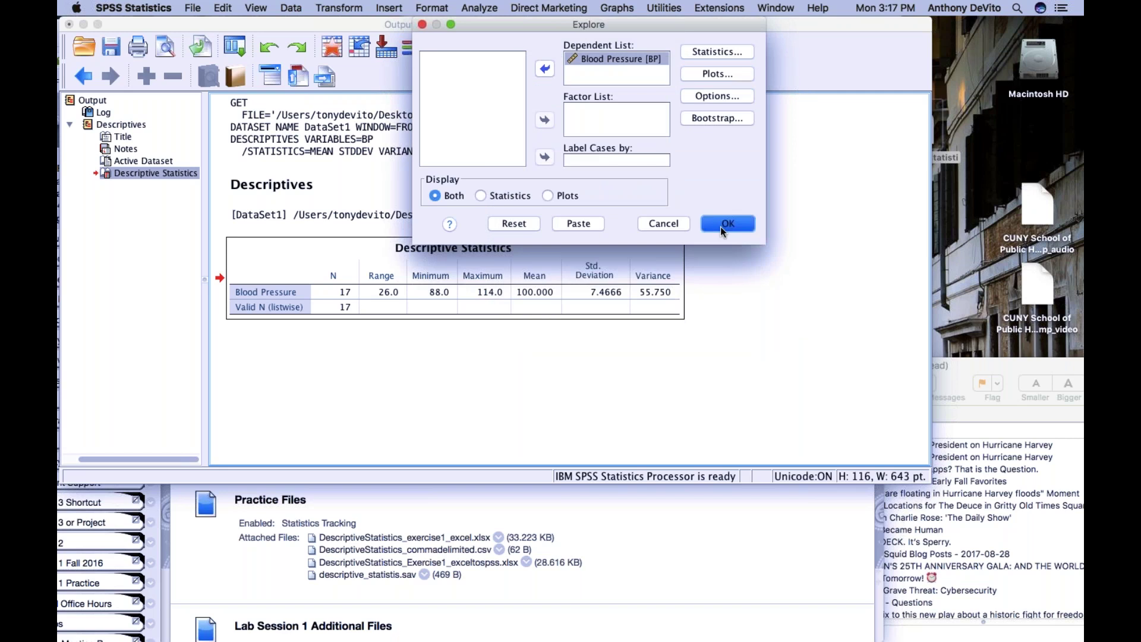
left_click(720, 224)
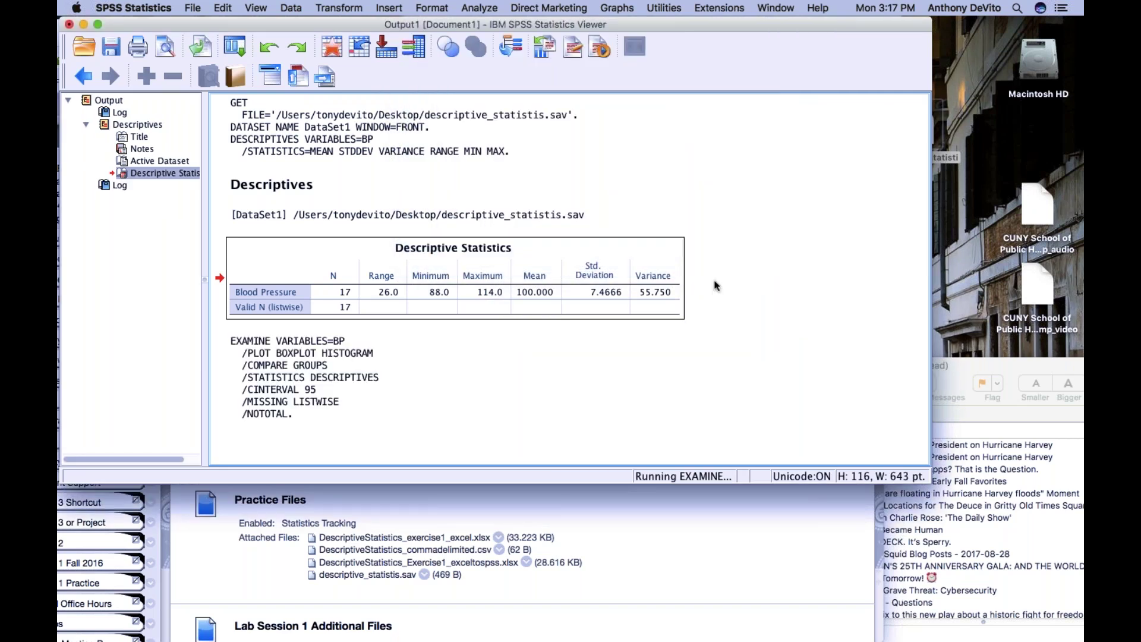
Examine the Explore results for Blood Pressure, from the Descriptives table through the histogram to the boxplot.
scroll(547, 223, "up", 2)
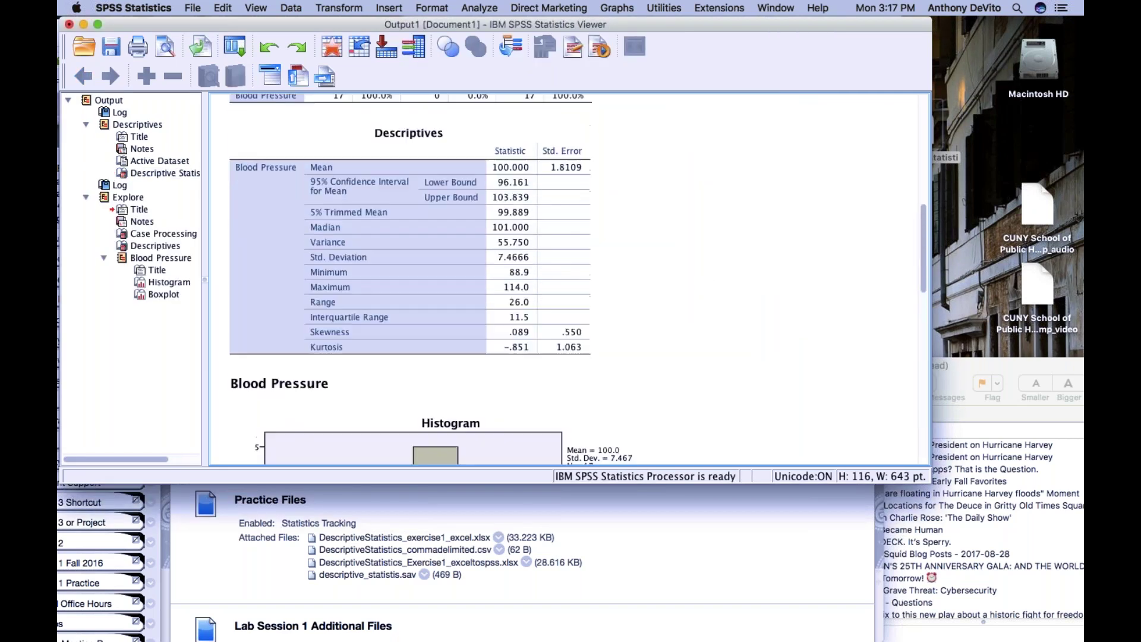
left_click(503, 171)
left_click(664, 217)
scroll(663, 220, "down", 8)
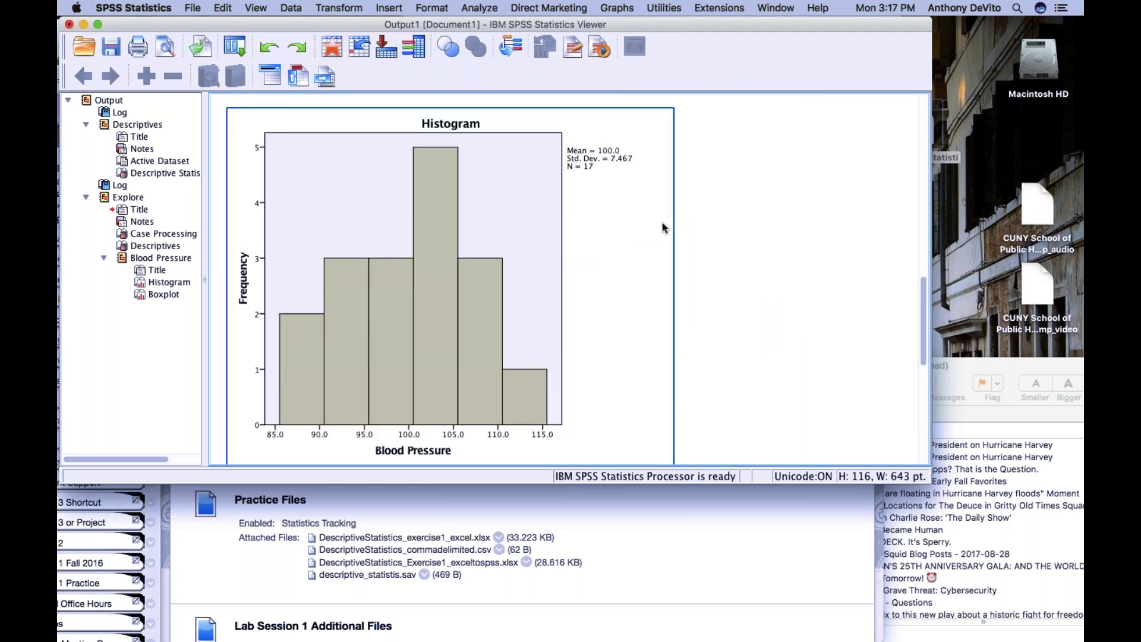
scroll(763, 289, "down", 10)
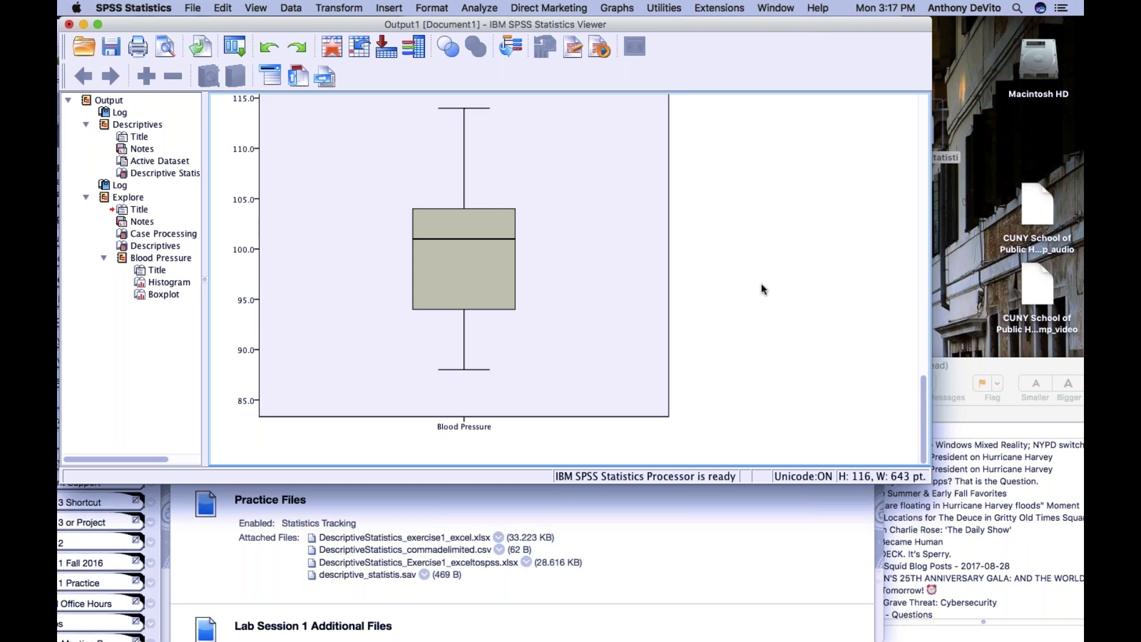
Open the Blood Pressure boxplot in the Chart Editor and close it without making changes.
scroll(743, 282, "up", 5)
left_click(641, 283)
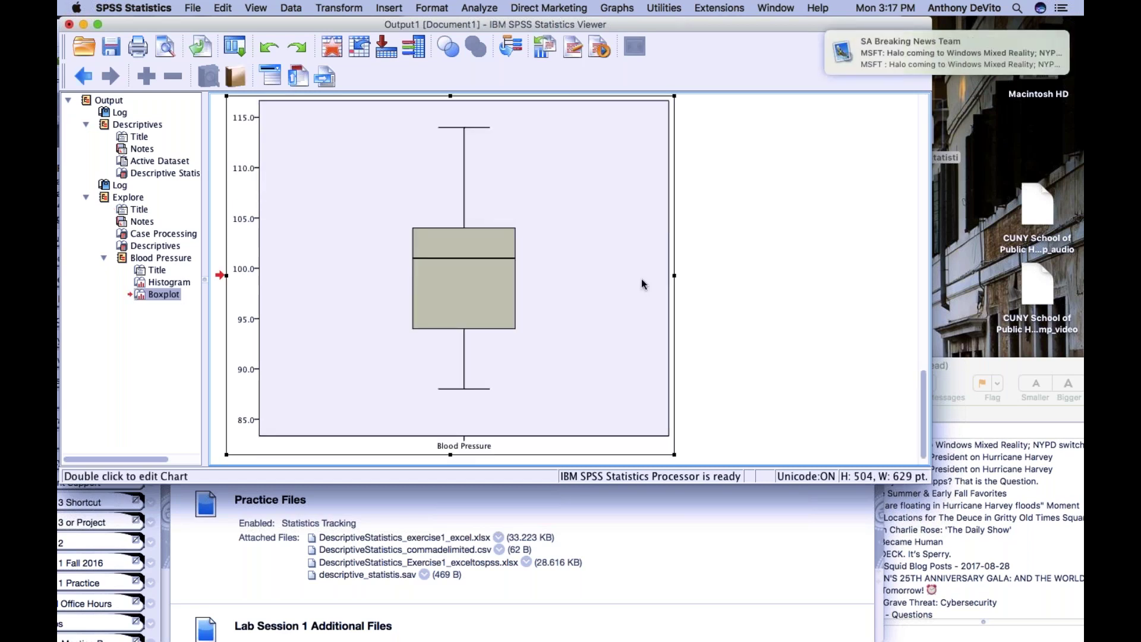
double_click(608, 258)
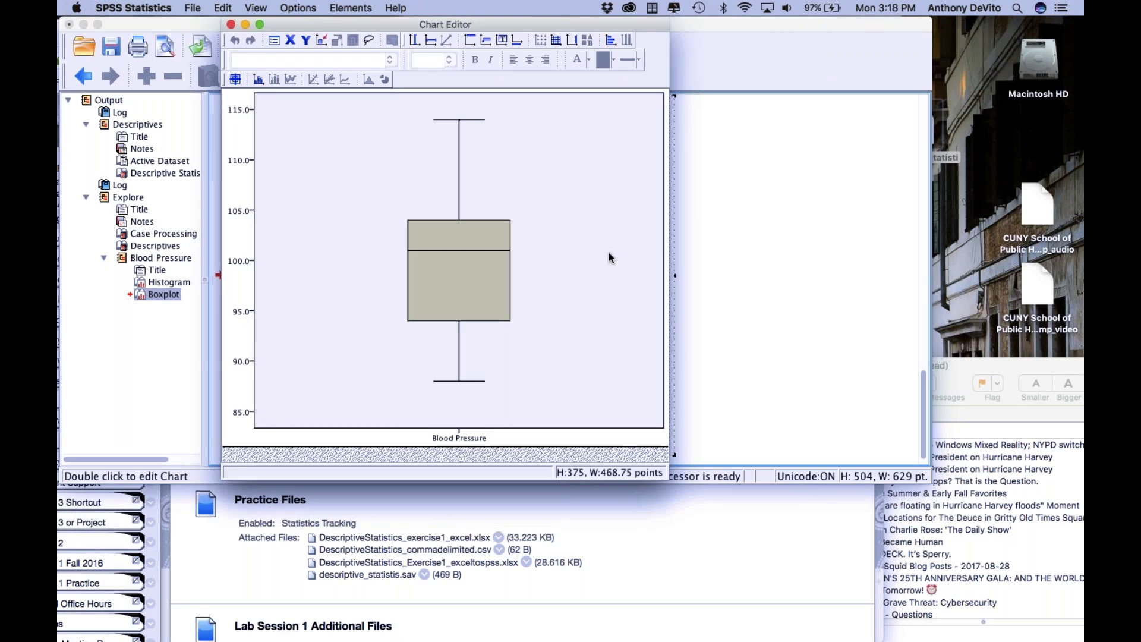
left_click(231, 25)
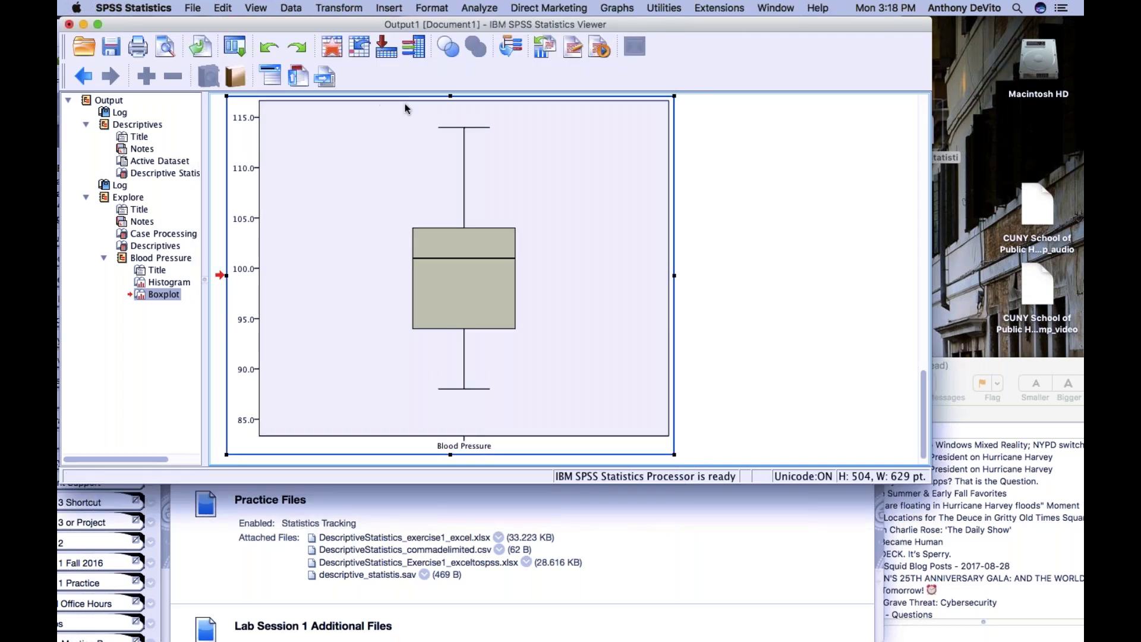
Examine the median line, box and whiskers of the Blood Pressure boxplot.
left_click(744, 181)
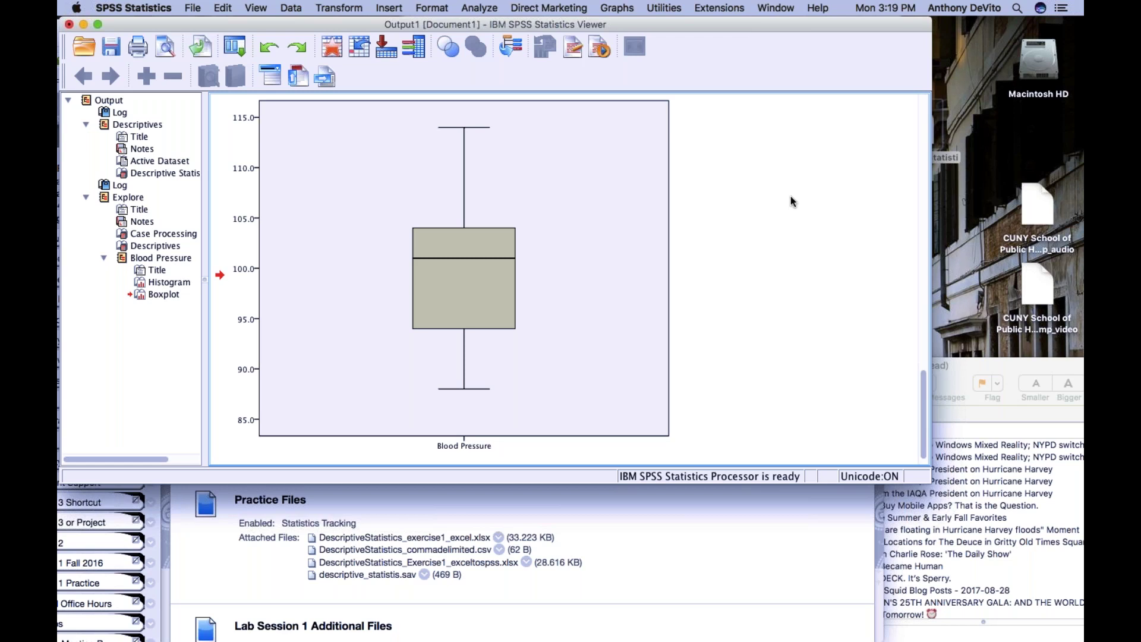
scroll(790, 202, "down", 1)
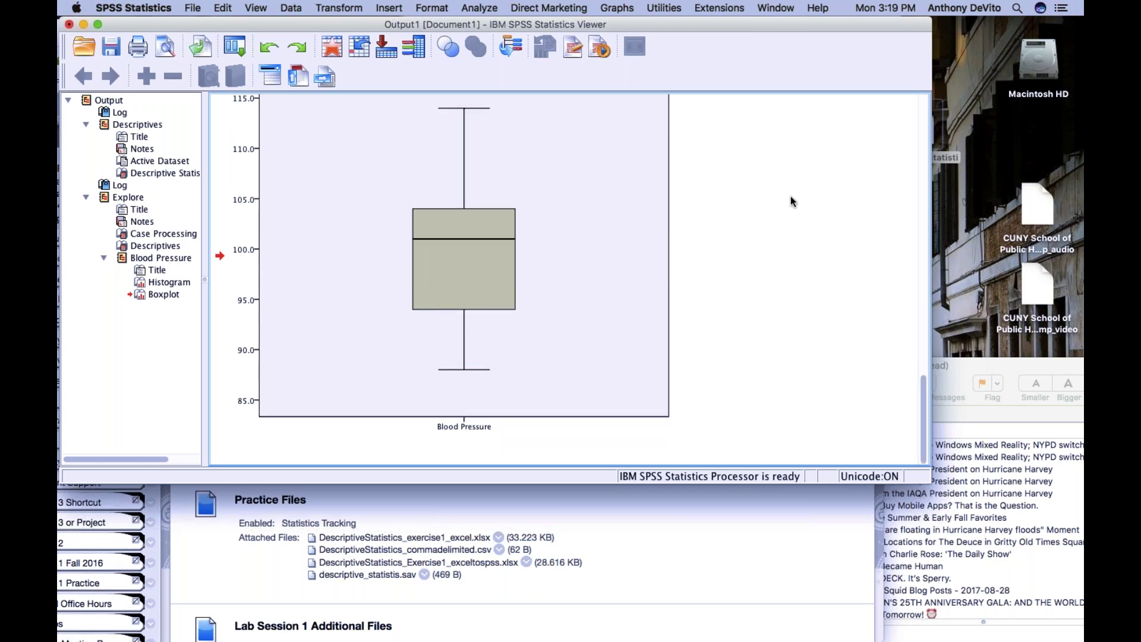
scroll(790, 200, "up", 5)
scroll(790, 201, "down", 5)
scroll(790, 202, "up", 2)
scroll(790, 202, "down", 2)
scroll(790, 202, "up", 2)
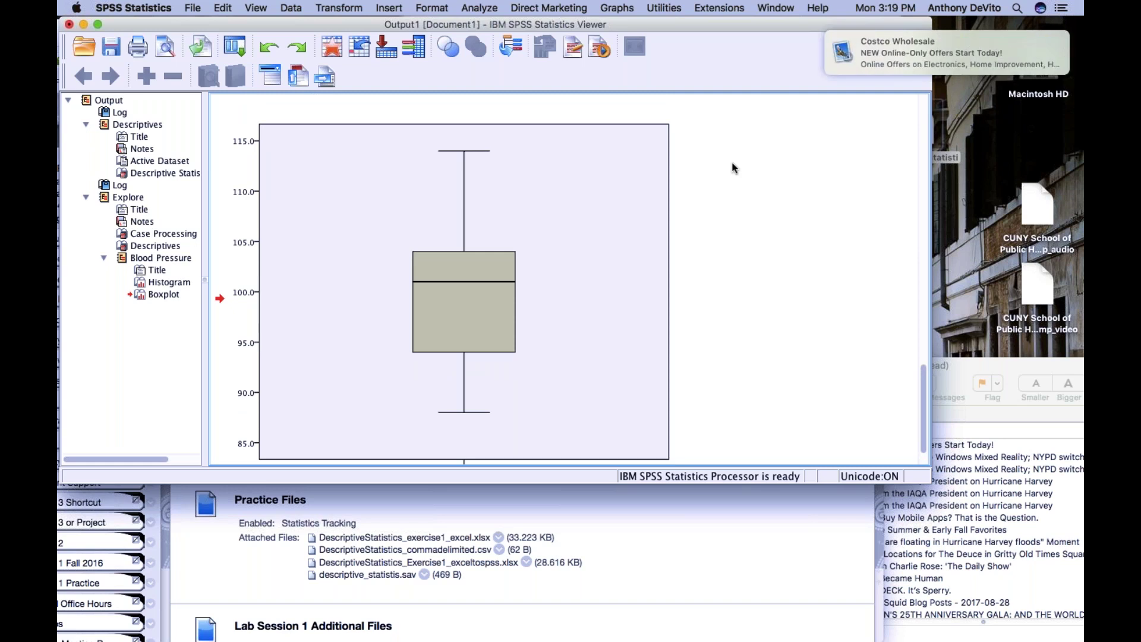
scroll(725, 217, "down", 2)
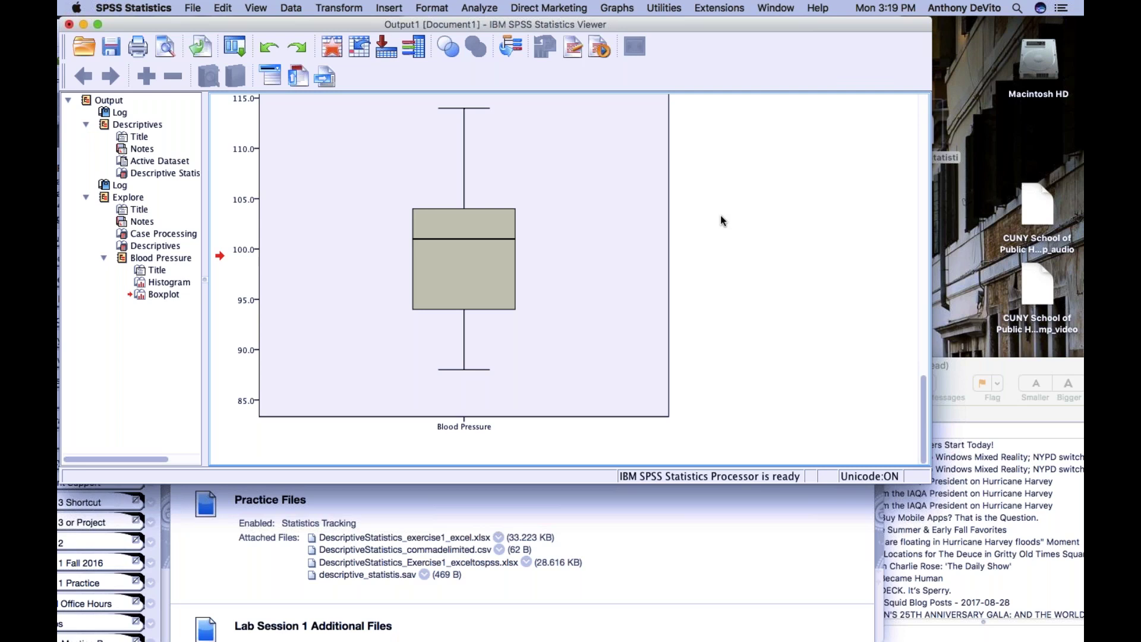
Compare the Explore Descriptives table with the earlier Descriptive Statistics table for Blood Pressure.
scroll(720, 215, "up", 10)
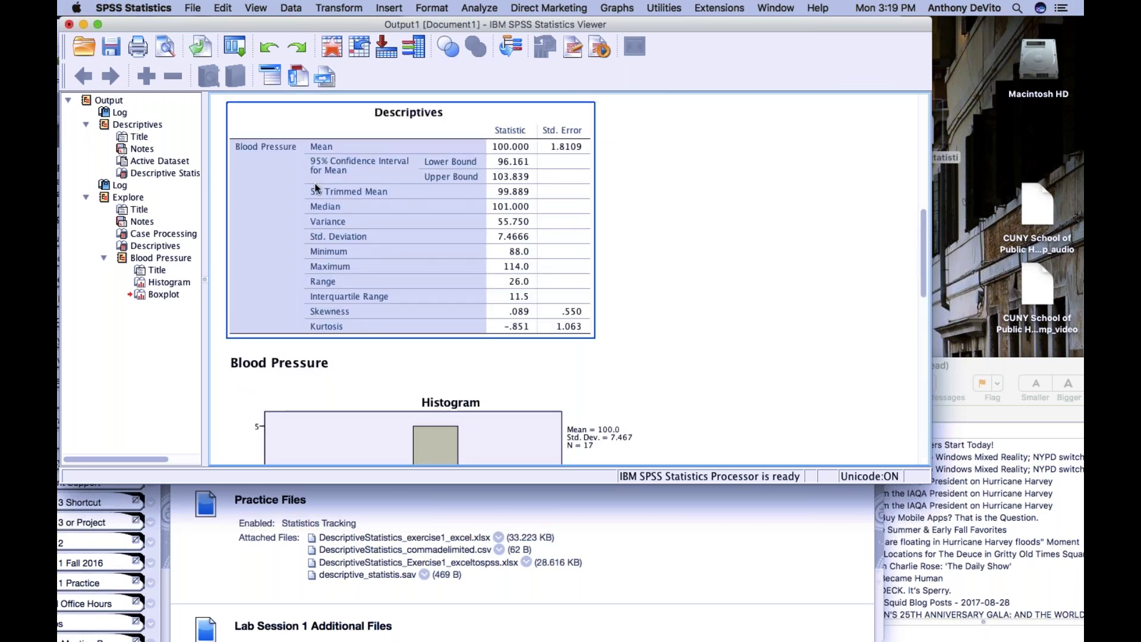
scroll(516, 241, "down", 2)
left_click(516, 240)
left_click(657, 242)
scroll(657, 242, "down", 1)
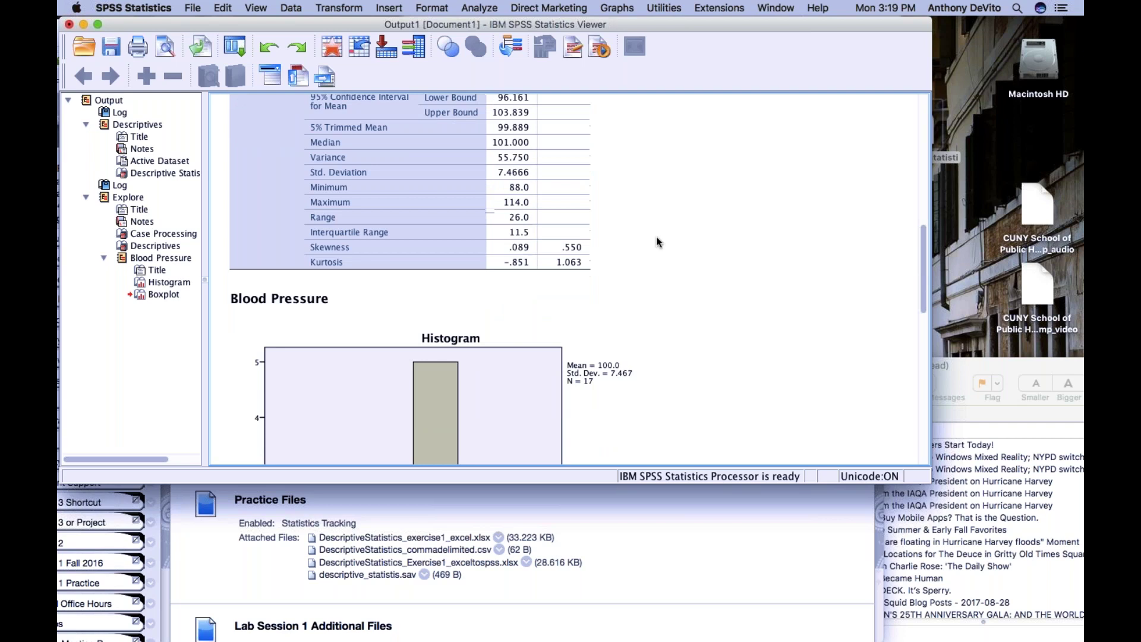
left_click(478, 7)
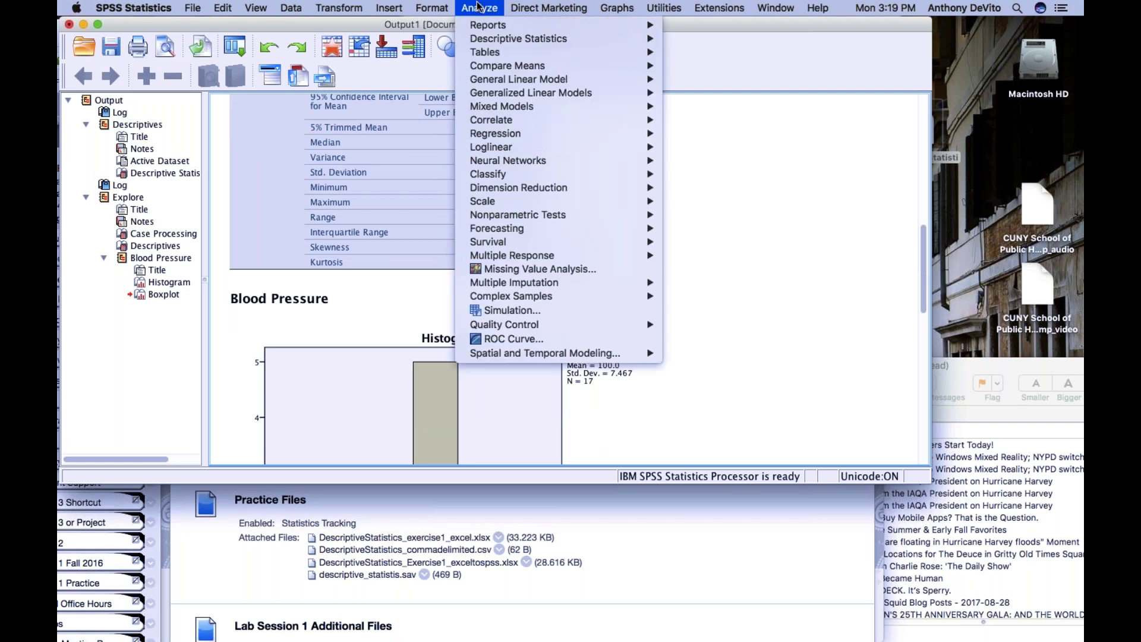
left_click(736, 226)
scroll(712, 229, "up", 15)
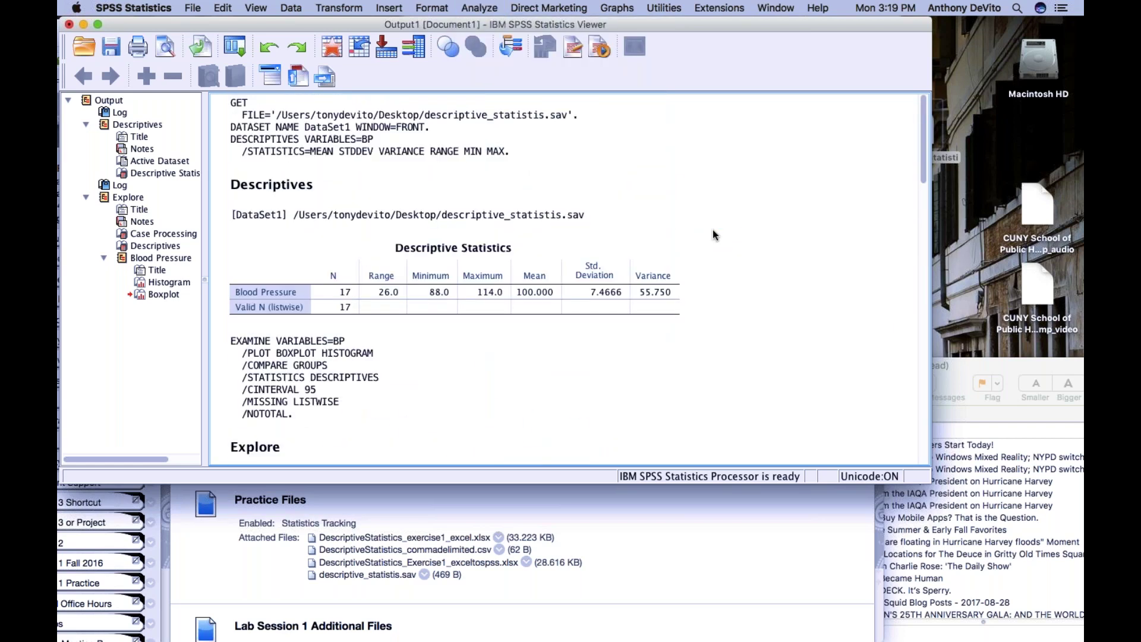
scroll(712, 229, "down", 2)
scroll(711, 230, "down", 2)
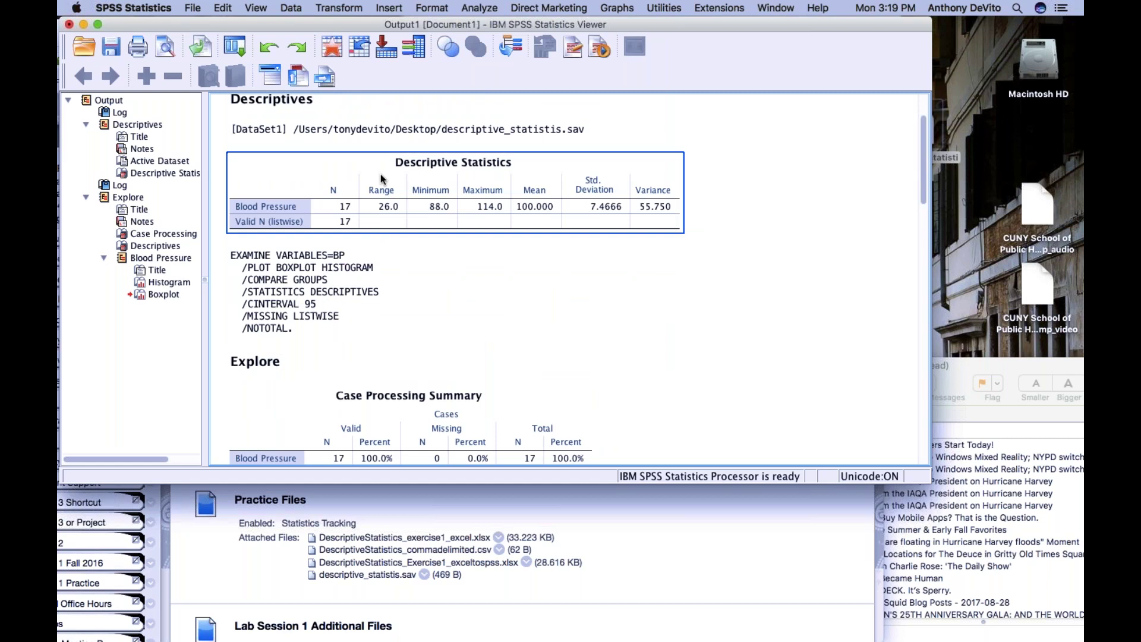
Close the SPSS output viewer without saving its contents, keeping the descriptive_statistis.sav dataset open in the Data Editor.
left_click_drag(333, 25, 467, 129)
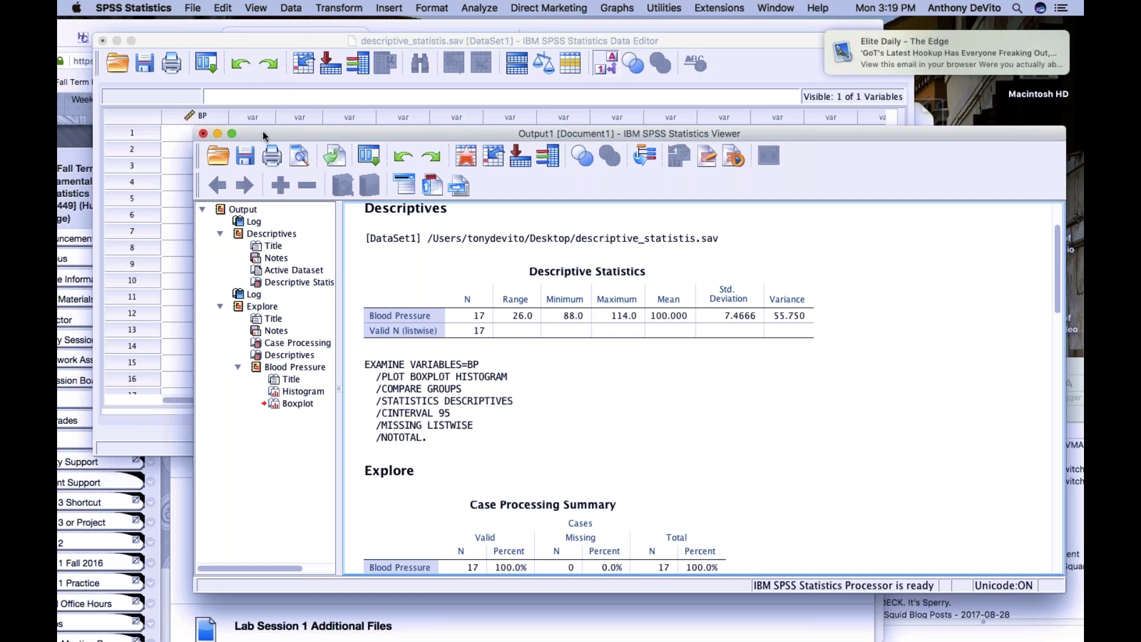
left_click(255, 38)
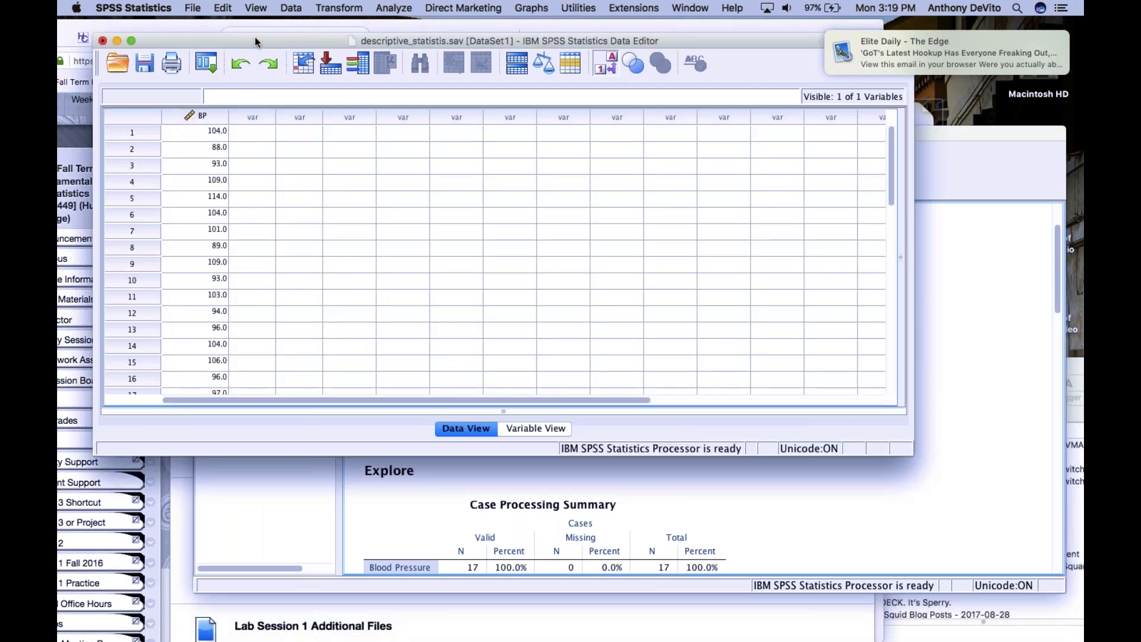
left_click(101, 41)
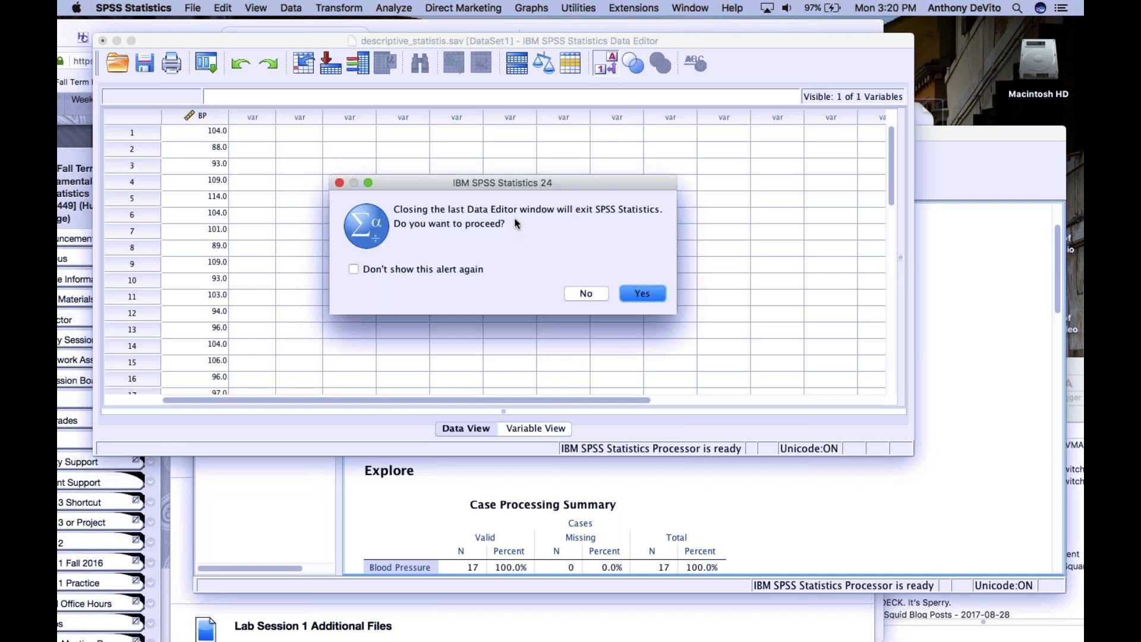
left_click(641, 292)
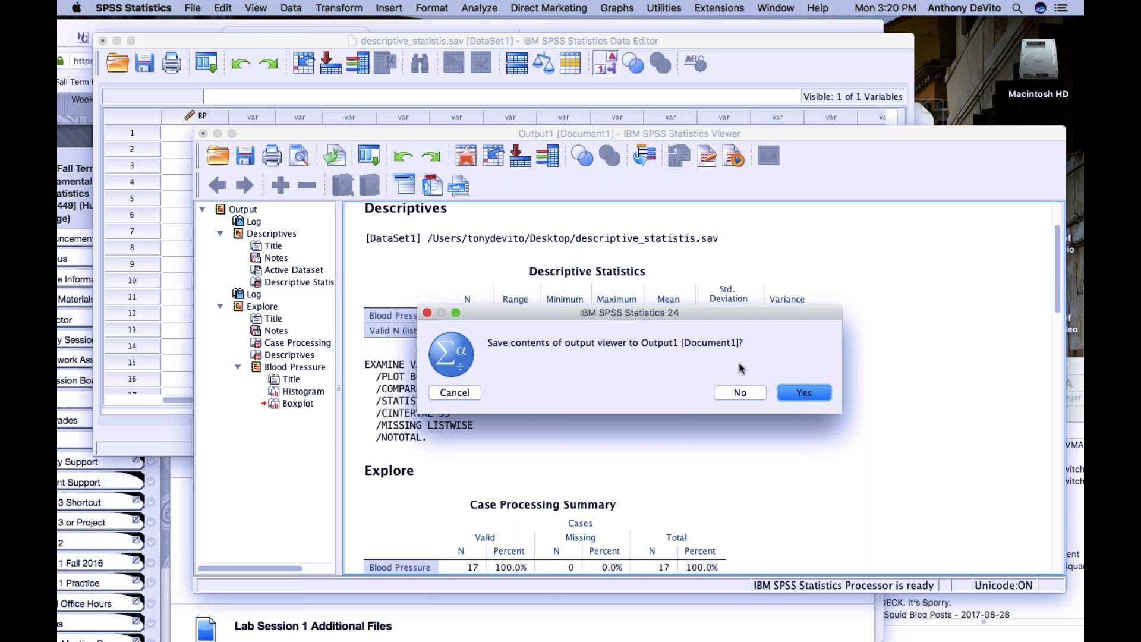
left_click(740, 391)
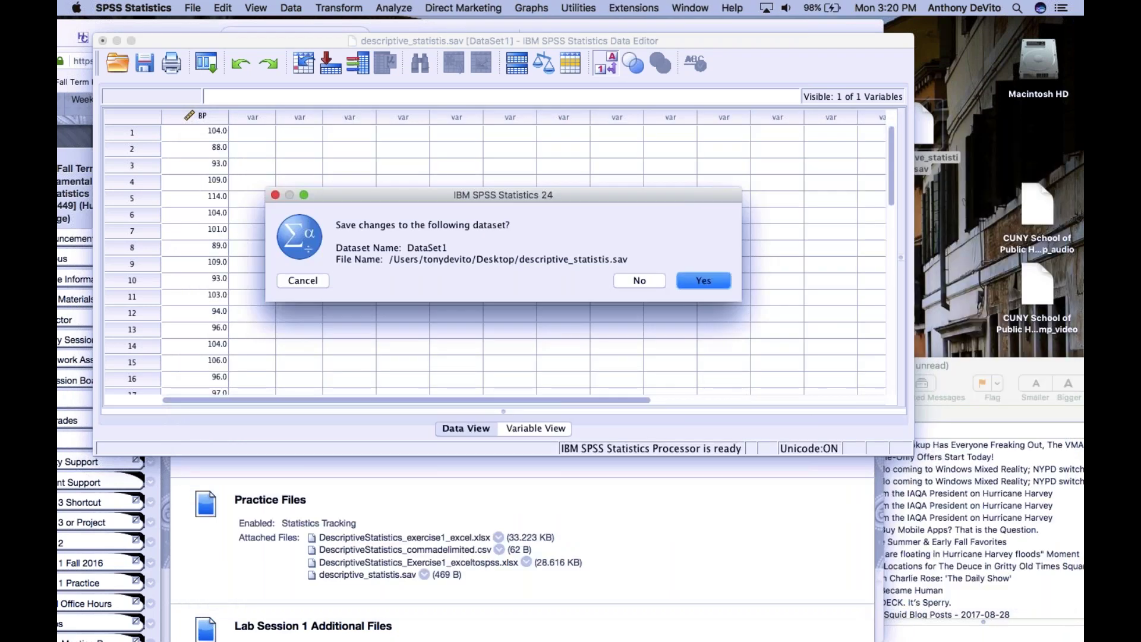
left_click(274, 195)
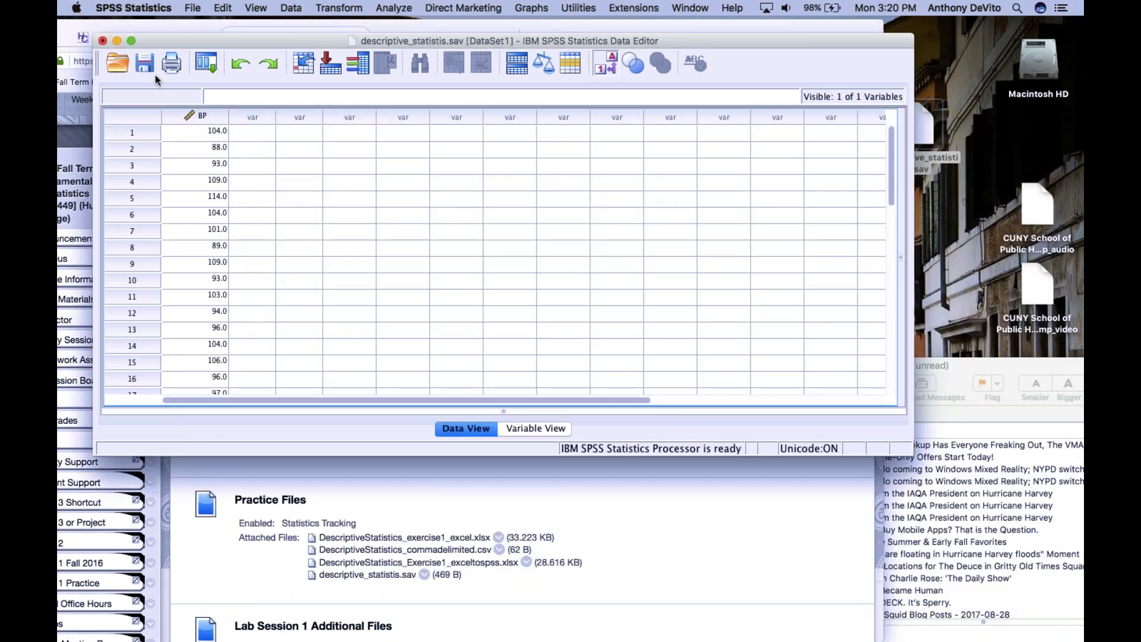
left_click(102, 40)
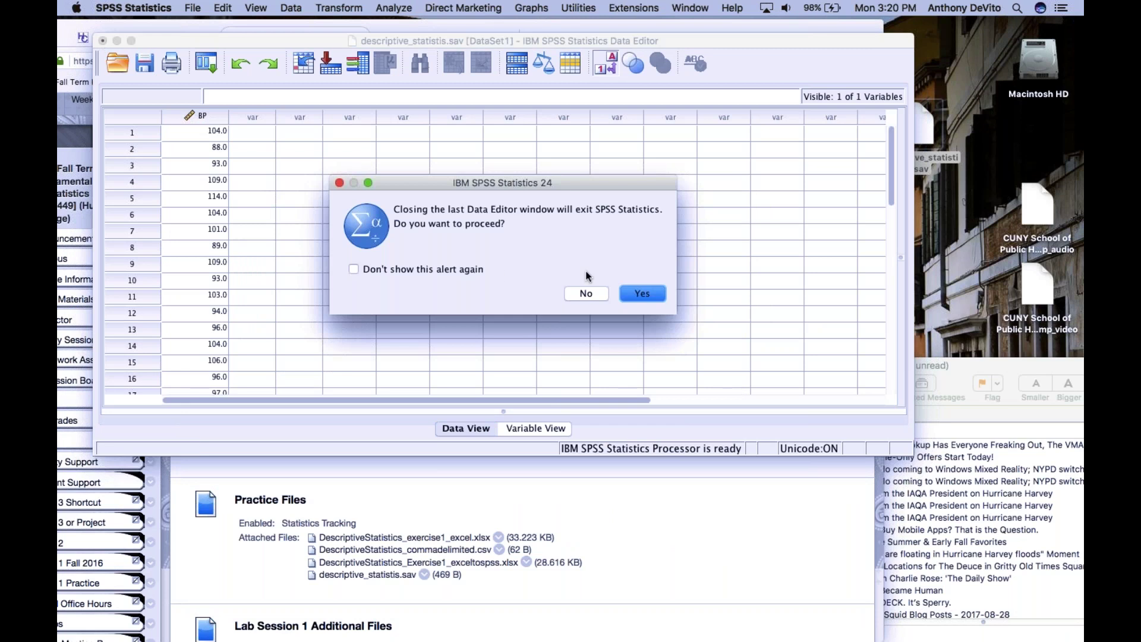
left_click(588, 292)
Switch to Microsoft Word, paste the clipboard contents into a blank document, and minimize the document window.
mouse_move(590, 639)
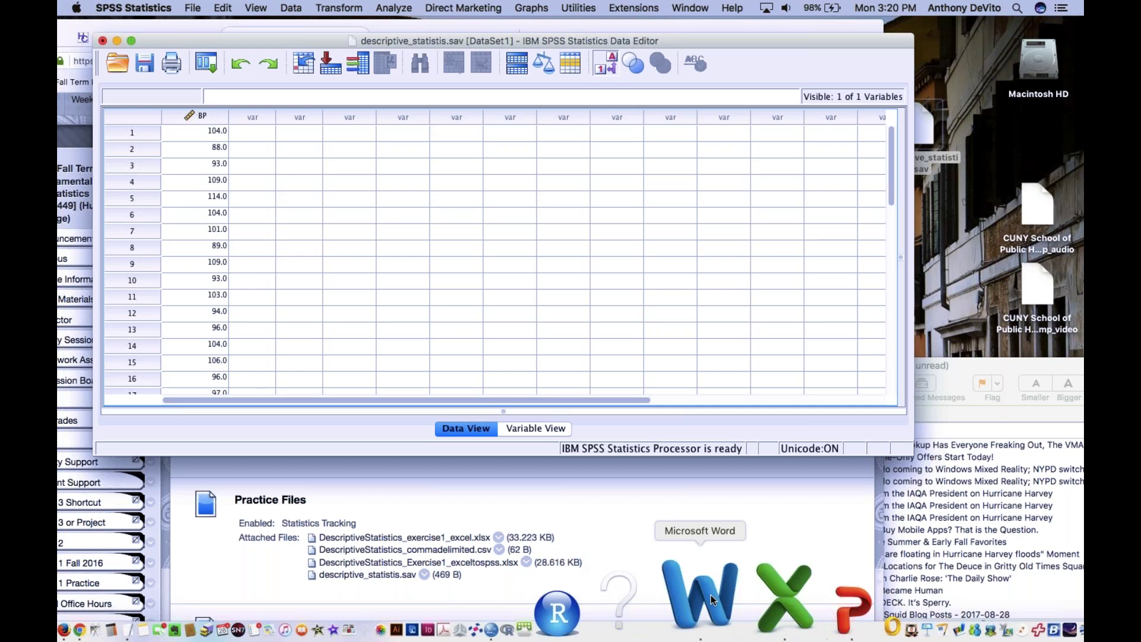
left_click(711, 594)
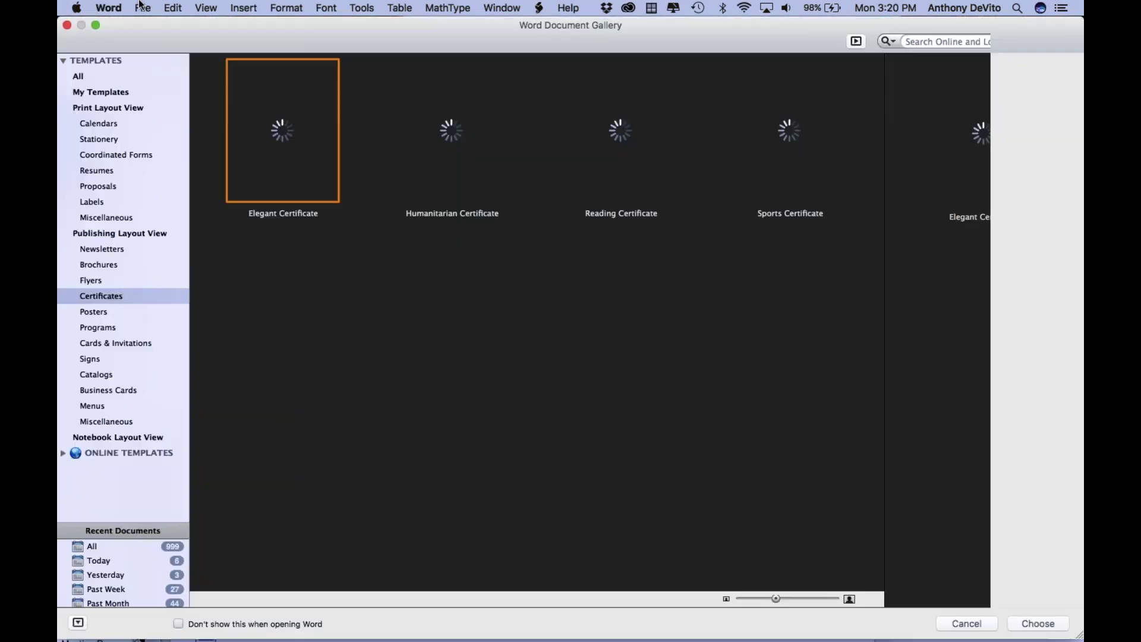
left_click(144, 7)
left_click(144, 7)
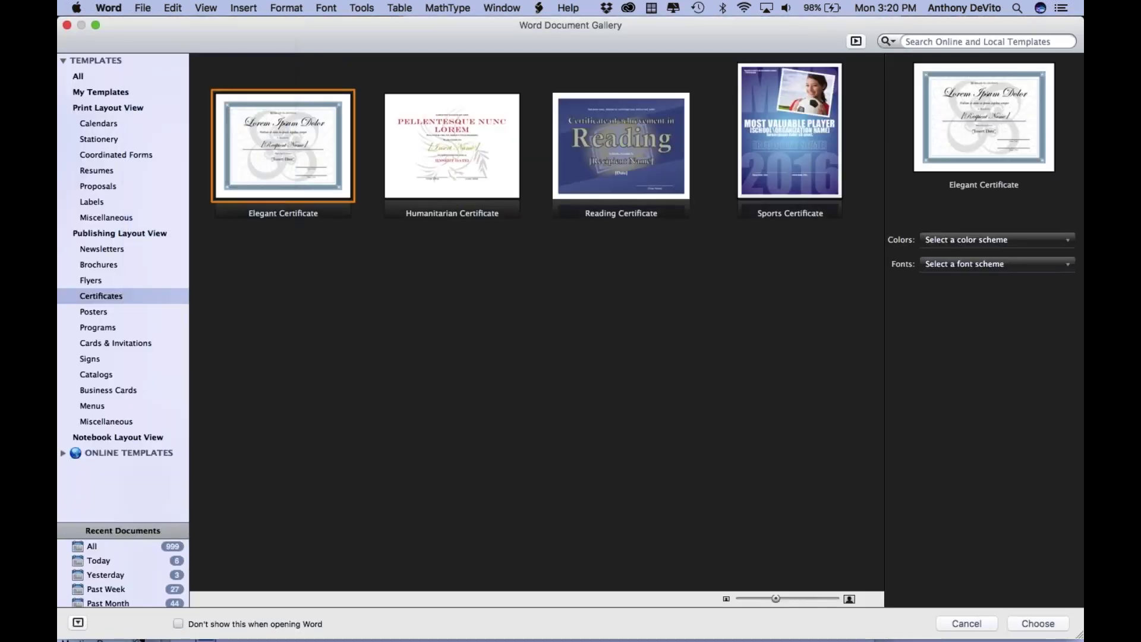
left_click(66, 25)
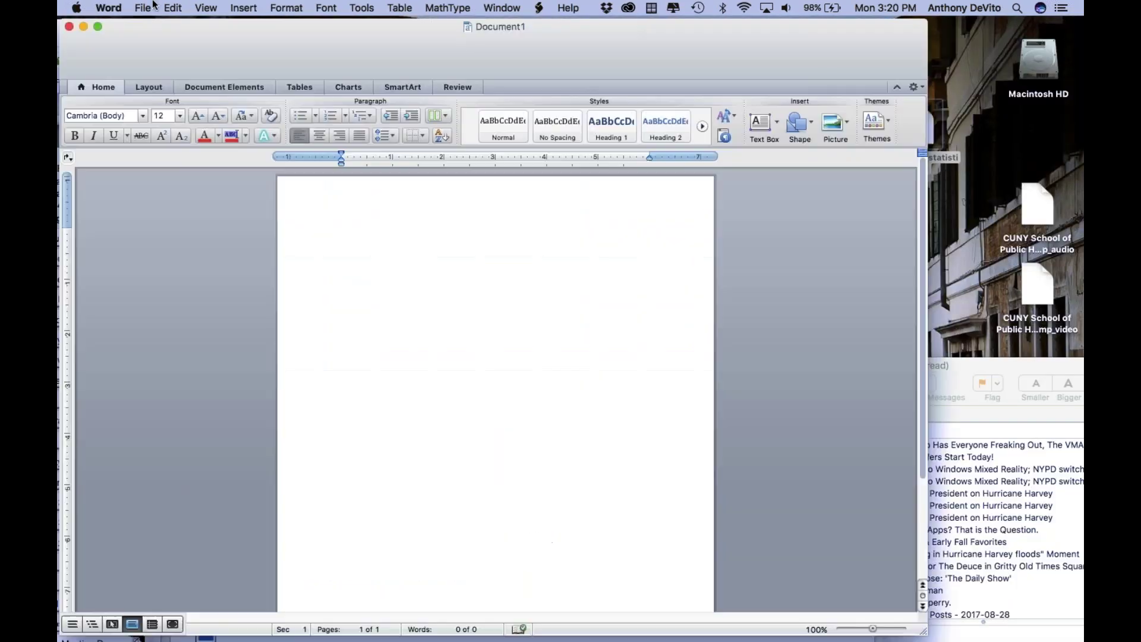
left_click(145, 7)
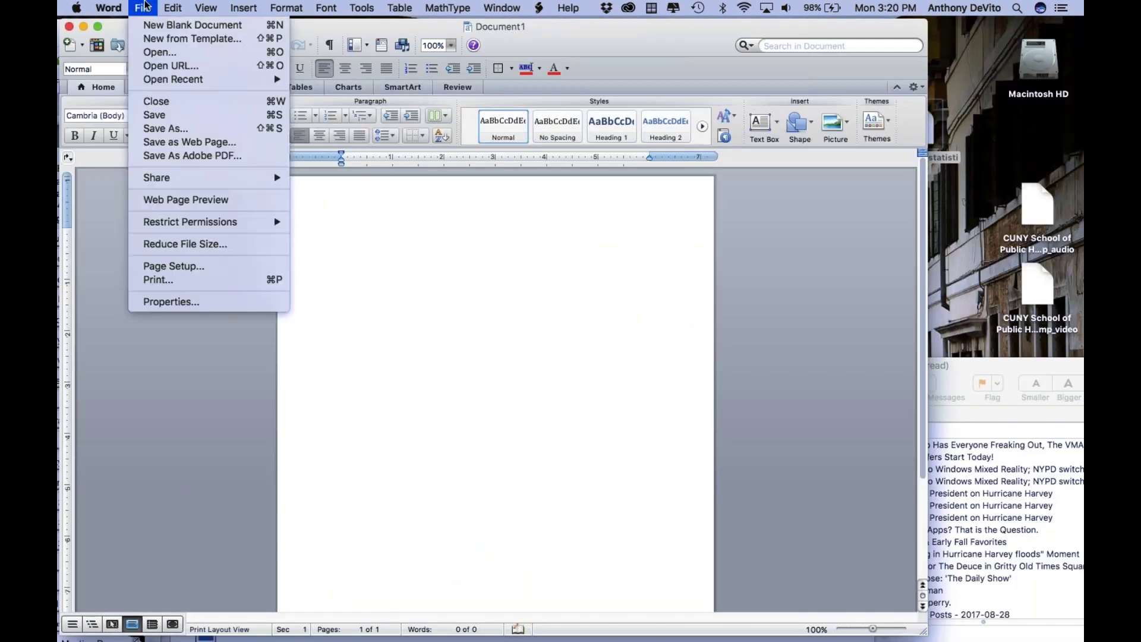
left_click(145, 5)
left_click(182, 7)
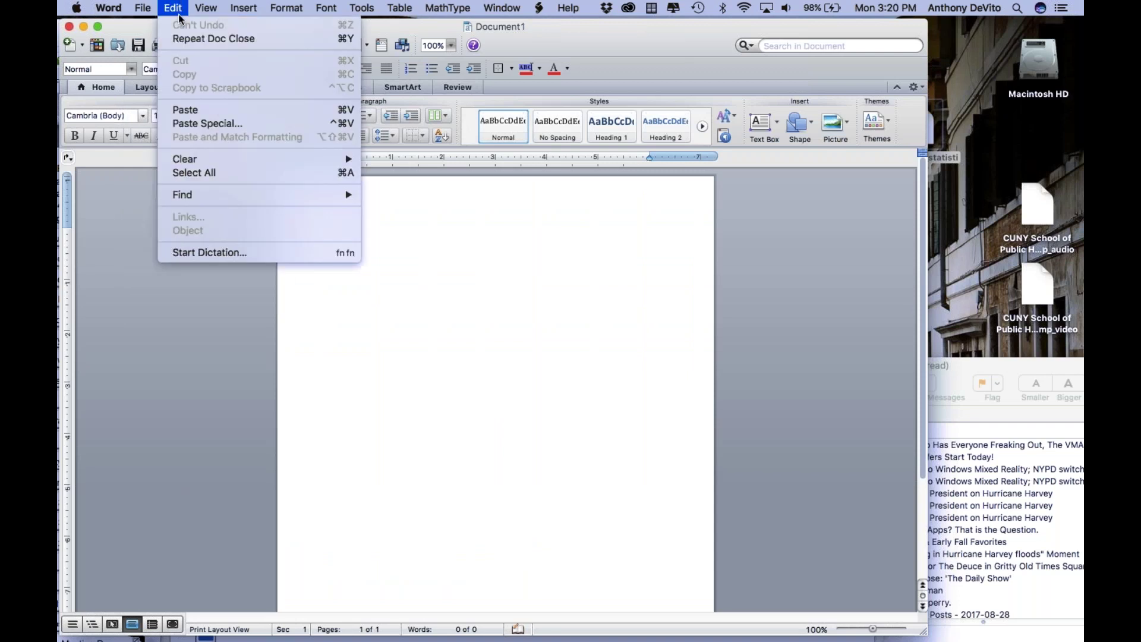
left_click(194, 110)
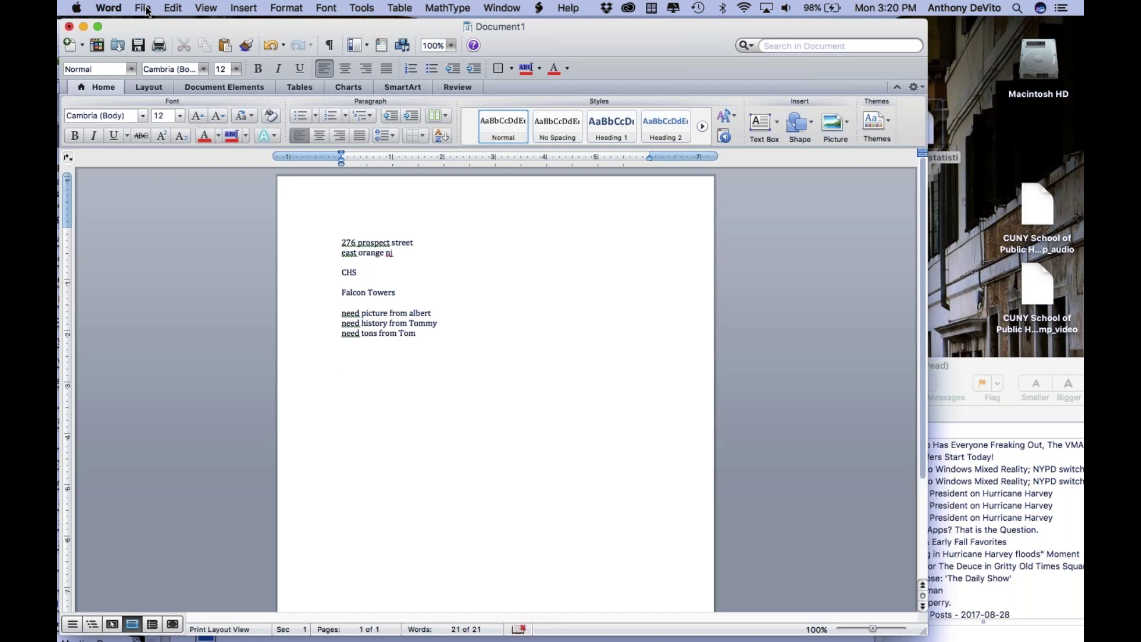
left_click(82, 28)
Move the SPSS Data Editor window aside to uncover the Week 1 Lab Materials page, keeping the dataset open.
left_click(424, 307)
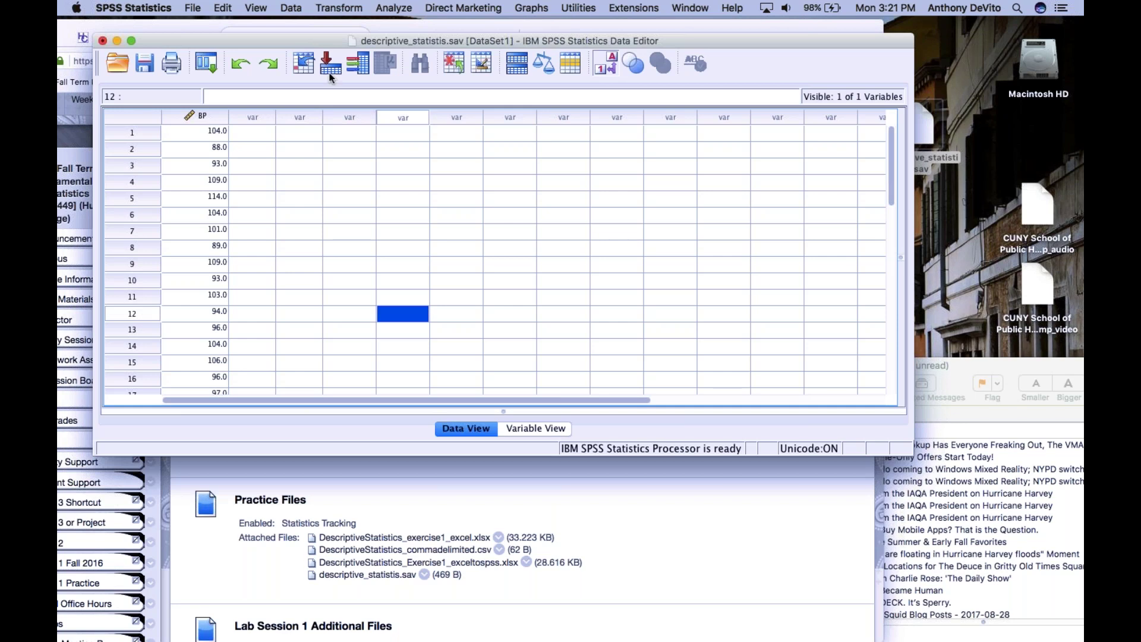
left_click(410, 200)
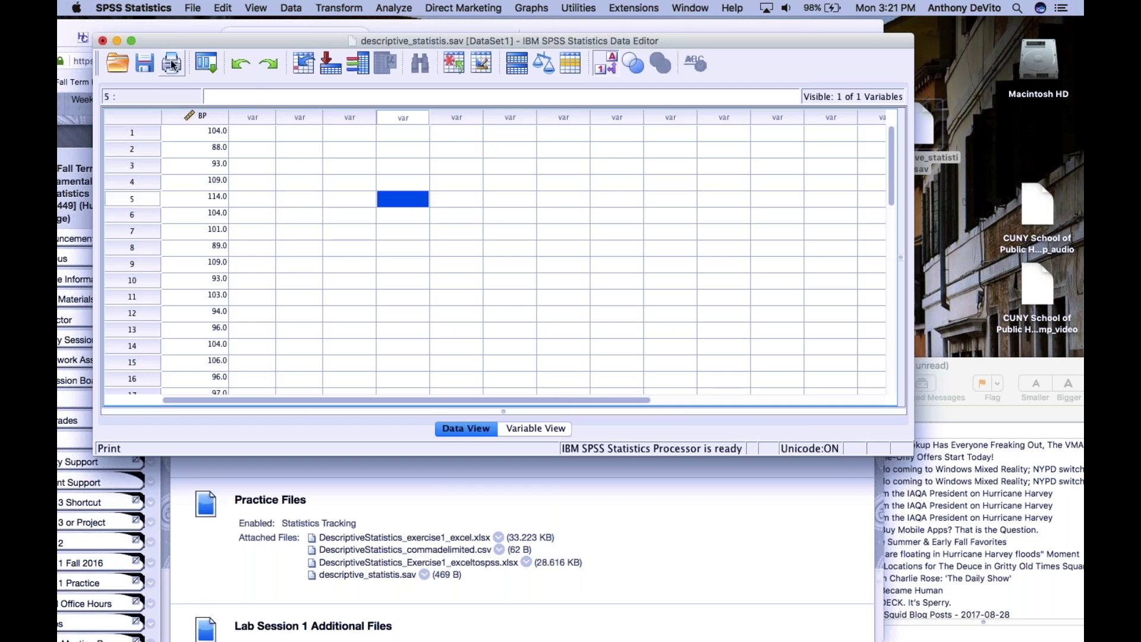
left_click_drag(191, 42, 259, 21)
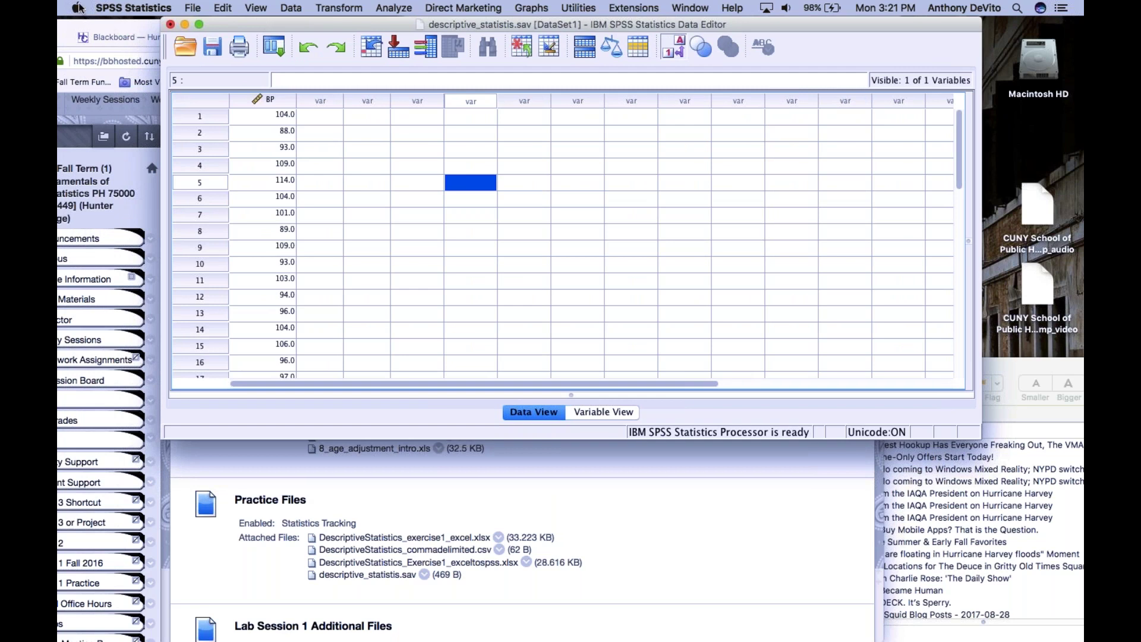
left_click(171, 24)
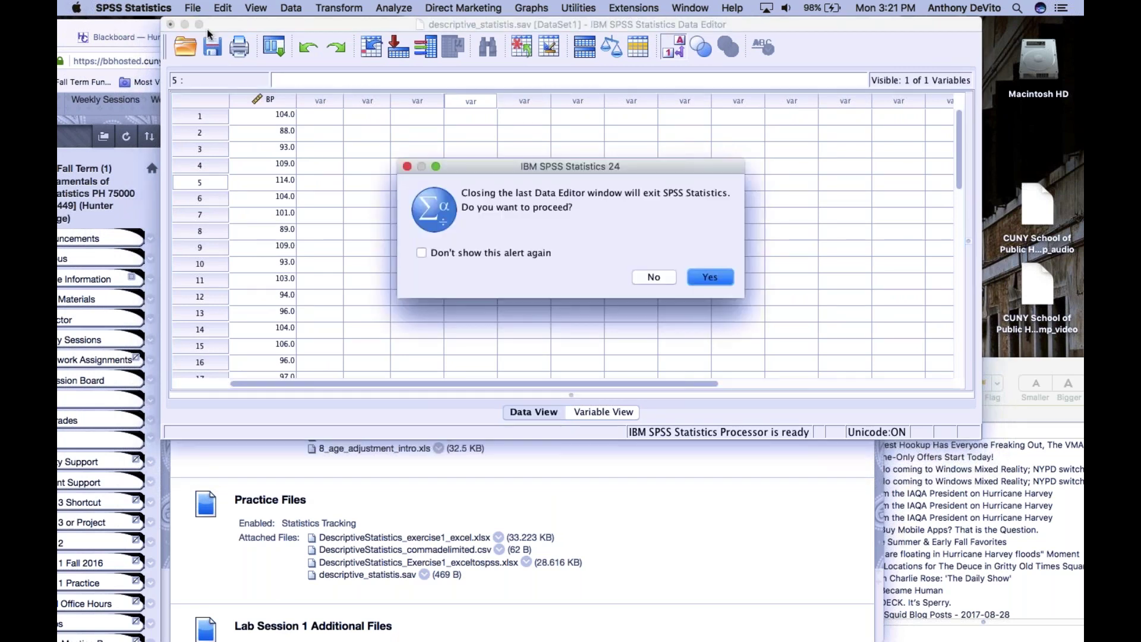
left_click(654, 277)
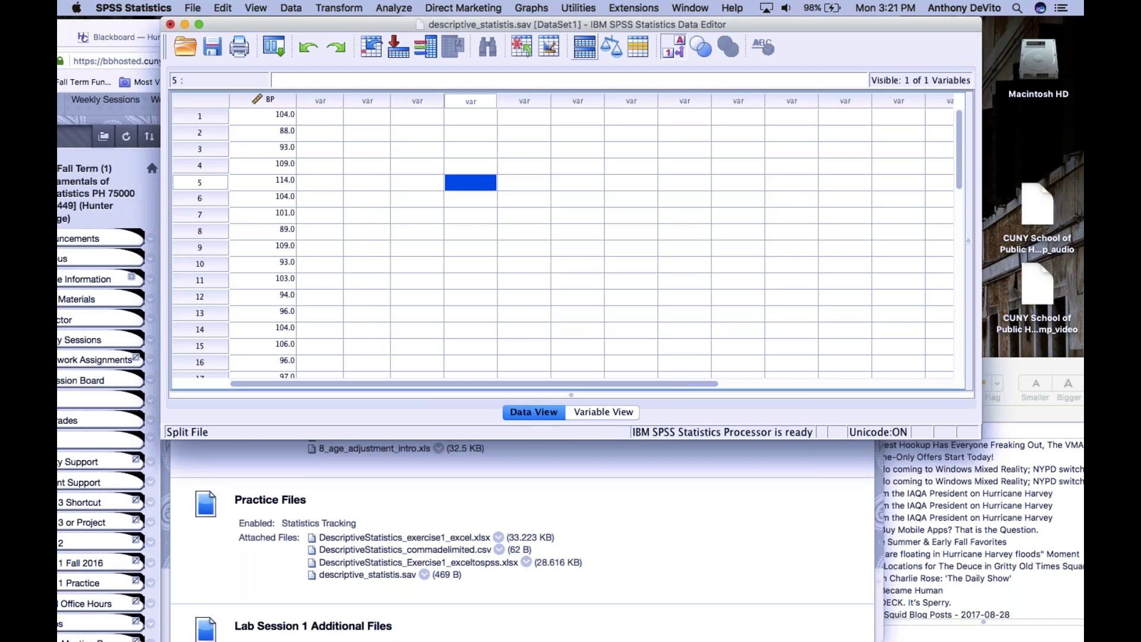
left_click_drag(359, 24, 678, 95)
mouse_move(162, 618)
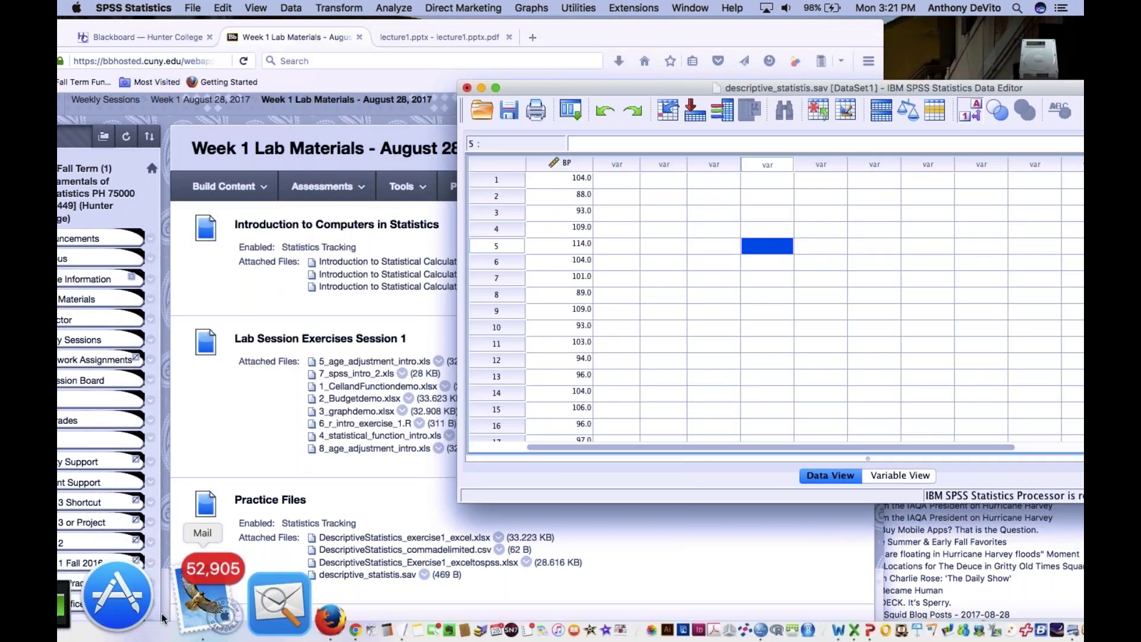
left_click(107, 599)
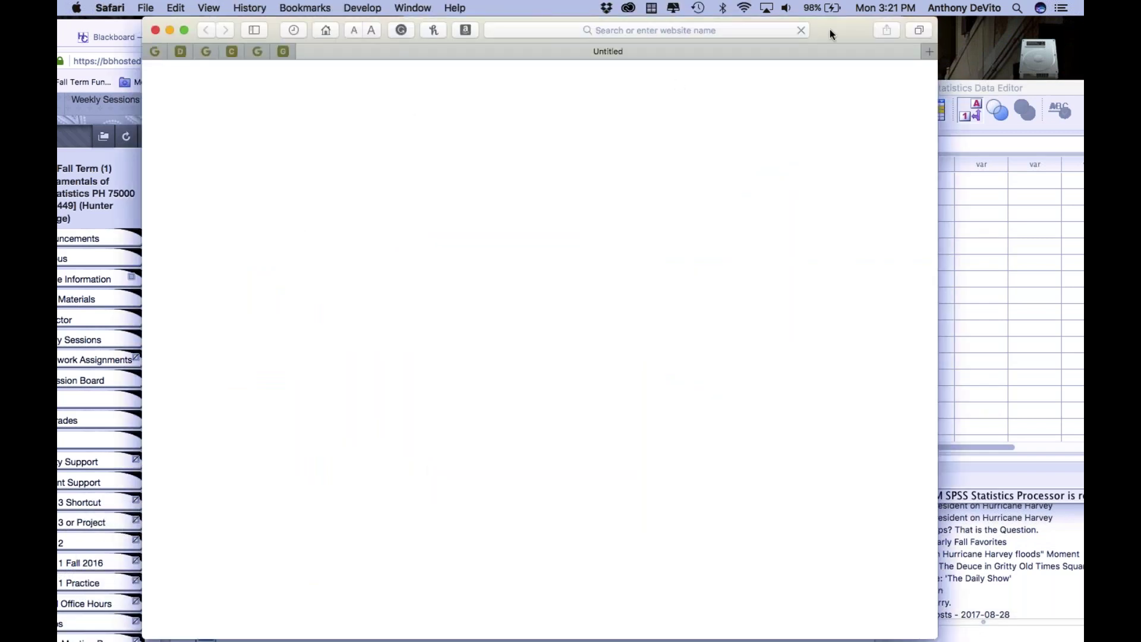
left_click_drag(830, 30, 795, 22)
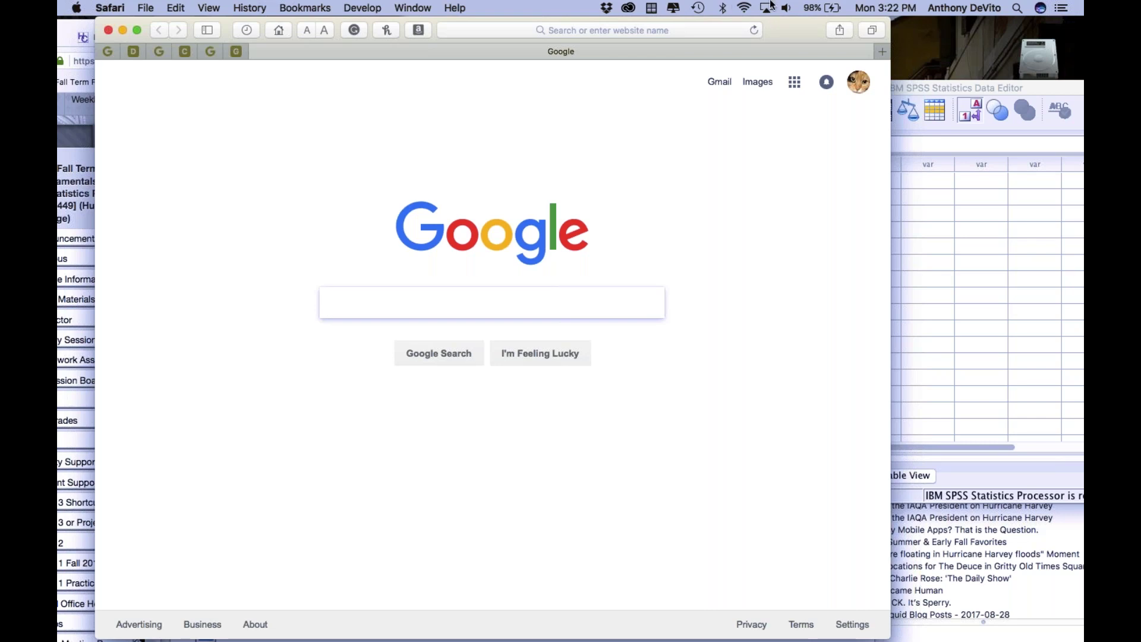
left_click(604, 27)
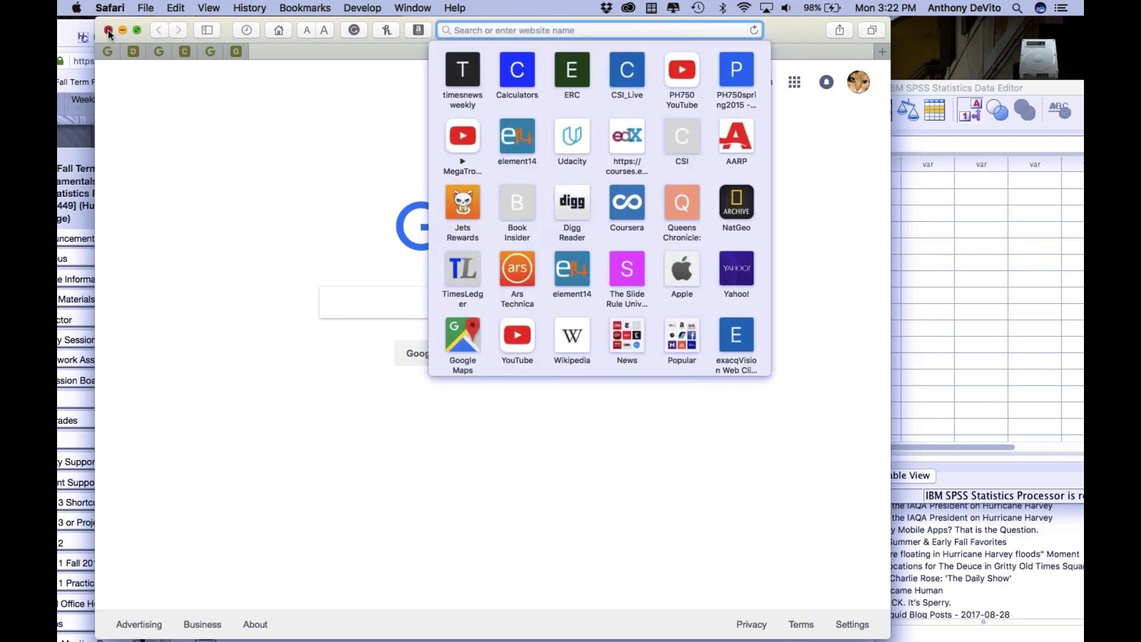
left_click(109, 31)
Switch to Firefox and open the Hans Rosling World Population Statistics video from the Related online materials on the lab page.
left_click(309, 306)
scroll(309, 306, "down", 10)
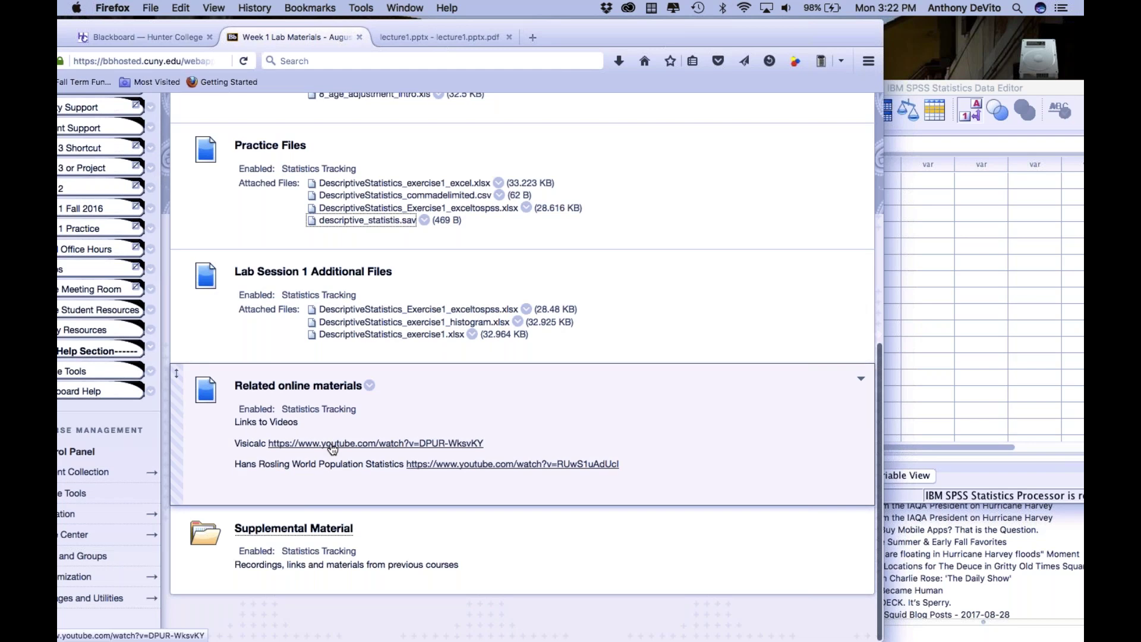
left_click(445, 465)
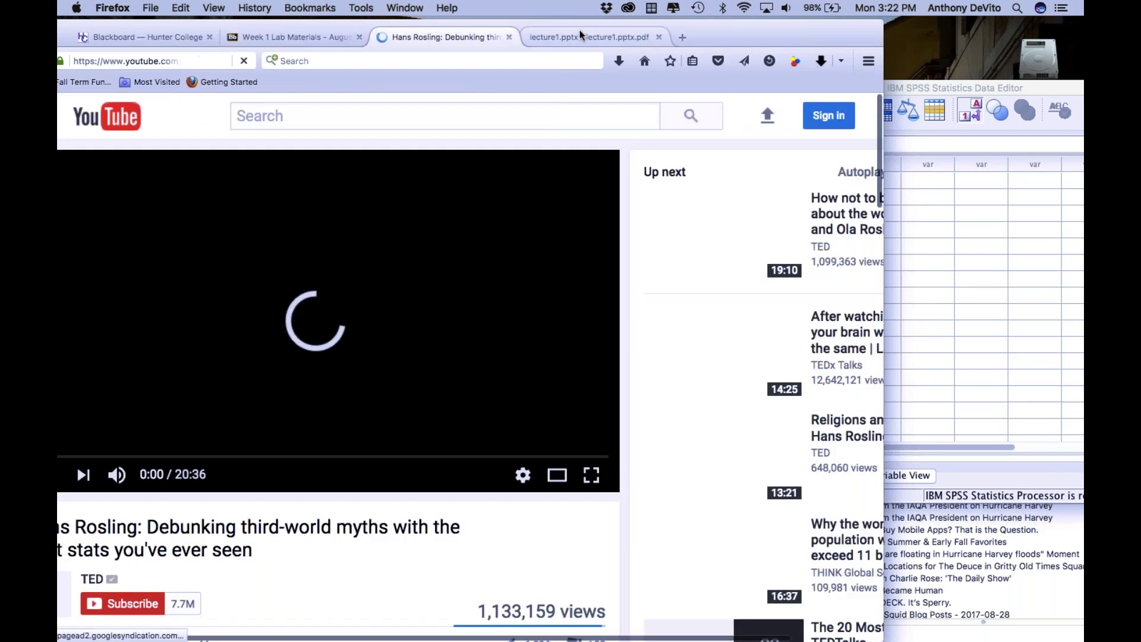
Bring the whole browser window into view, adjust the system volume, and pause the Hans Rosling video.
left_click_drag(729, 28, 845, 12)
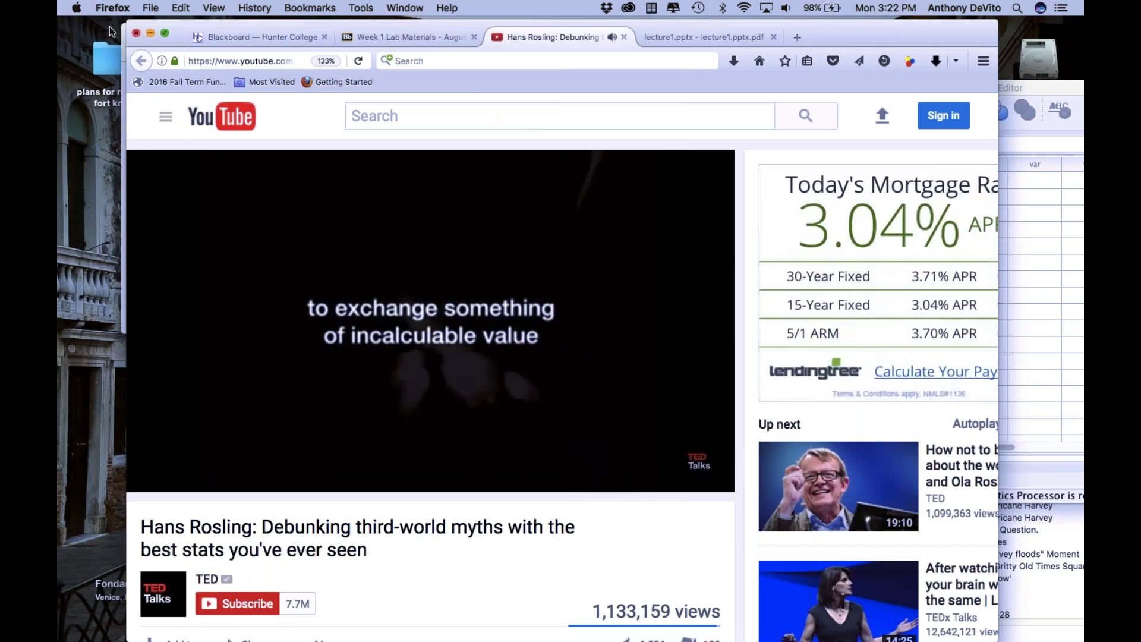
left_click(786, 8)
mouse_move(809, 44)
left_mouse_down()
mouse_move(925, 44)
mouse_move(819, 24)
left_mouse_up()
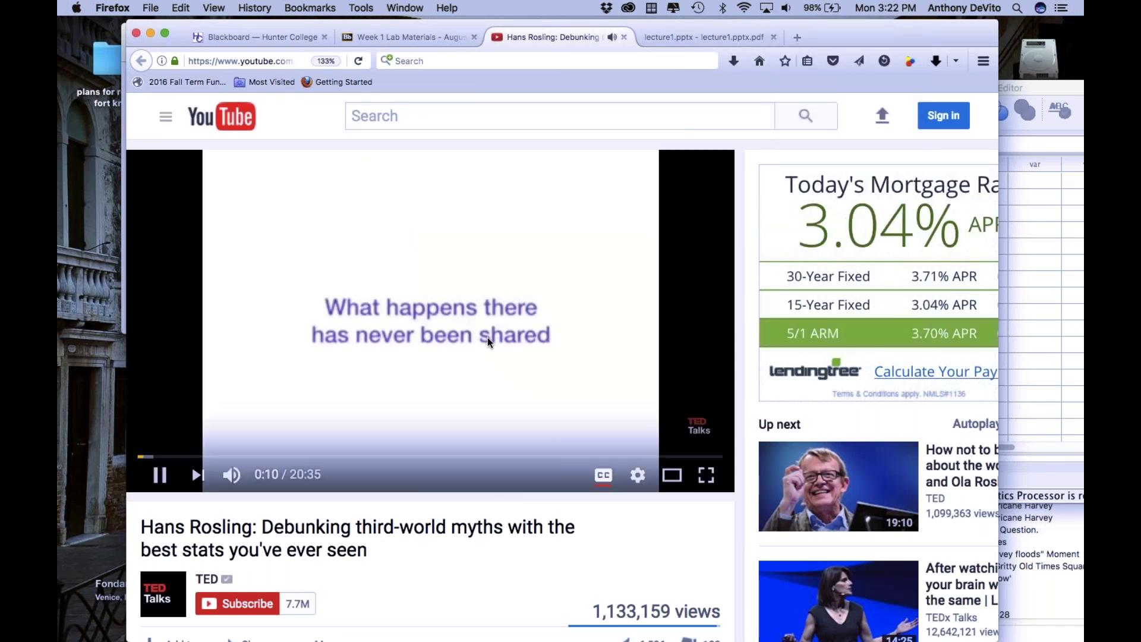
left_click(159, 475)
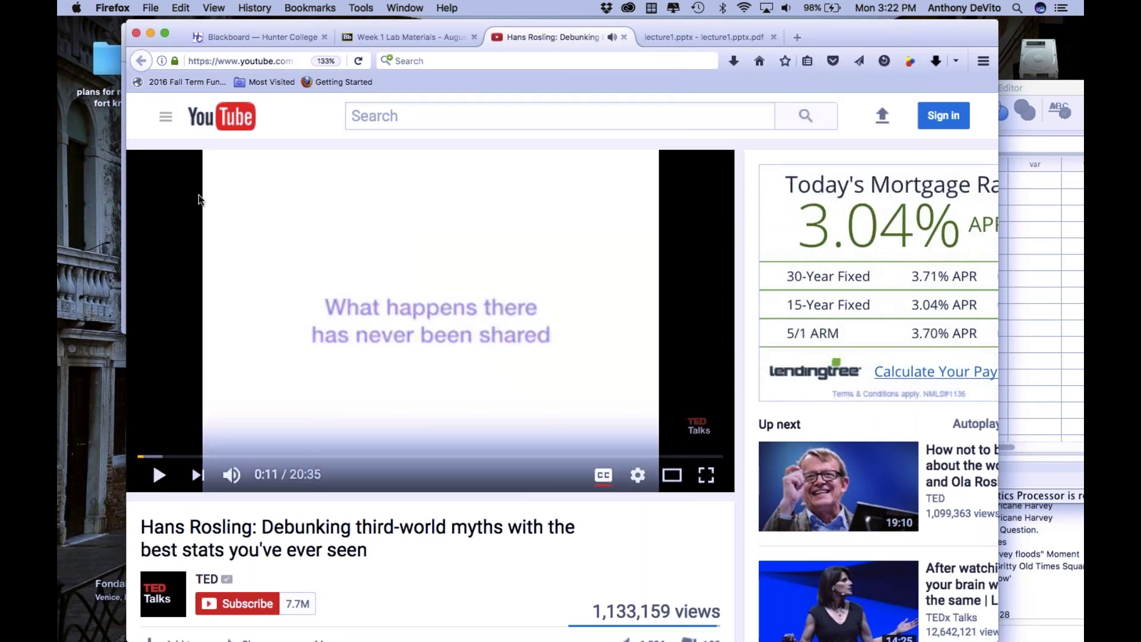